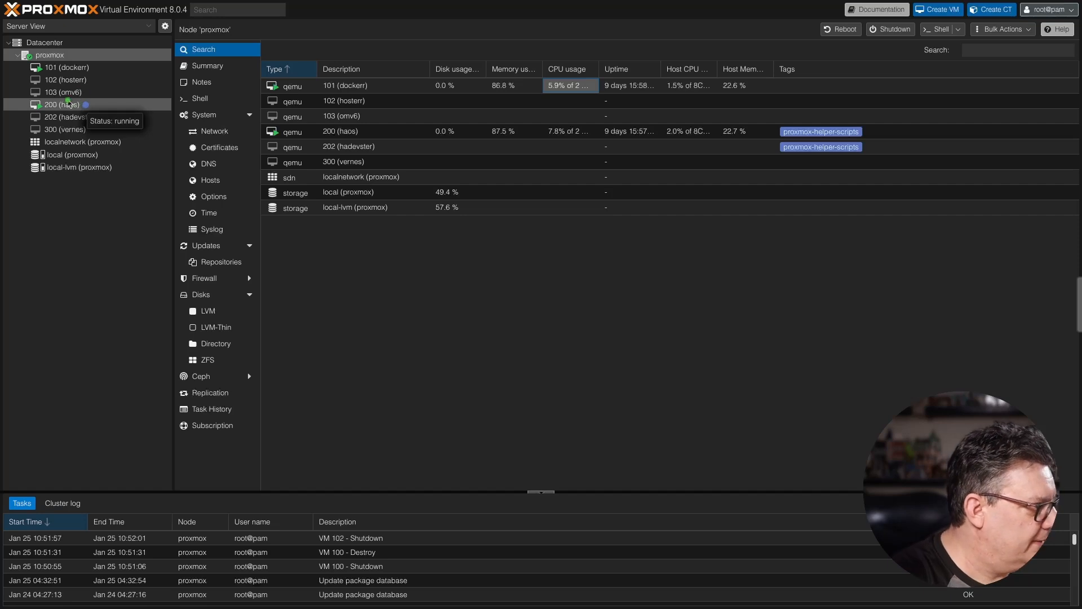
# Open the Shell of the proxmox node from the node's menu.
pyautogui.moveTo(21, 88); pyautogui.dragTo(137, 122)
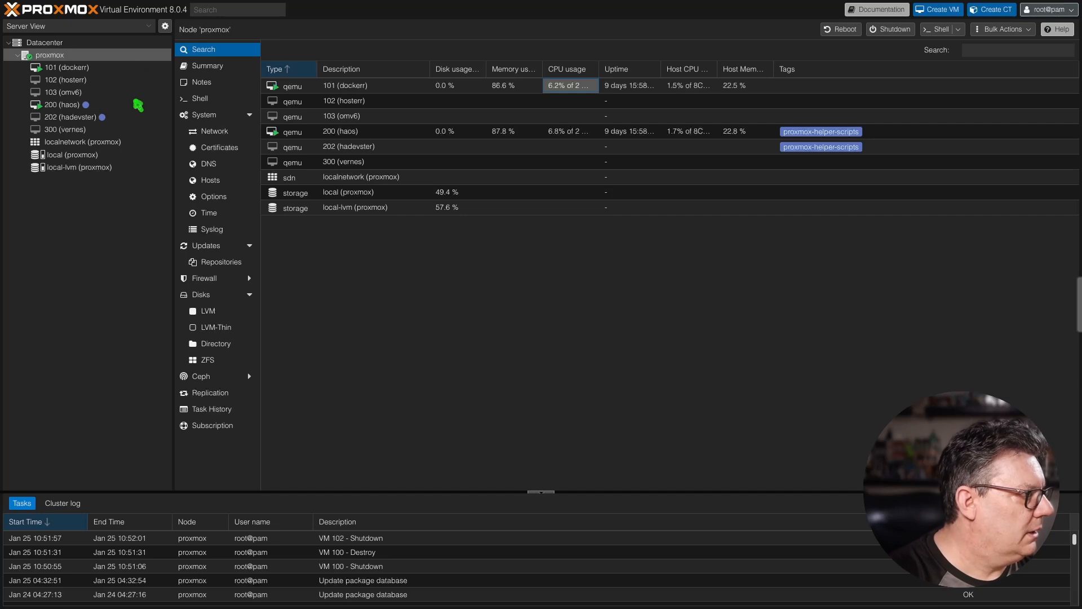
pyautogui.moveTo(141, 109); pyautogui.dragTo(79, 57)
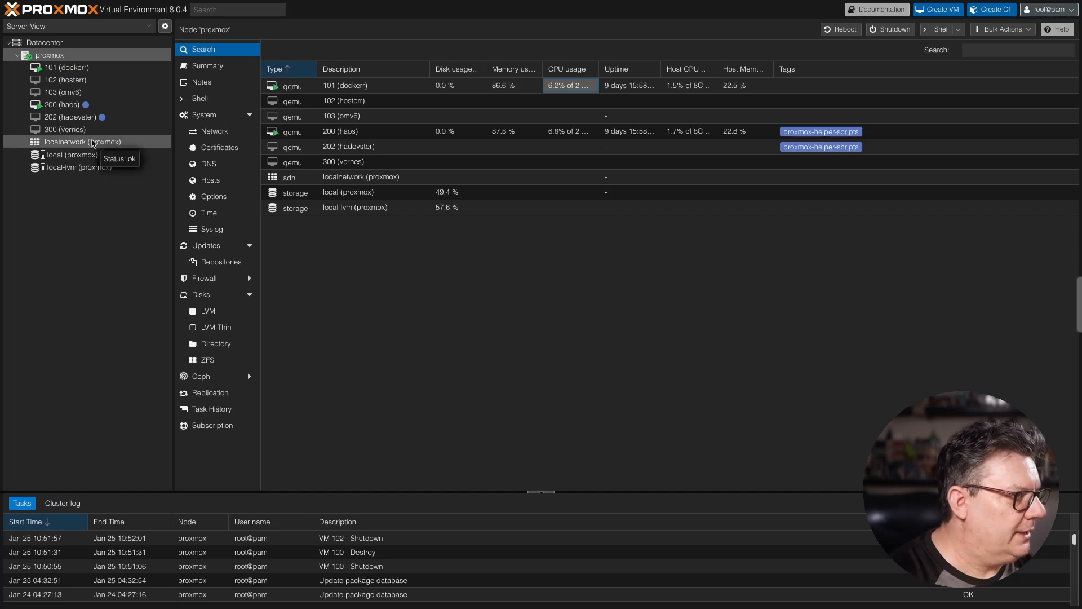
pyautogui.click(189, 99)
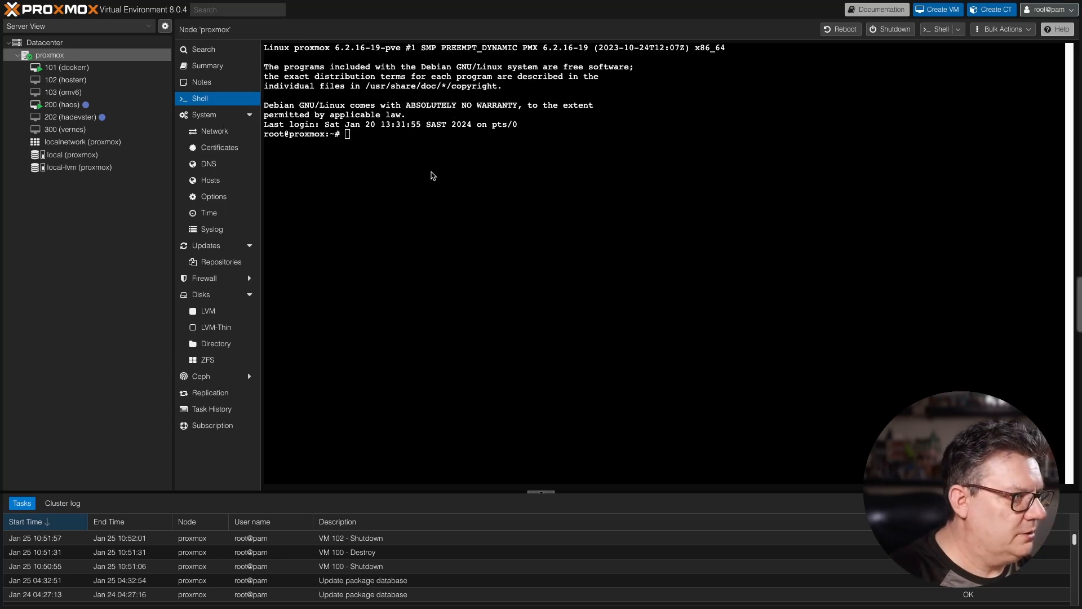
# Paste and run the tteck haos-vm.sh Home Assistant OS VM script in the node shell.
pyautogui.click(414, 182)
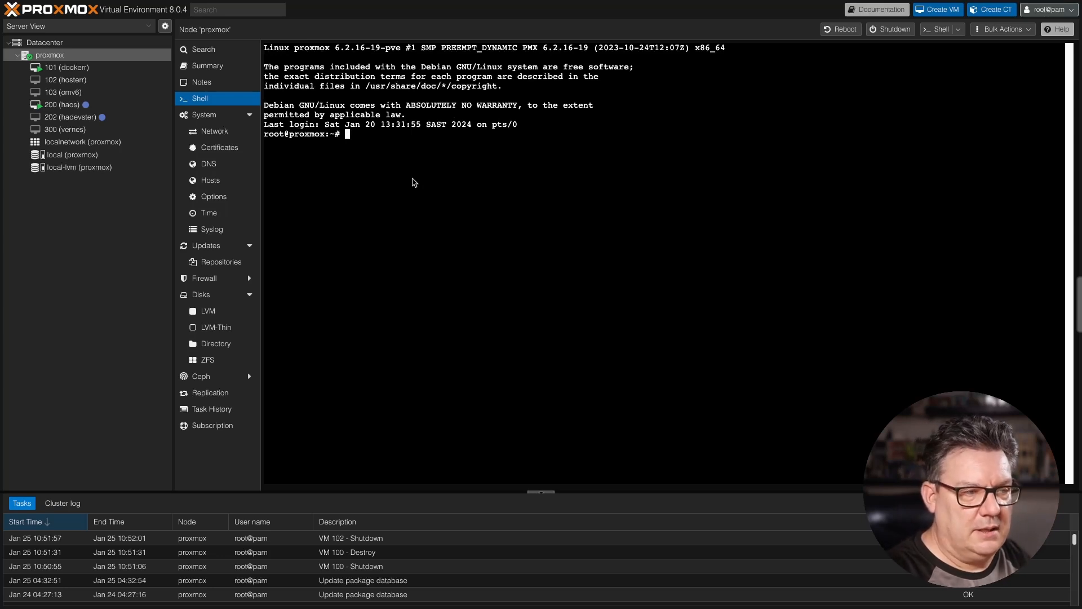
pyautogui.write('bash -c "$(wget -qLO - https://github.com/tteck/Proxmox/raw/main/vm/haos-vm.sh)"')
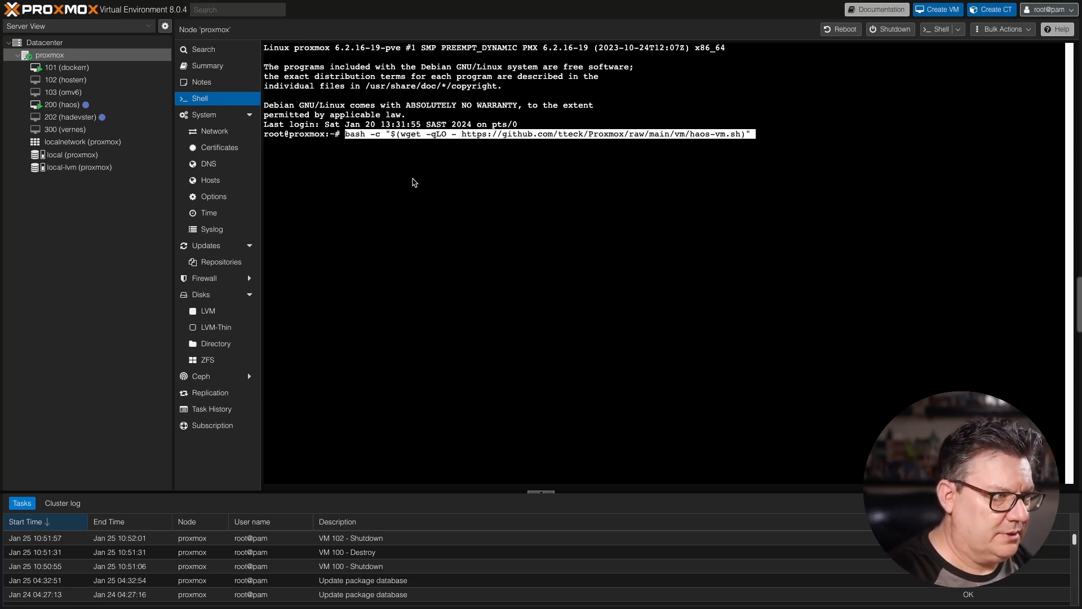
pyautogui.press('Return')
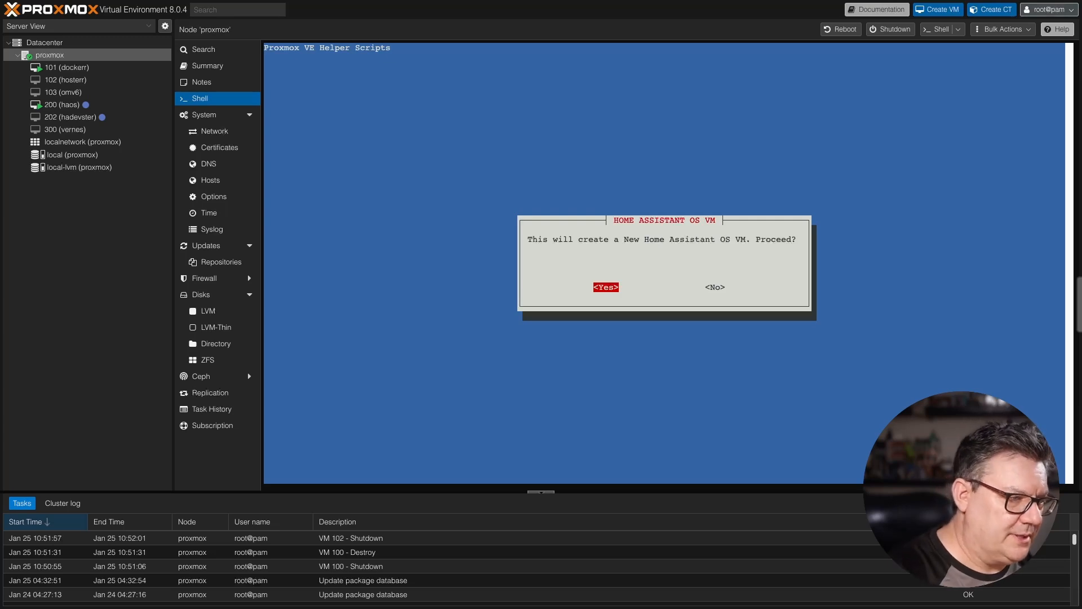
# Confirm the new HAOS VM, choose Advanced settings, and keep version 11.4 Stable.
pyautogui.press('Return')
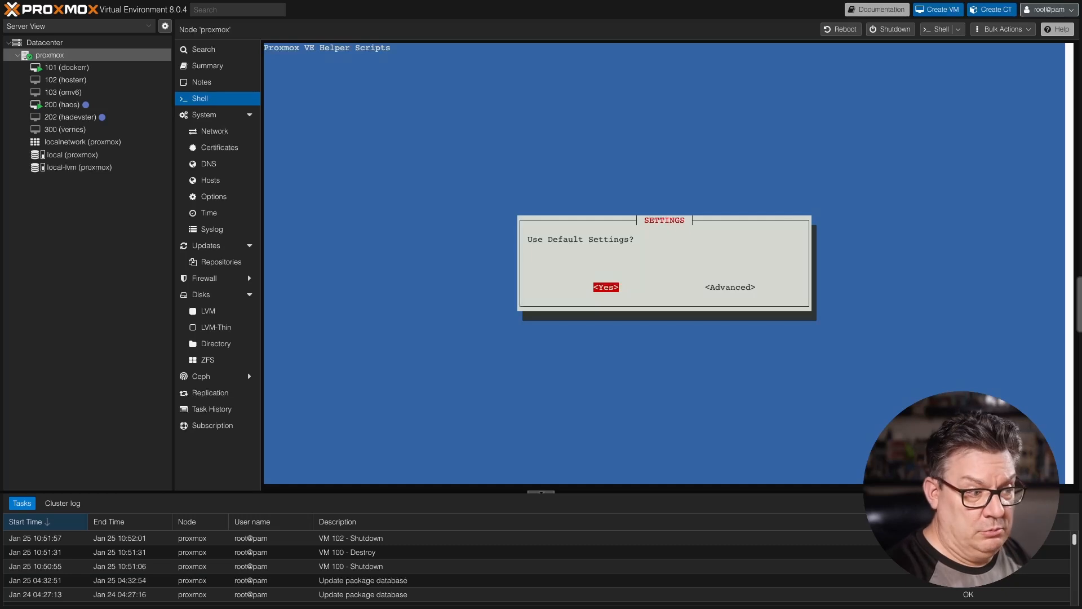
pyautogui.press('Right')
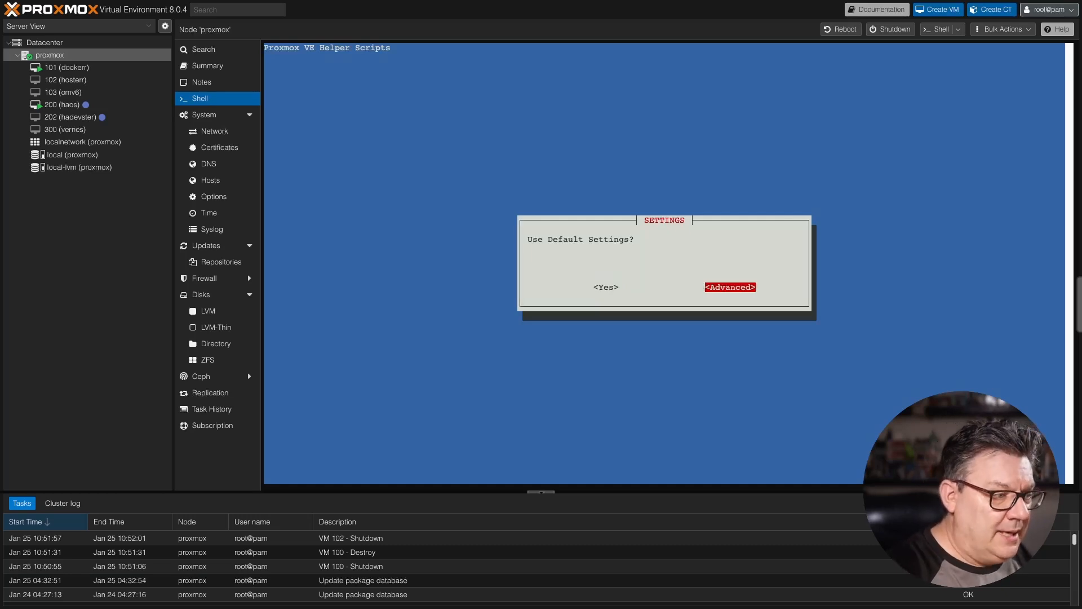
pyautogui.press('Return')
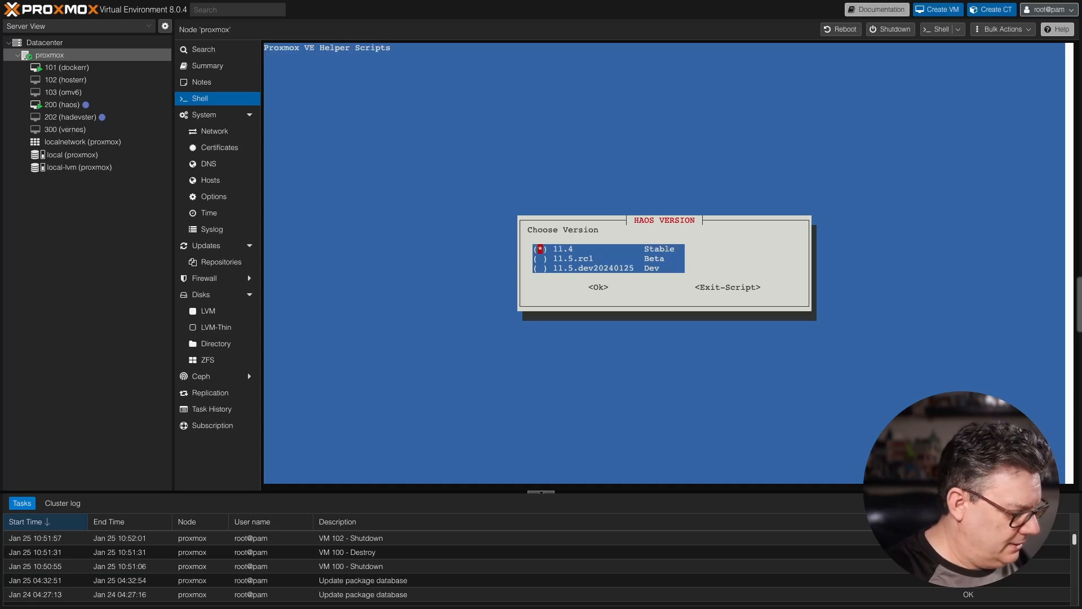
pyautogui.press('Tab')
pyautogui.press('Return')
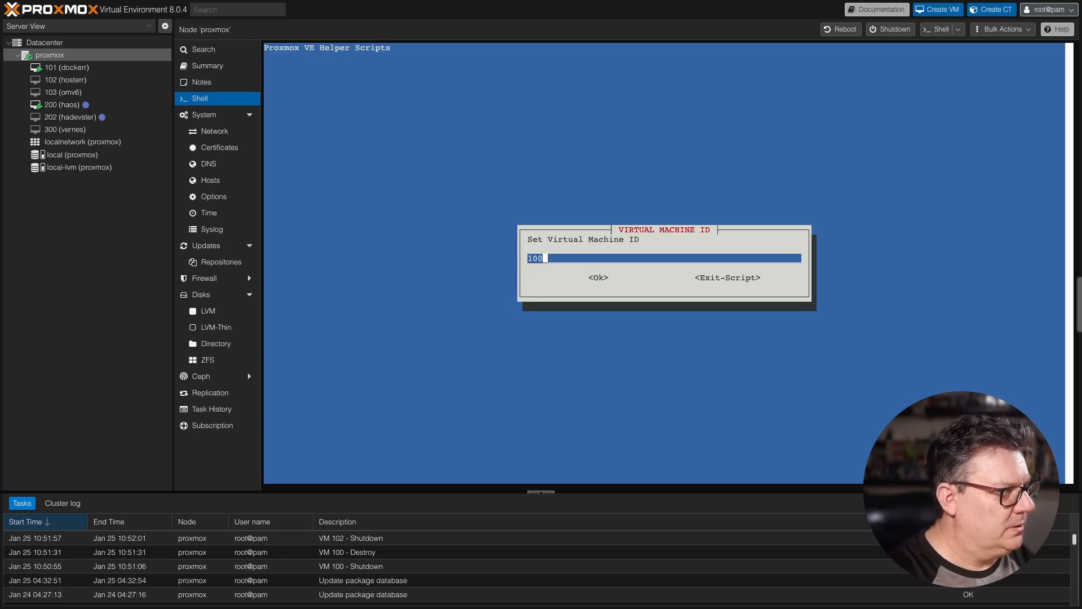
# Change the VM ID from 100 to 400.
pyautogui.press('BackSpace')
pyautogui.press('BackSpace')
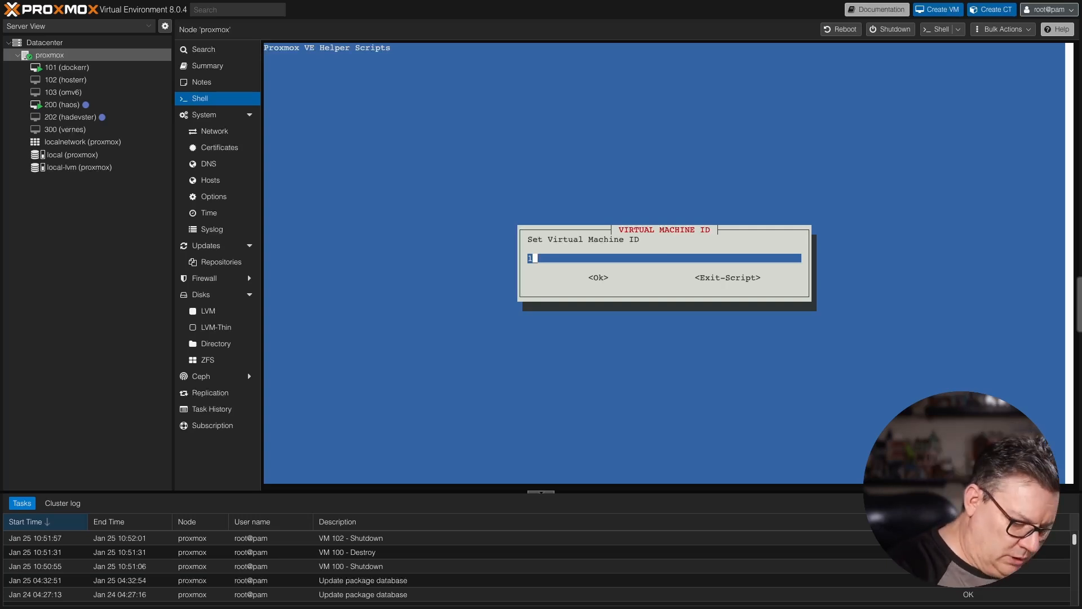
pyautogui.press('BackSpace')
pyautogui.write('400')
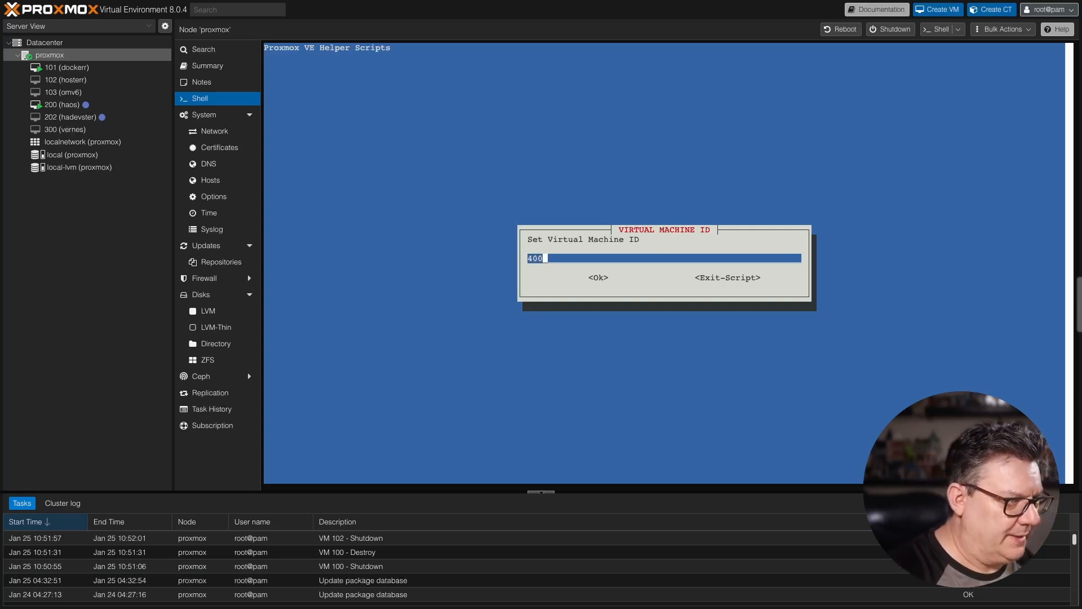
pyautogui.press('Return')
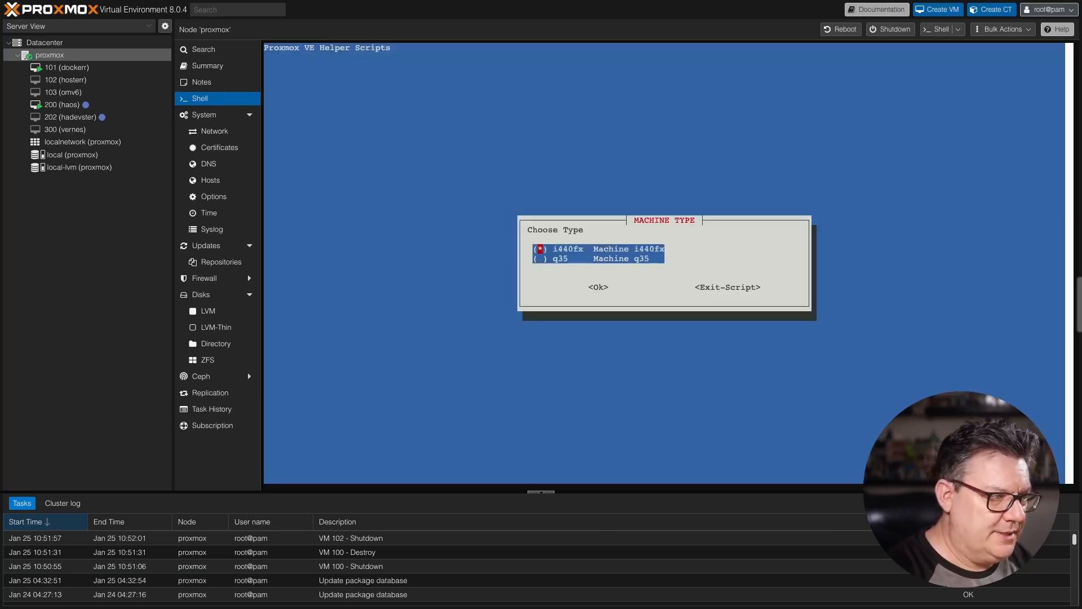
# Keep i440fx machine type and Write Through disk cache, and set the hostname to 'haos demo'.
pyautogui.press('Return')
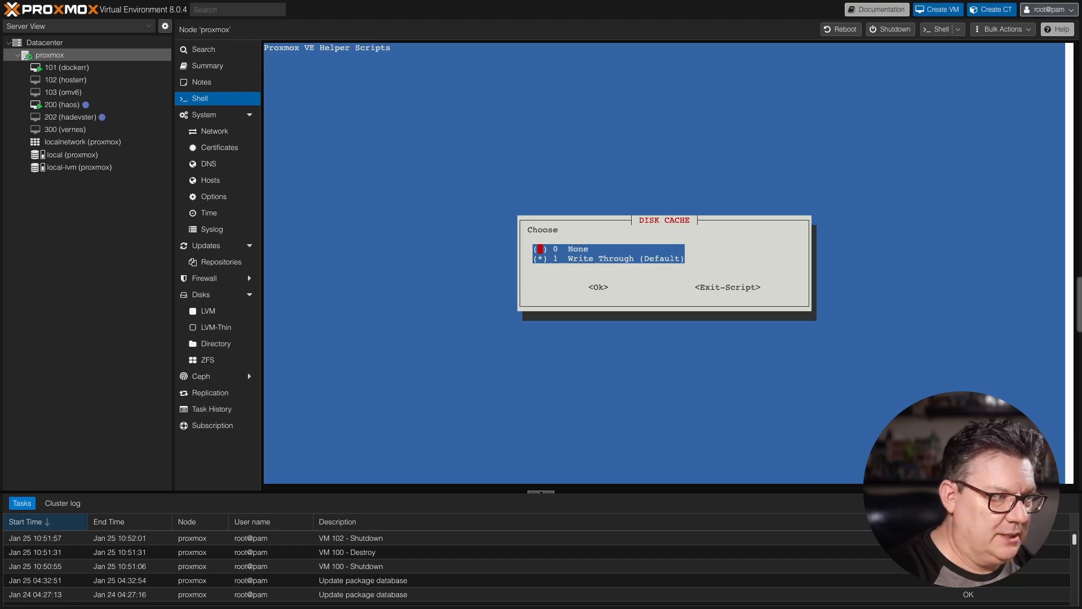
pyautogui.press('Return')
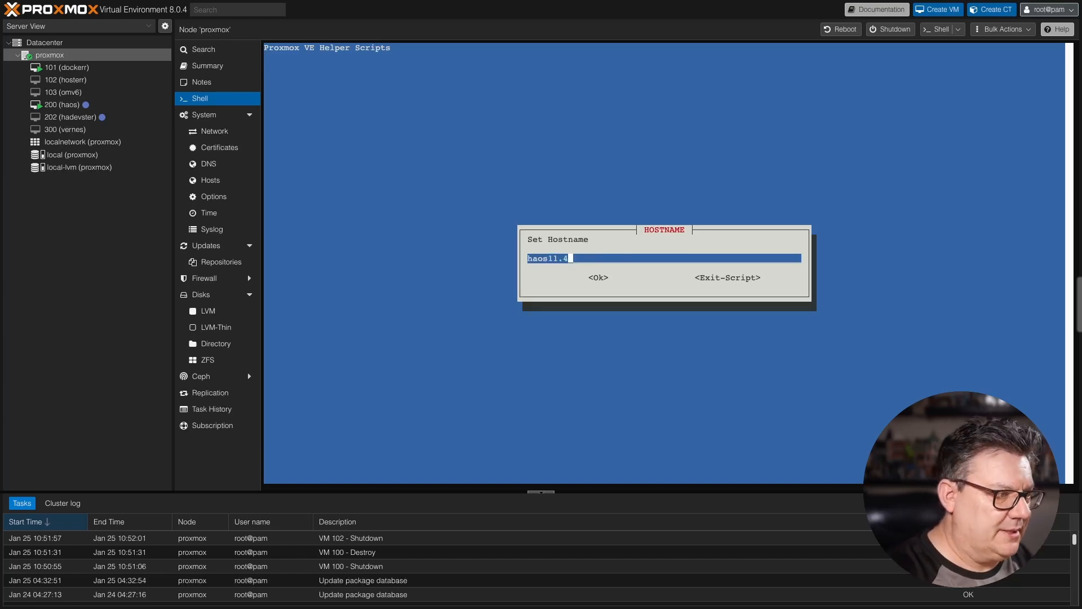
pyautogui.press('BackSpace')
pyautogui.press('BackSpace')
pyautogui.press('BackSpace')
pyautogui.press('BackSpace')
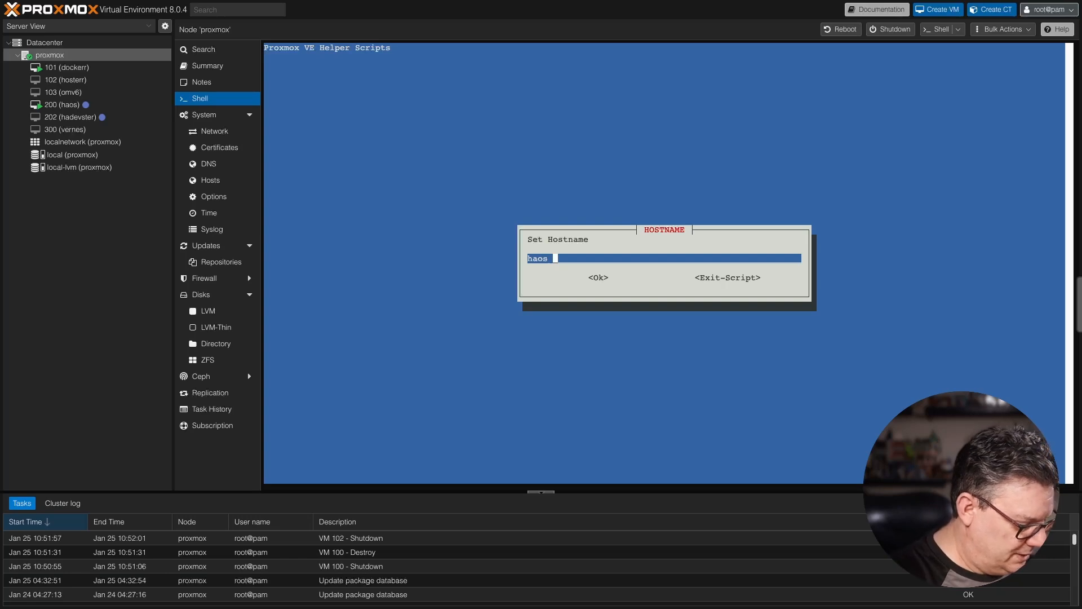
pyautogui.write('demo')
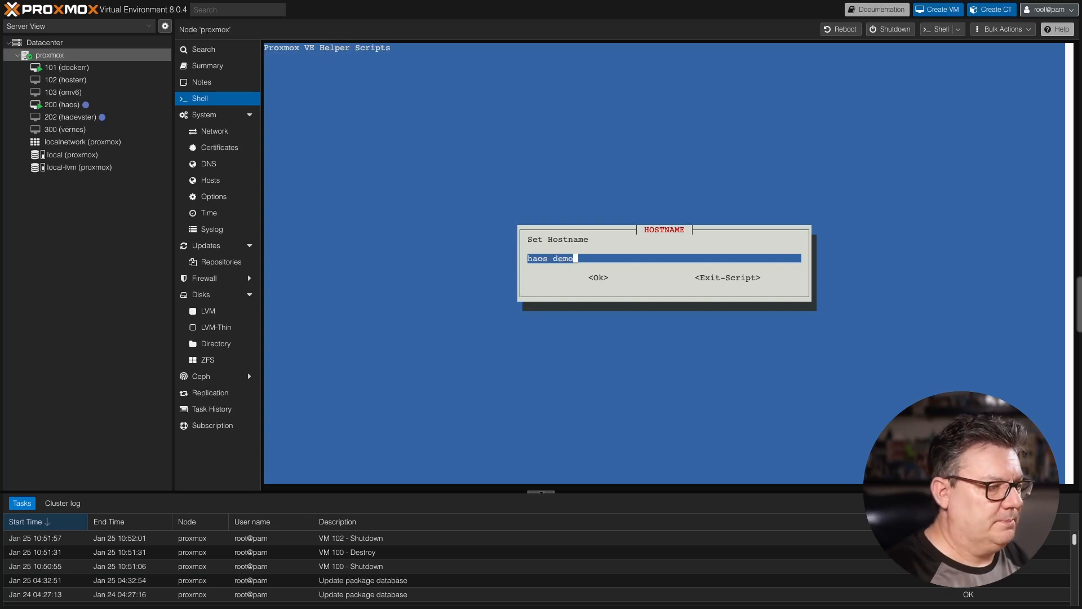
pyautogui.press('Return')
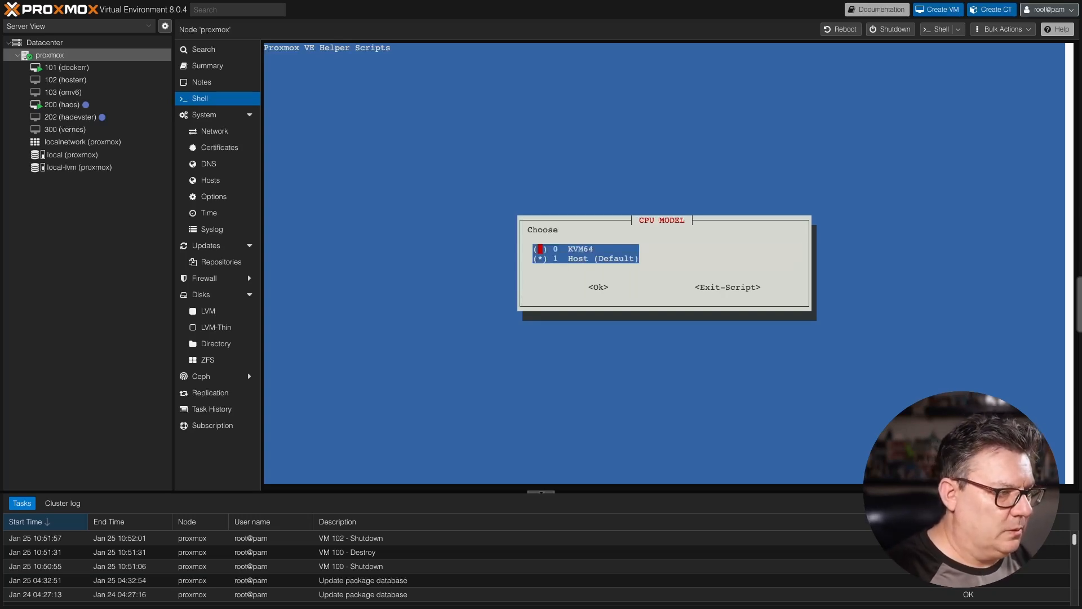
# Accept Host CPU, 2 cores, 4096 MiB RAM, vmbr0 and default network settings, enable auto-start, and create the VM.
pyautogui.press('Return')
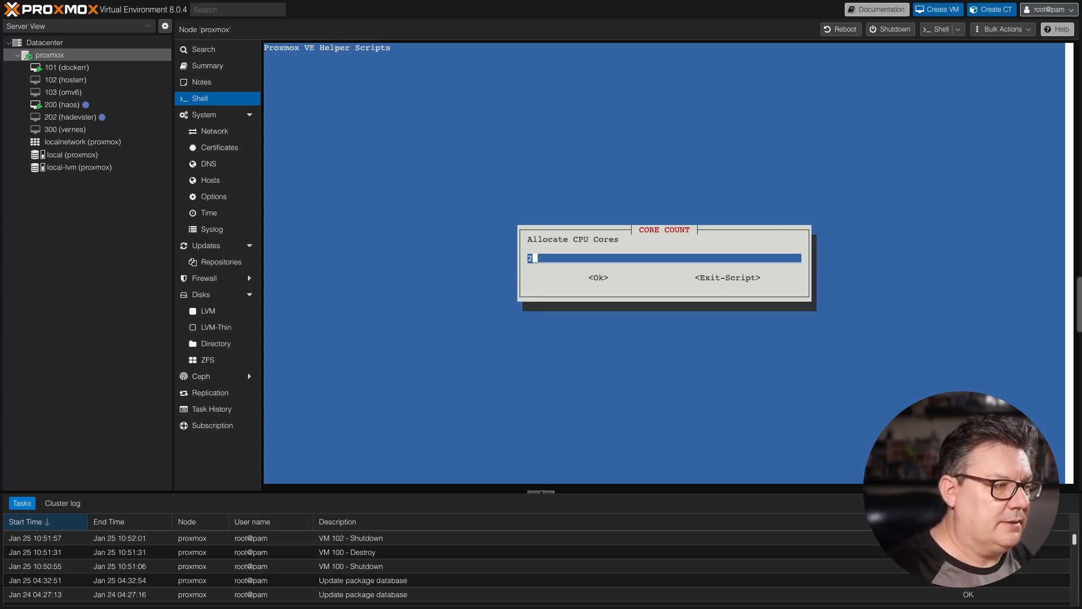
pyautogui.press('Return')
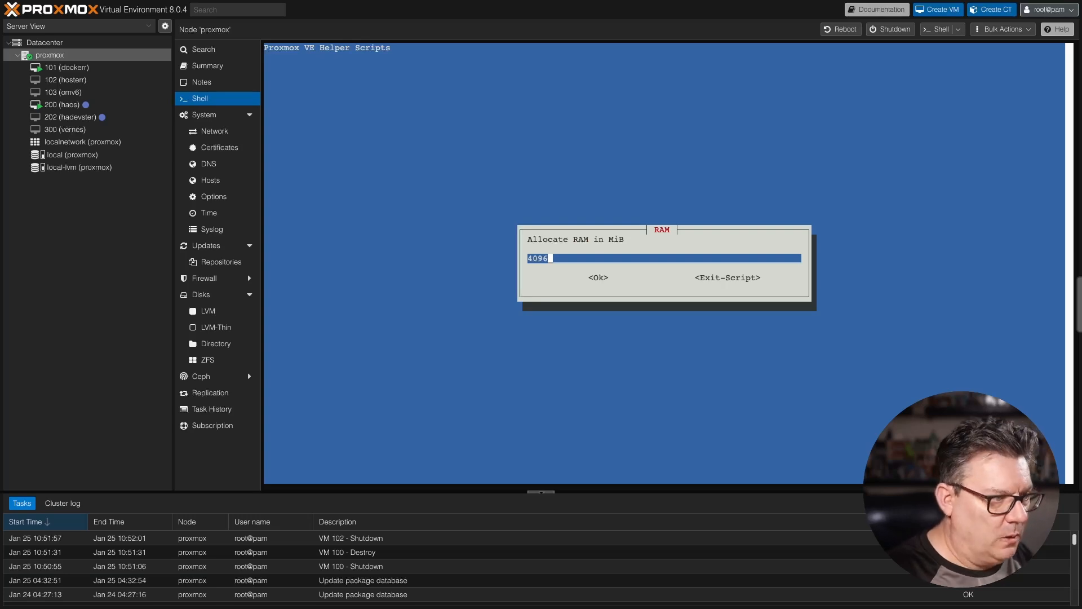
pyautogui.press('Return')
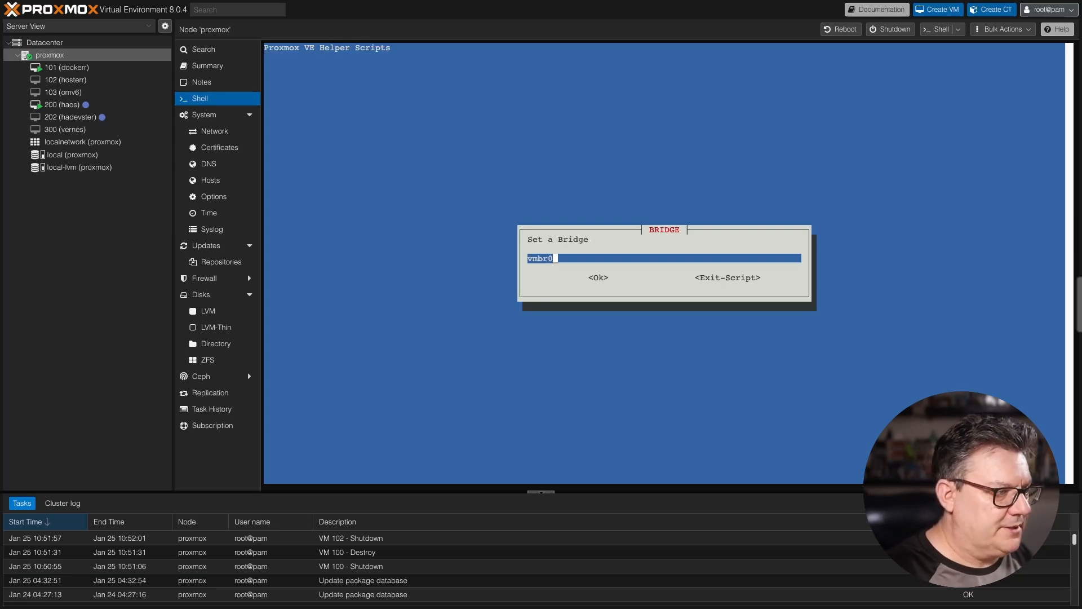
pyautogui.press('Return')
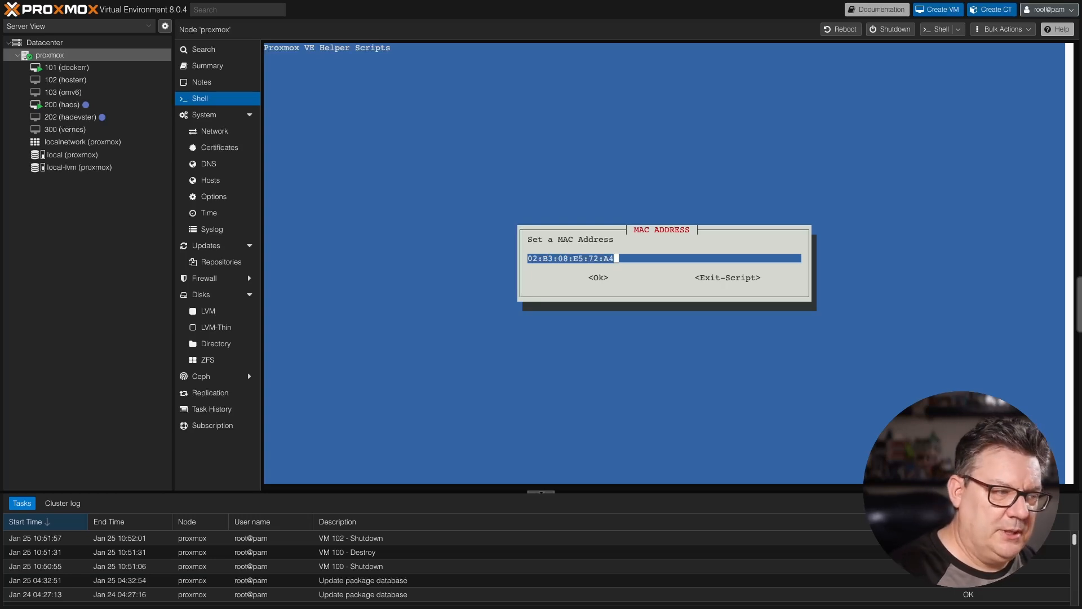
pyautogui.press('Return')
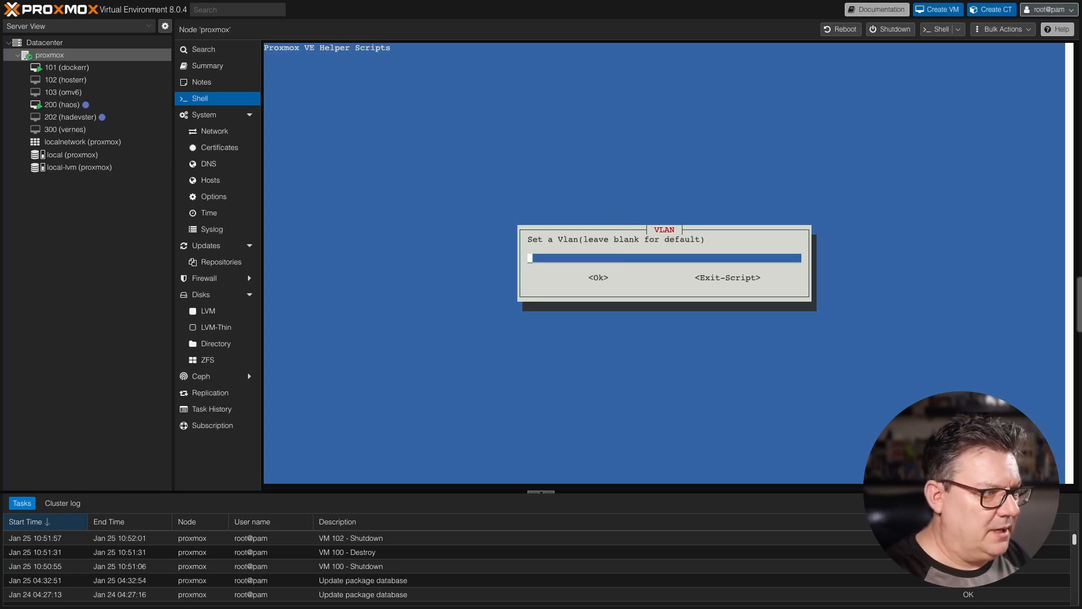
pyautogui.press('Return')
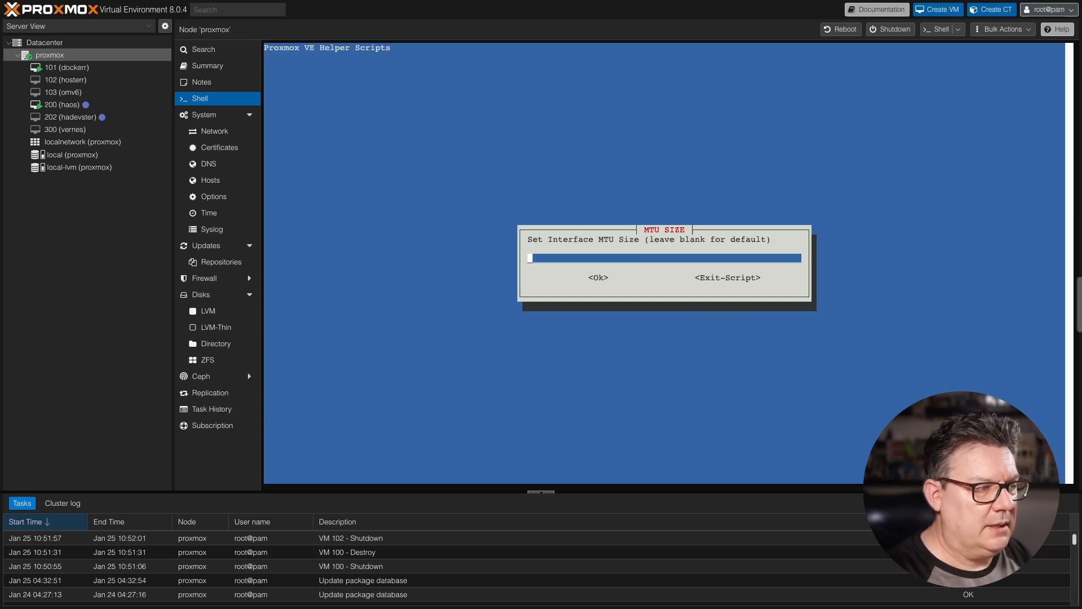
pyautogui.press('Return')
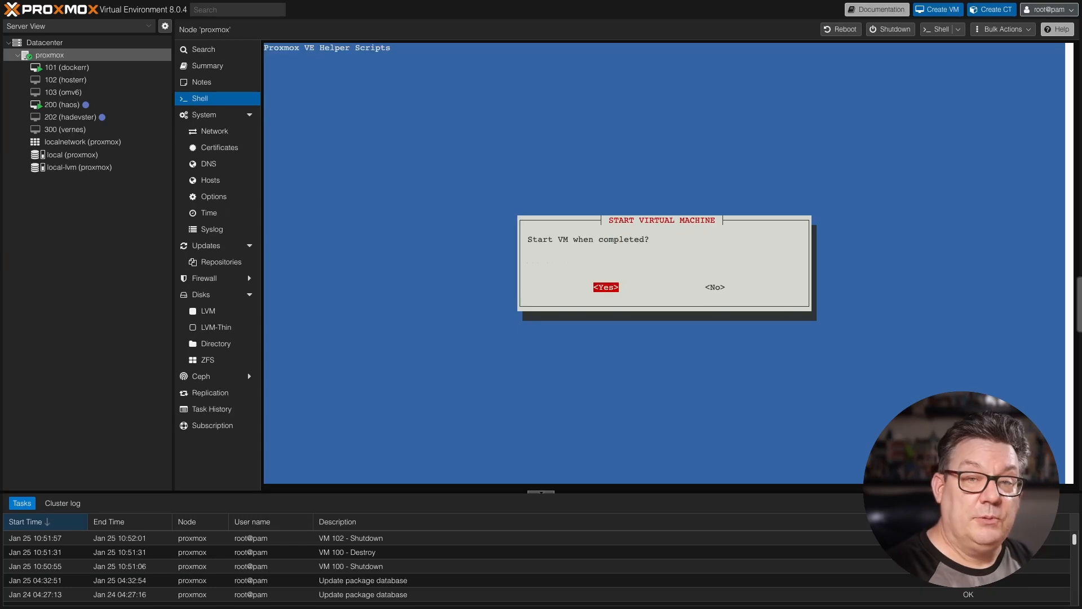
pyautogui.press('Return')
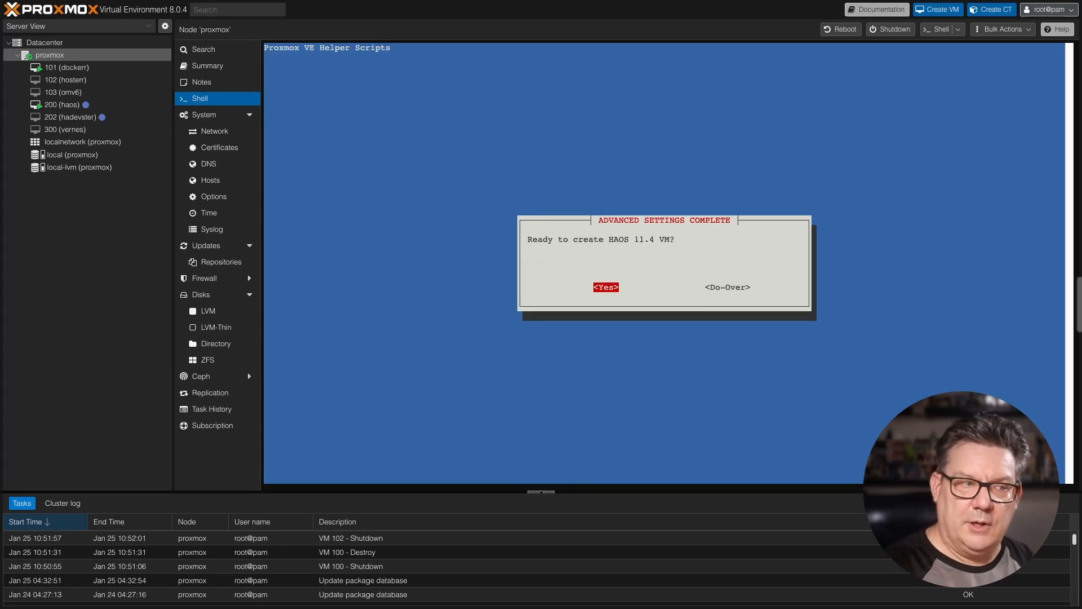
pyautogui.press('Return')
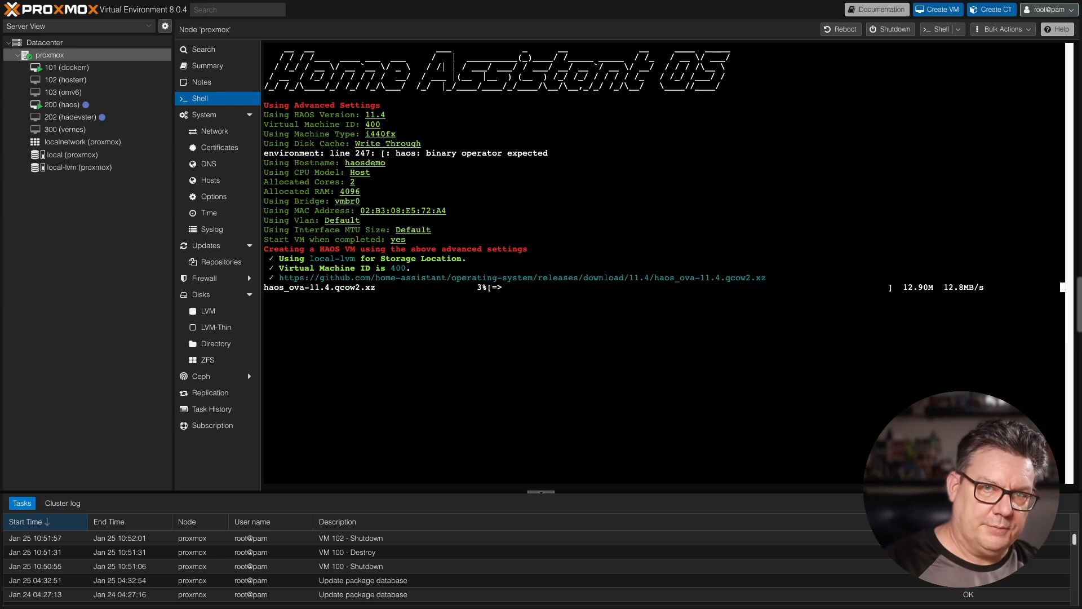
# Highlight the summary of chosen VM settings while the script builds VM 400.
pyautogui.moveTo(411, 181); pyautogui.dragTo(386, 239)
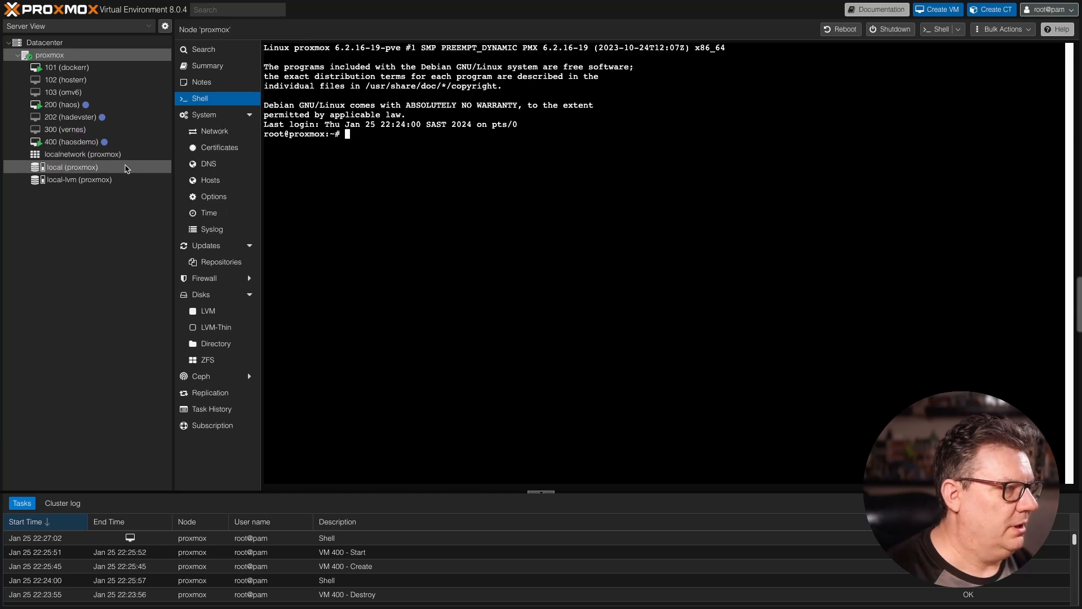
# Open VM 400 (haosdemo)'s Summary to find its IP 192.168.0.123, and select the browser address.
pyautogui.click(85, 144)
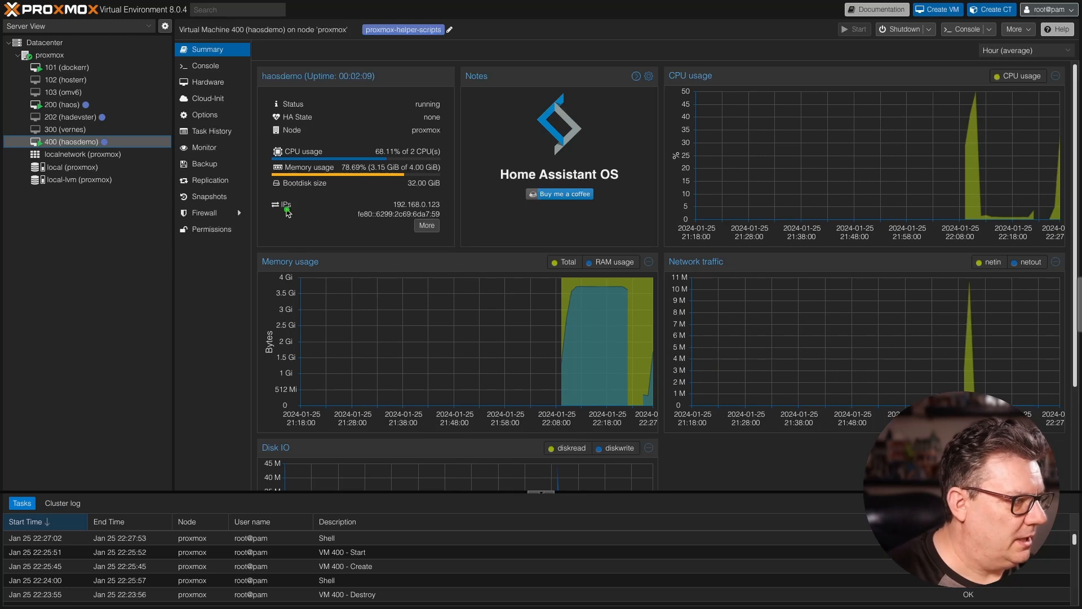
pyautogui.moveTo(270, 197)
pyautogui.mouseDown()
pyautogui.moveTo(451, 231)
pyautogui.moveTo(451, 241)
pyautogui.mouseUp()
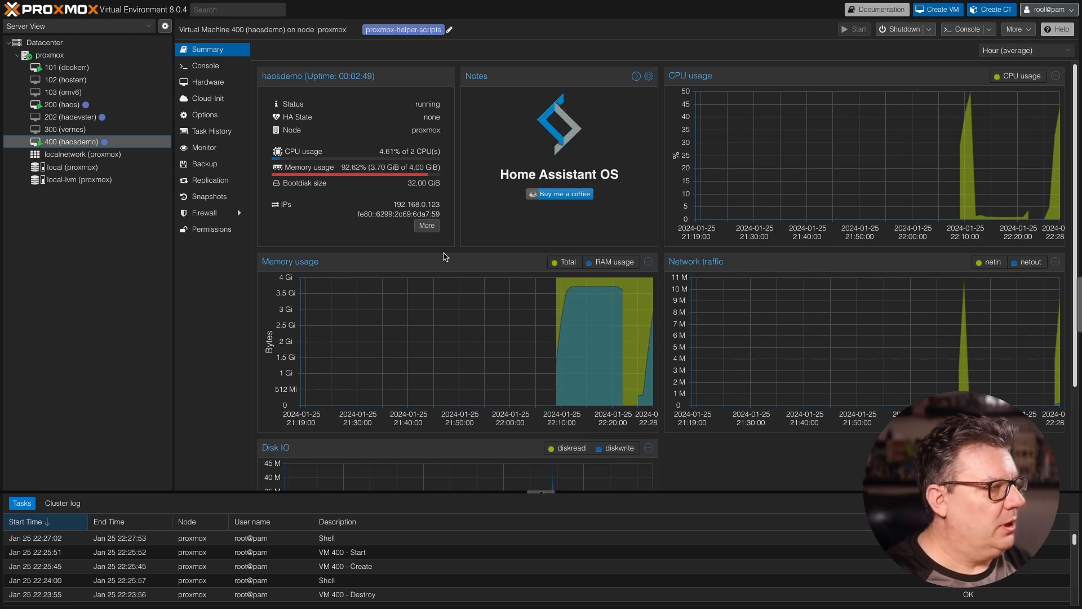
pyautogui.click(183, 63)
pyautogui.click(184, 65)
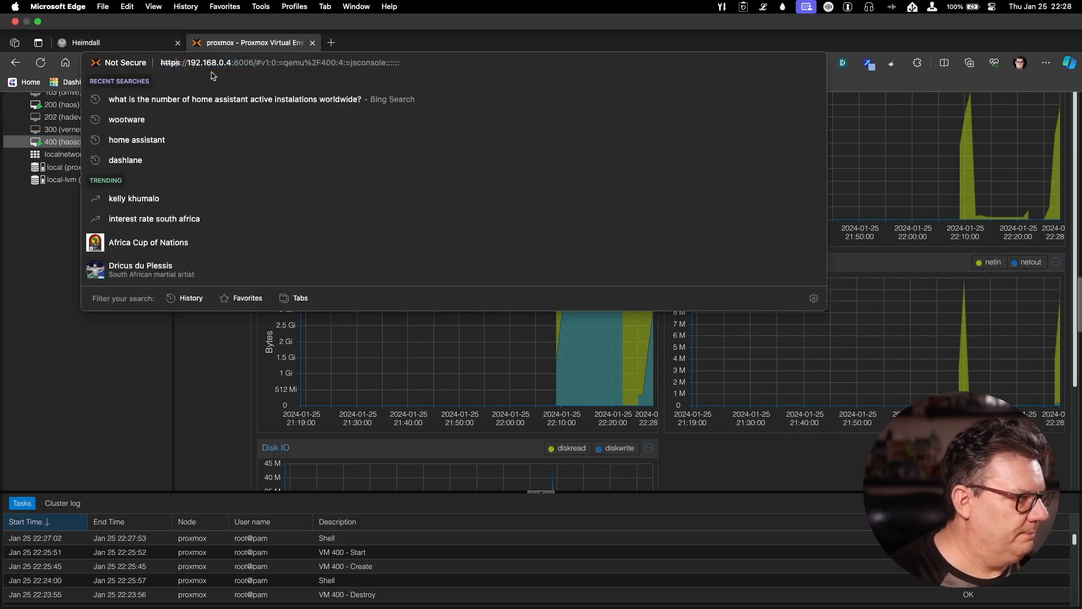
pyautogui.press('BackSpace')
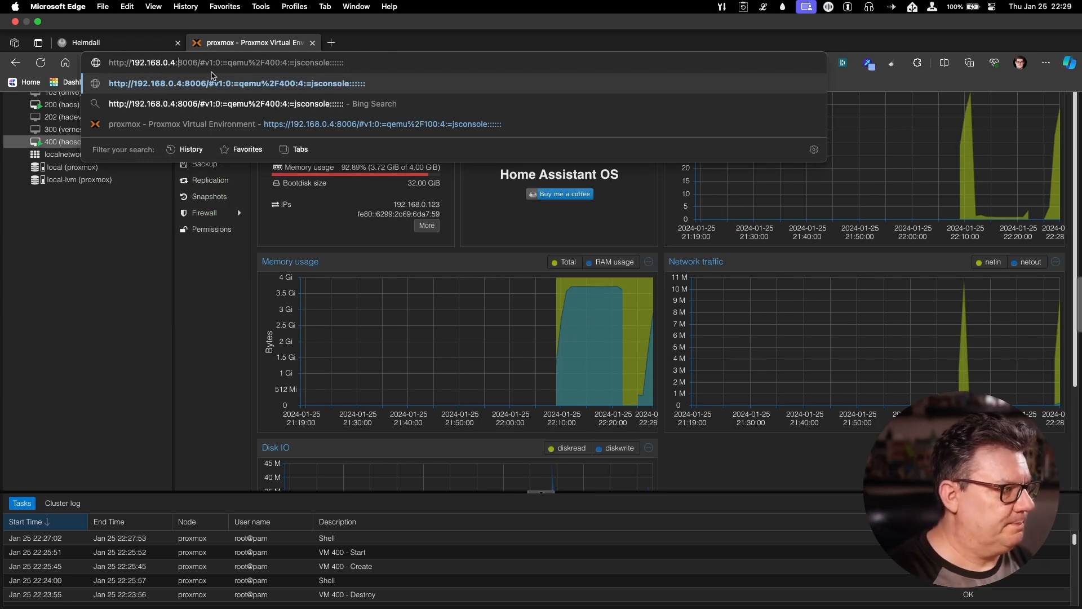
pyautogui.press('super+shift+Right')
pyautogui.press('BackSpace')
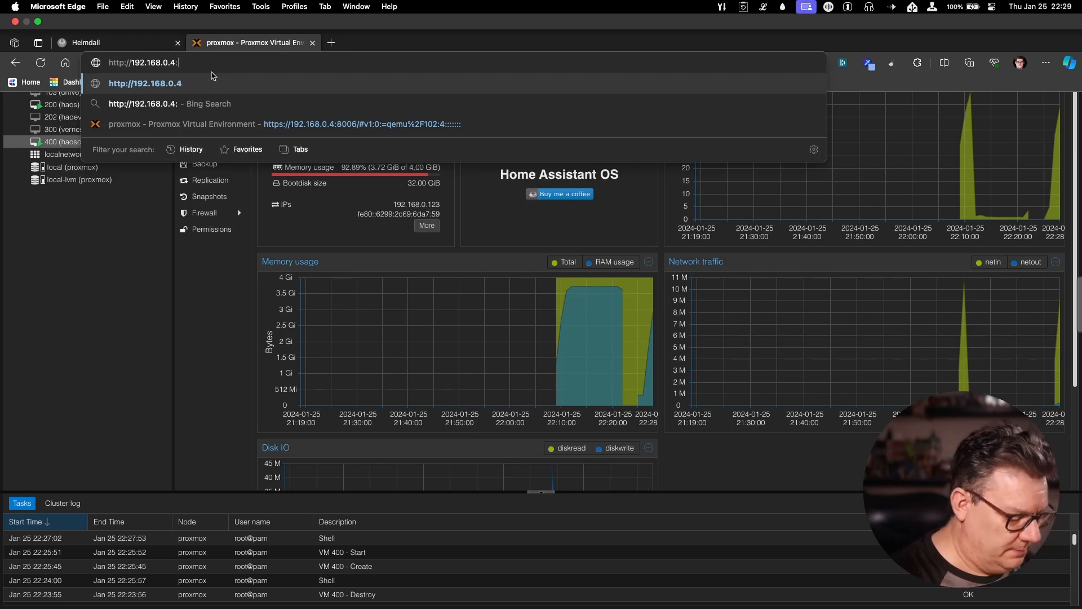
pyautogui.press('BackSpace')
pyautogui.press('BackSpace')
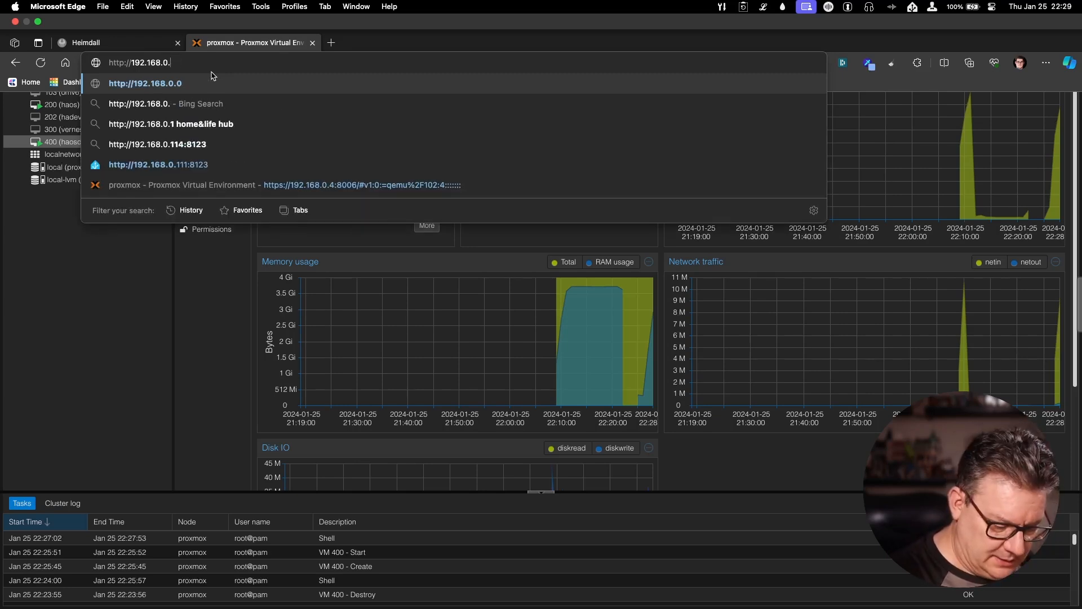
pyautogui.write('123:8')
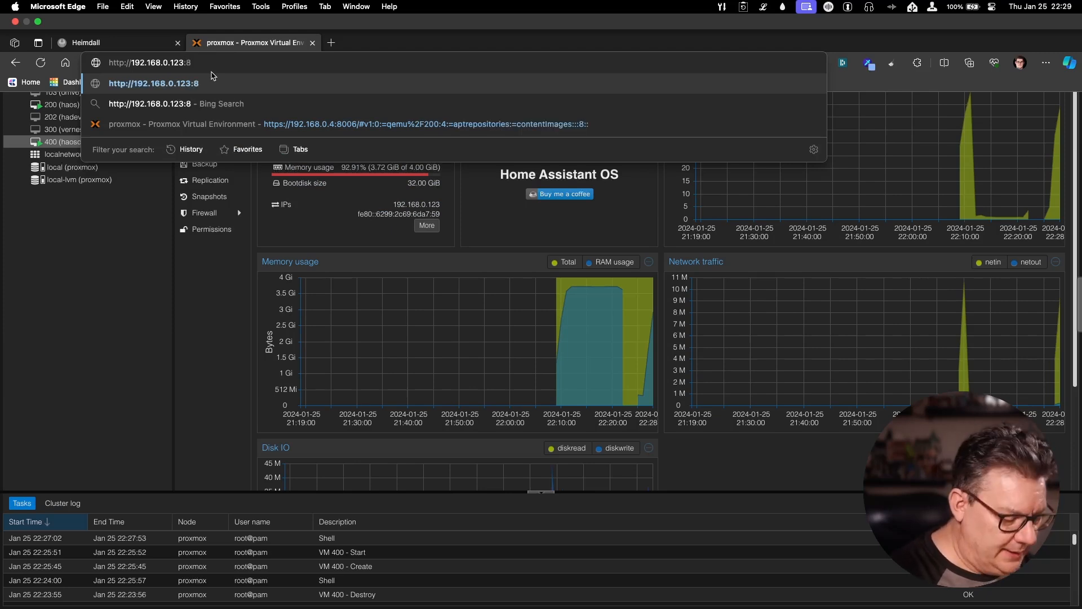
pyautogui.write('123')
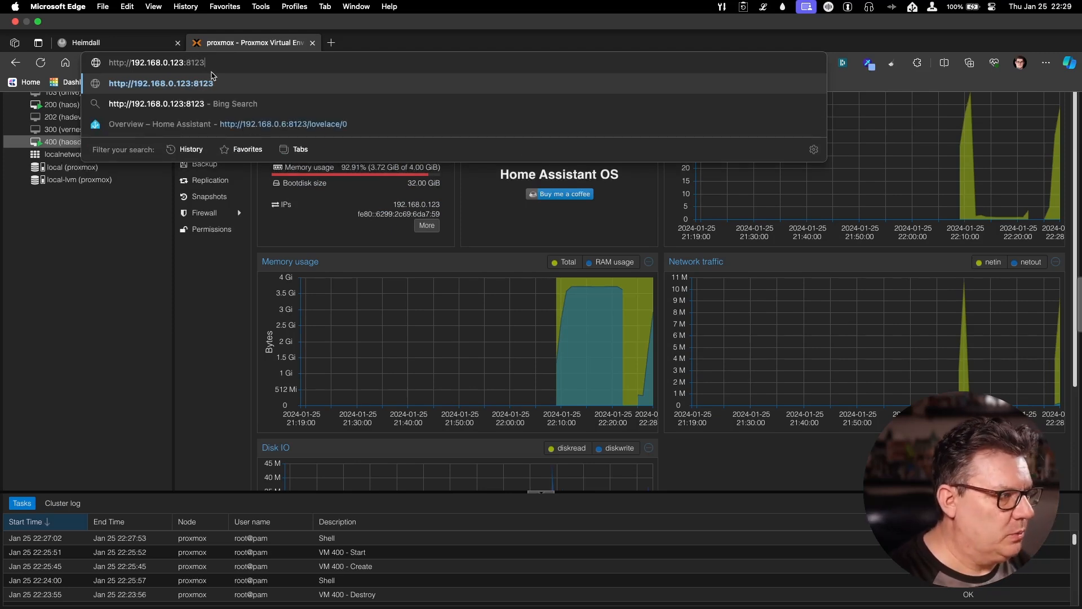
pyautogui.press('Return')
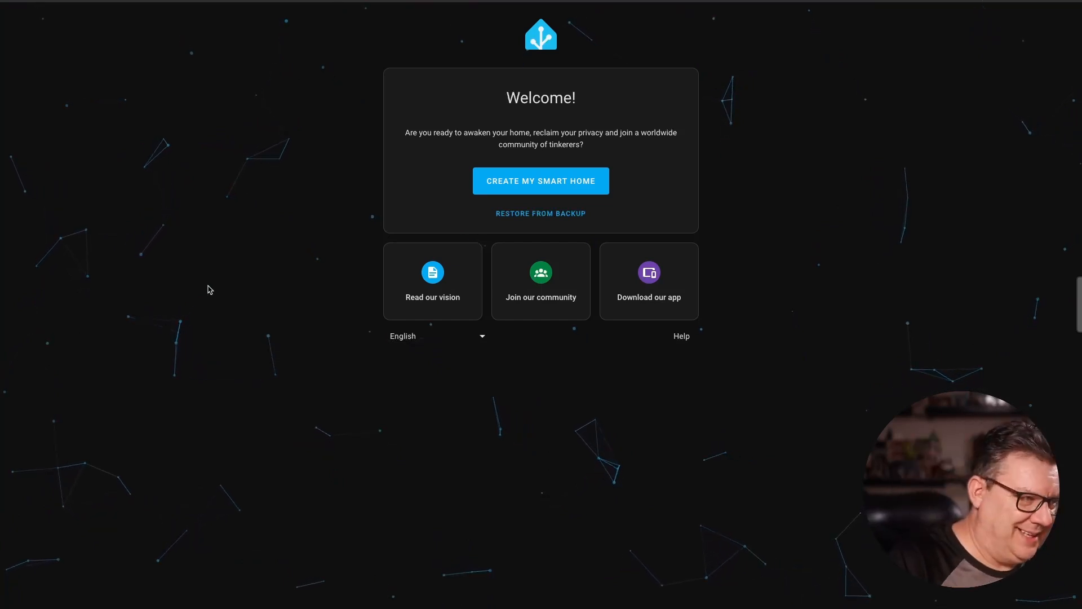
# Start a new smart home and create the owner account with the user's name and a matching password.
pyautogui.click(535, 181)
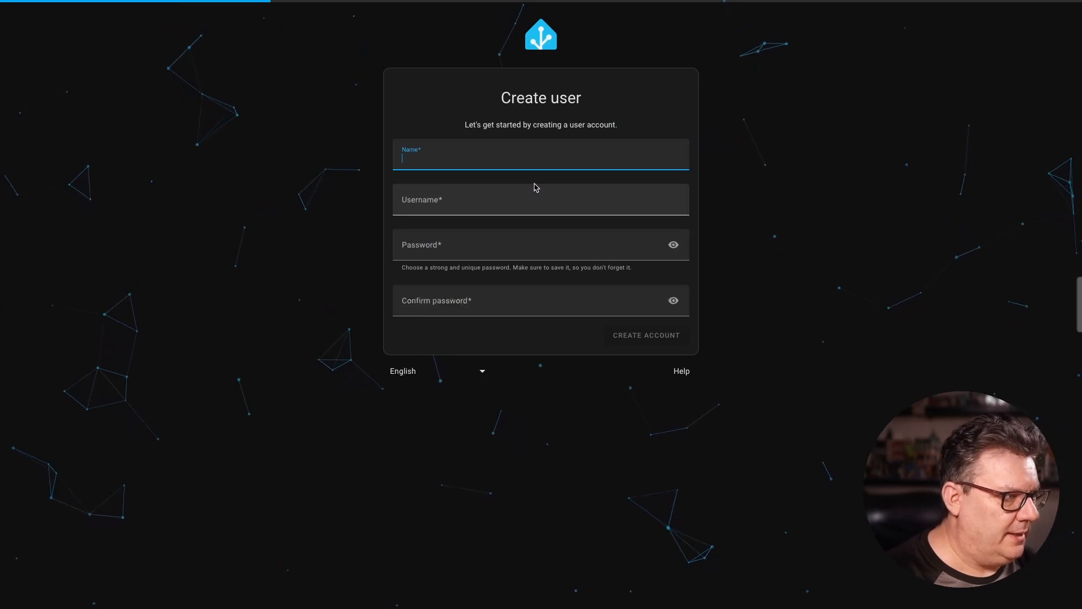
pyautogui.write('Pa')
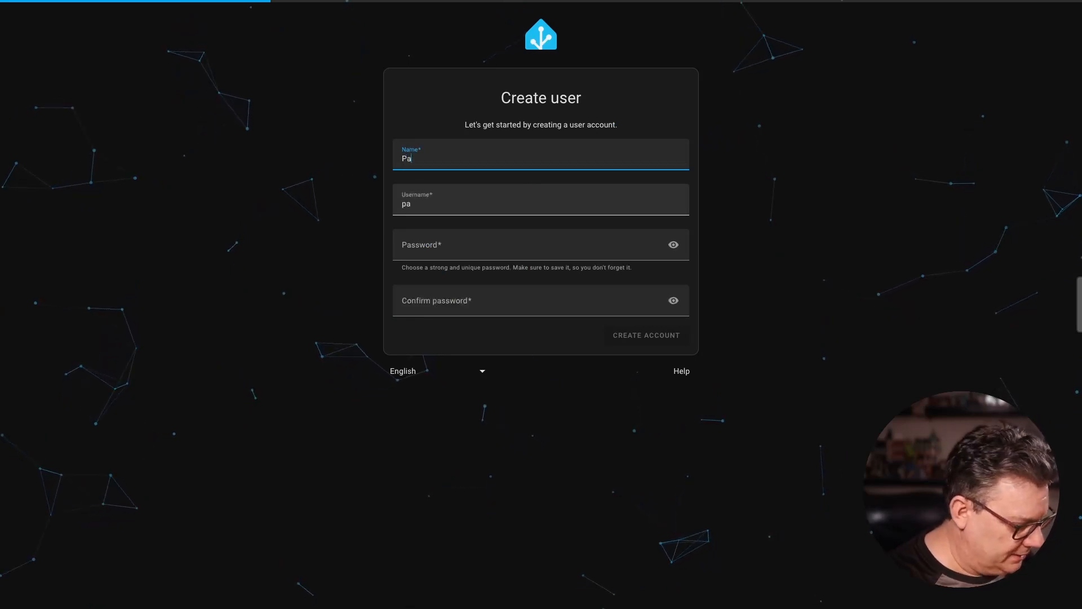
pyautogui.write('scal P')
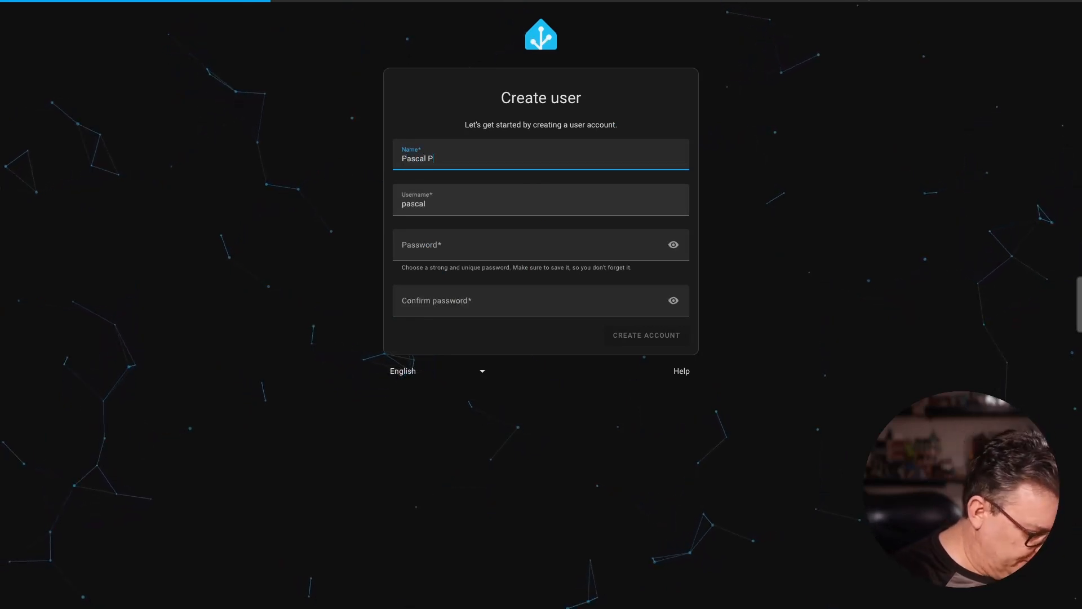
pyautogui.write('arent')
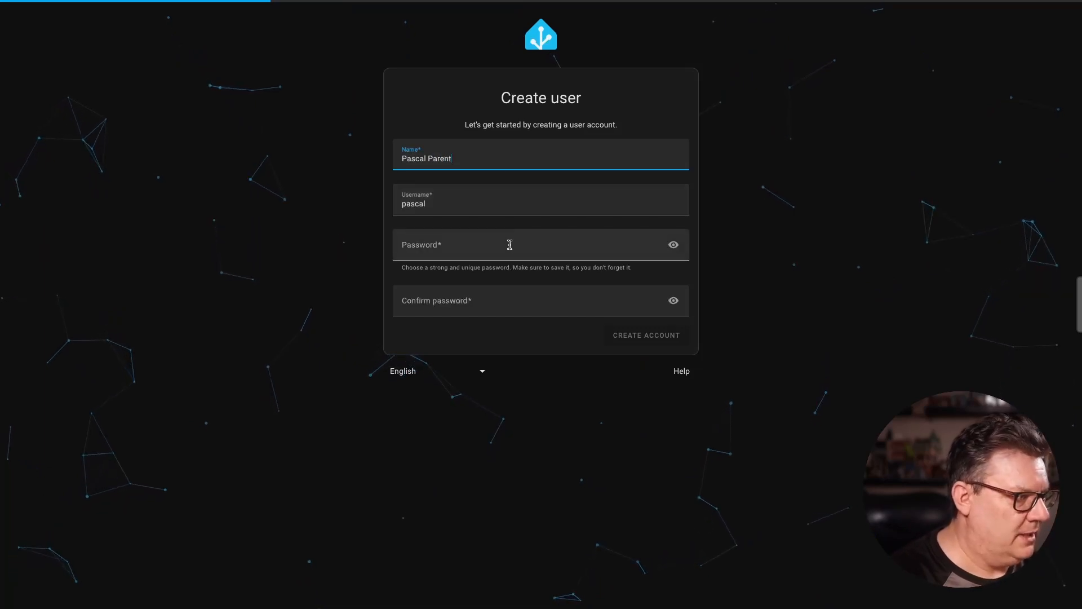
pyautogui.click(437, 242)
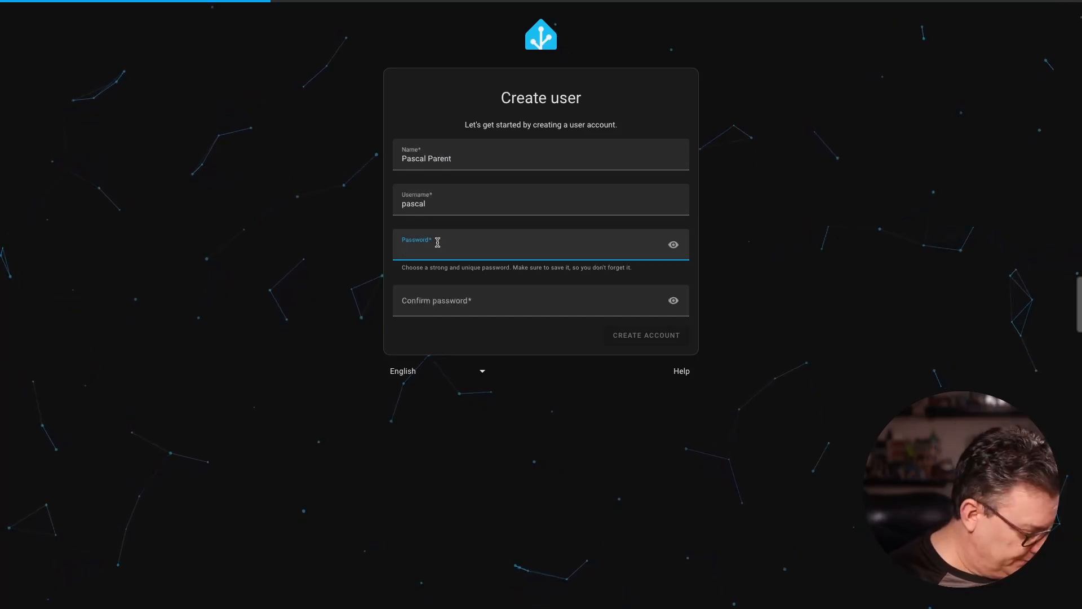
pyautogui.write('•••••••••')
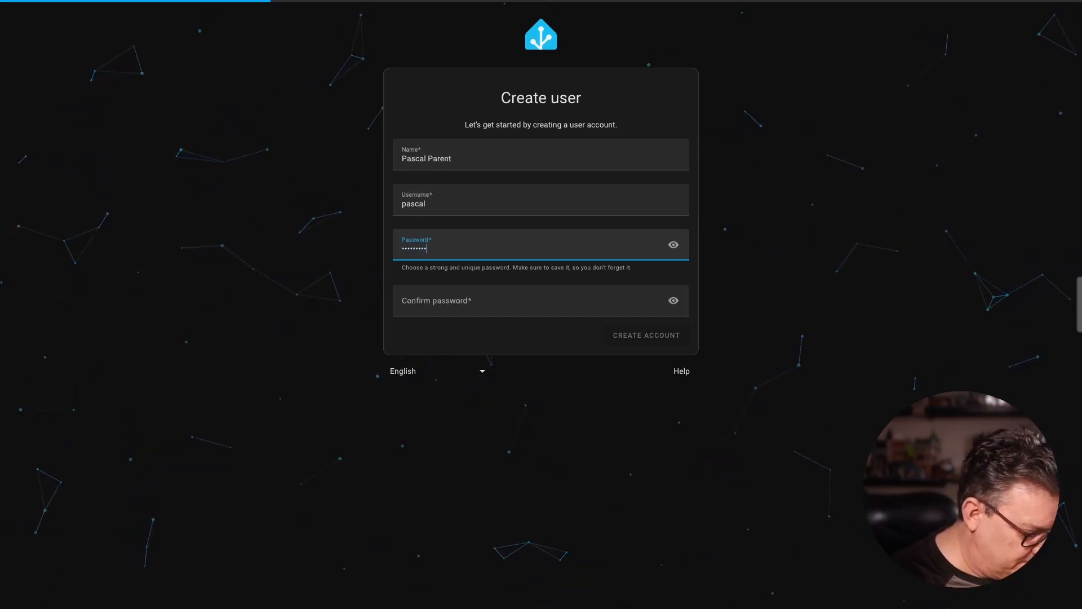
pyautogui.write('•••')
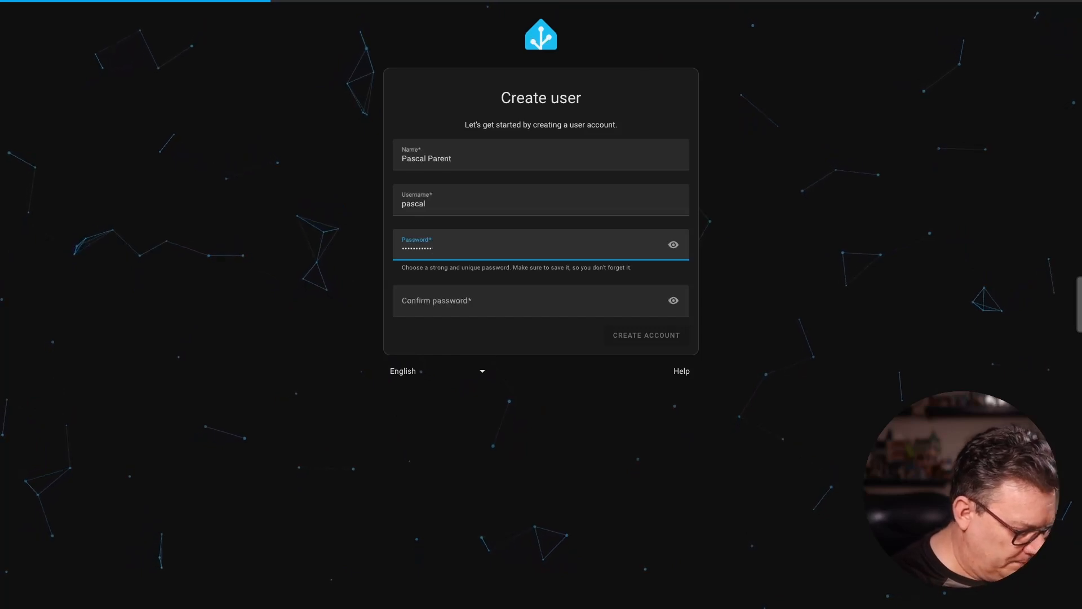
pyautogui.write('••')
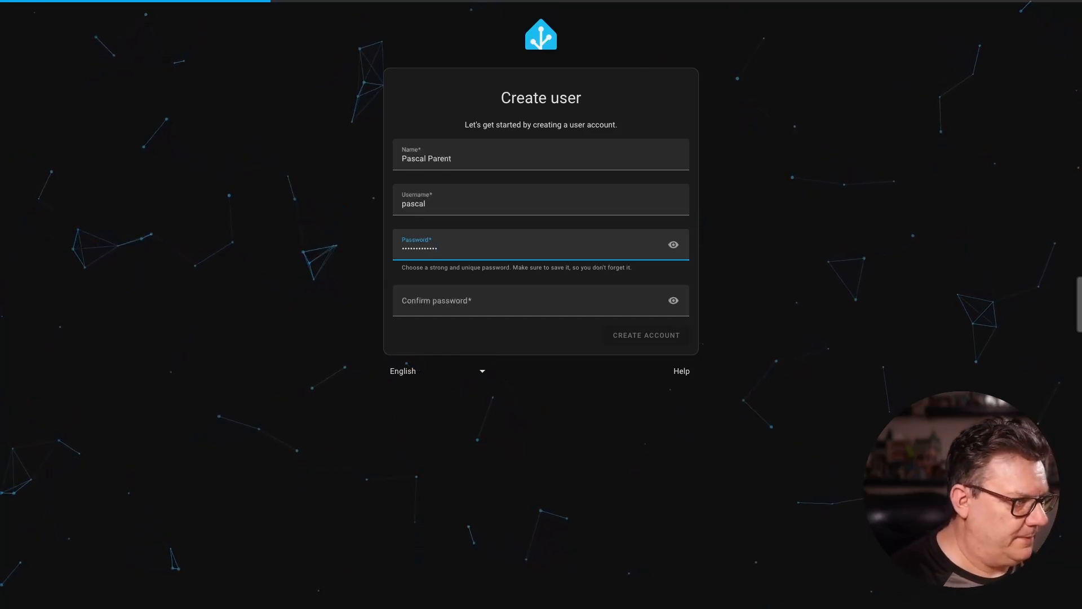
pyautogui.click(450, 295)
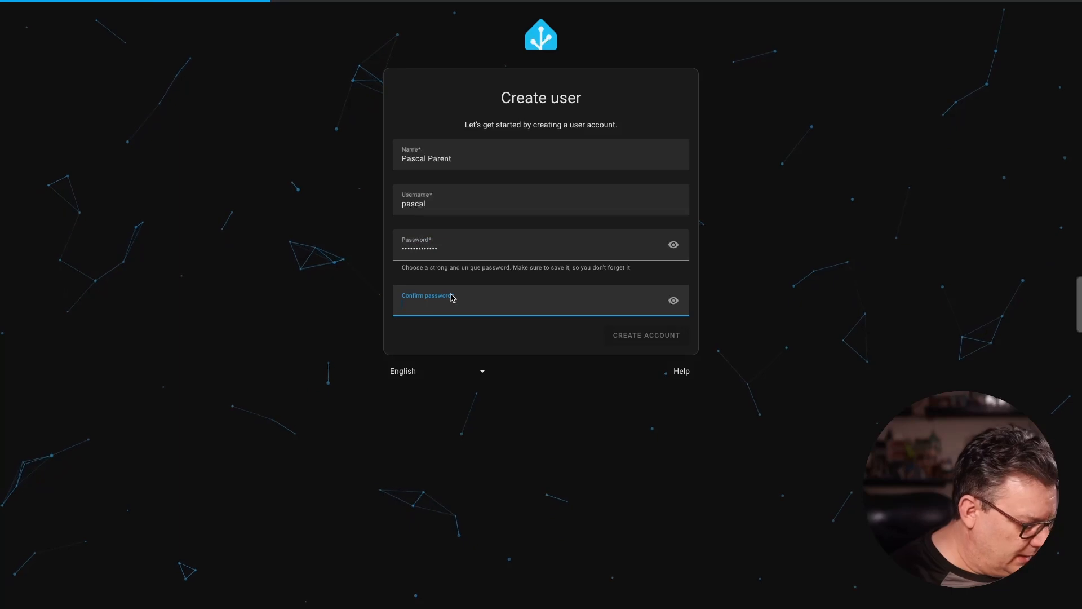
pyautogui.write('••••••')
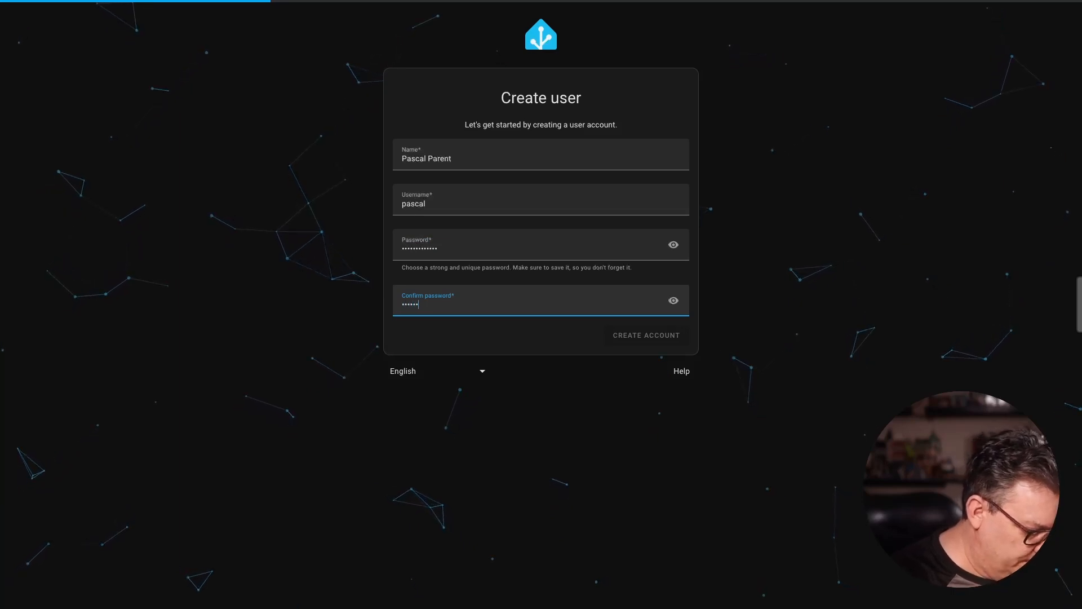
pyautogui.write('••••')
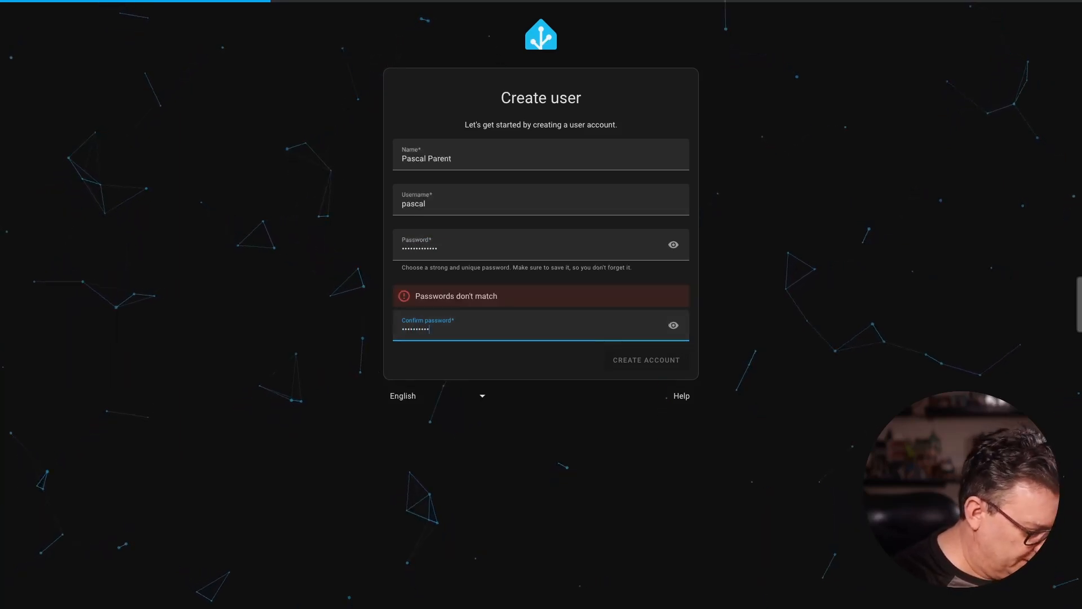
pyautogui.write('••••')
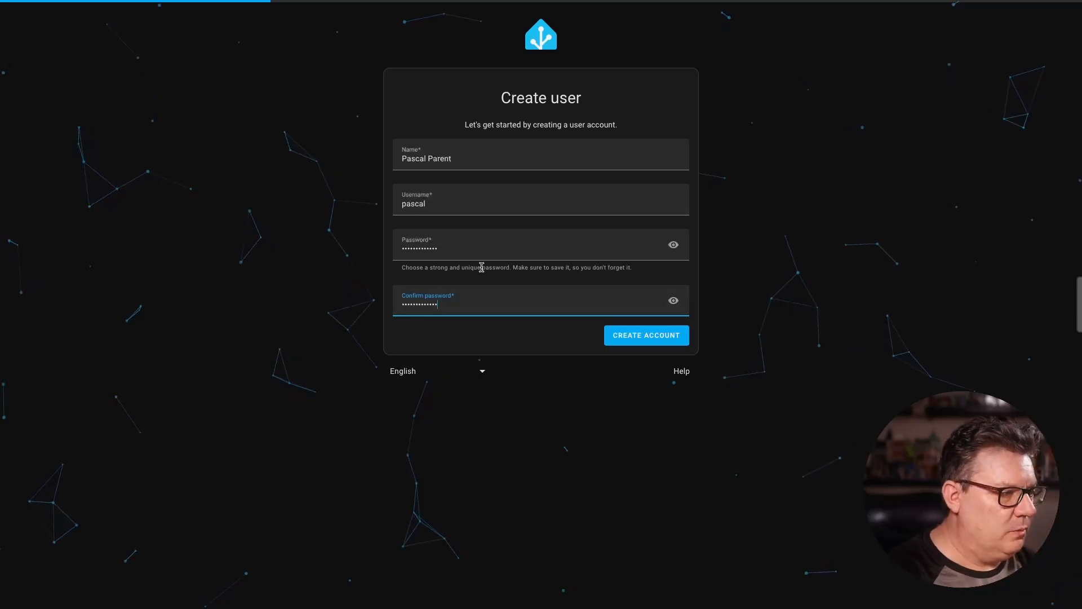
pyautogui.click(641, 336)
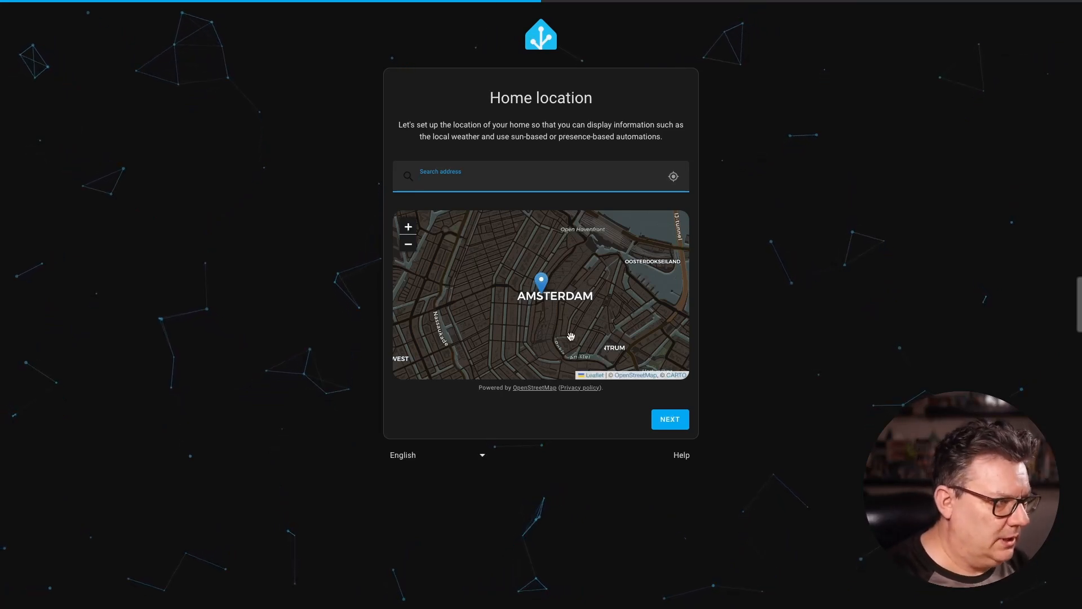
# Search for 'johannesburg, south africa' as the home address and accept it.
pyautogui.write('johannes')
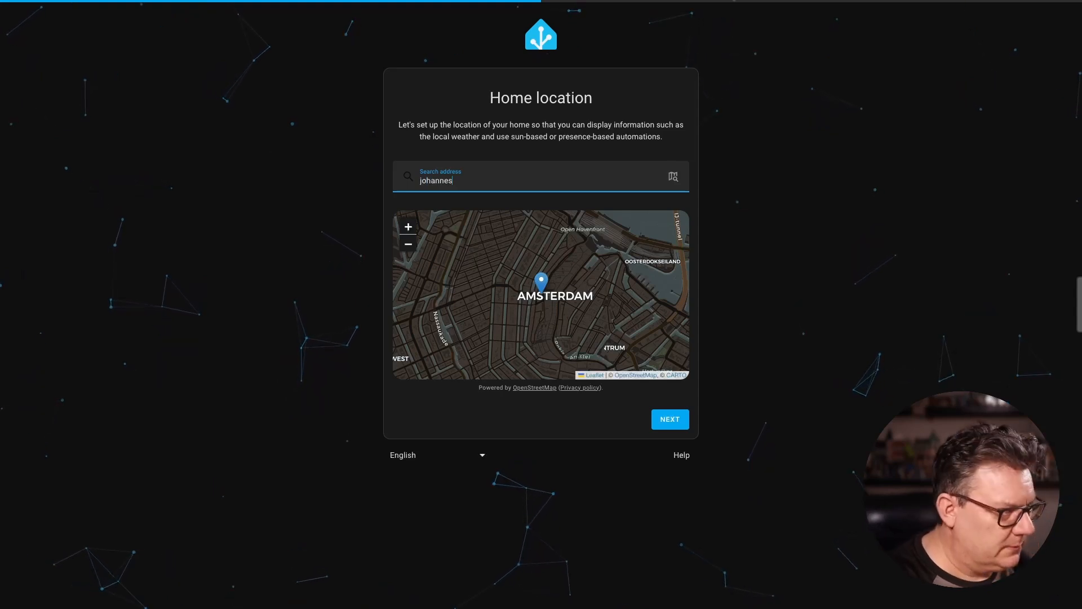
pyautogui.write('bur')
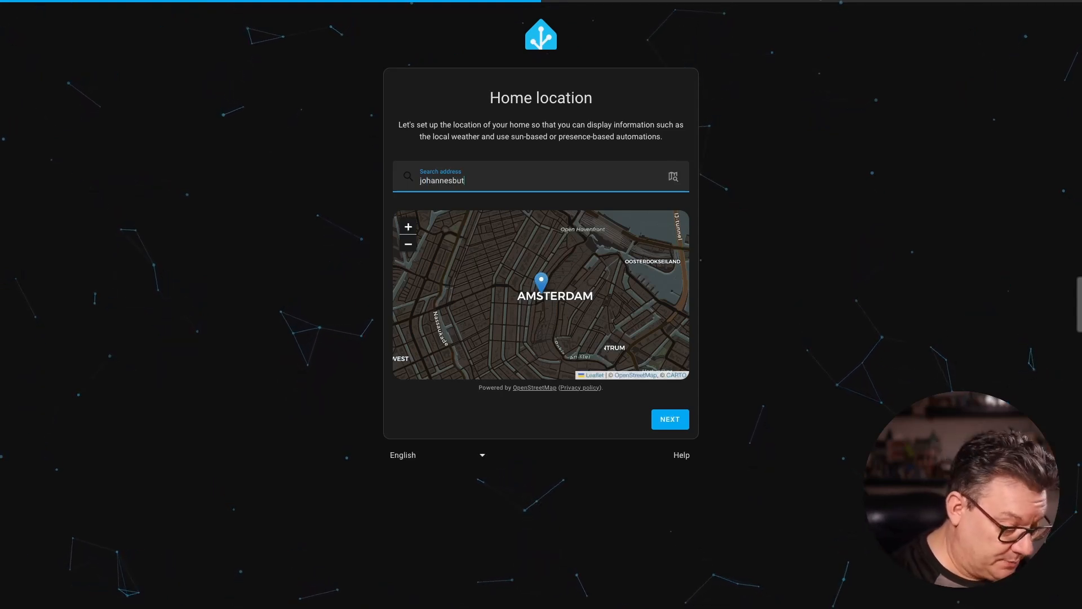
pyautogui.write('g')
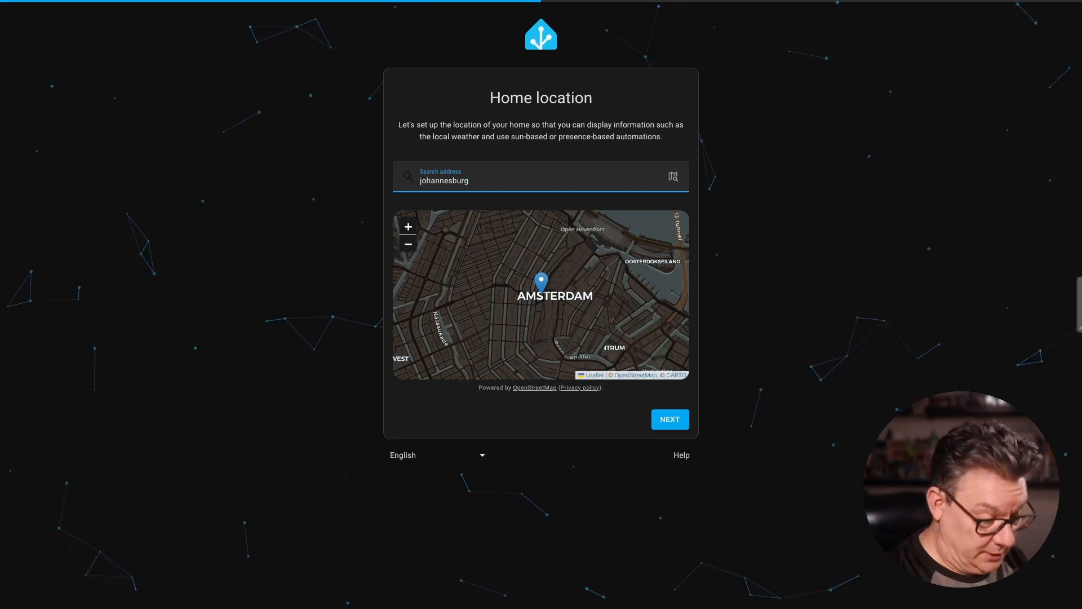
pyautogui.write(', sou')
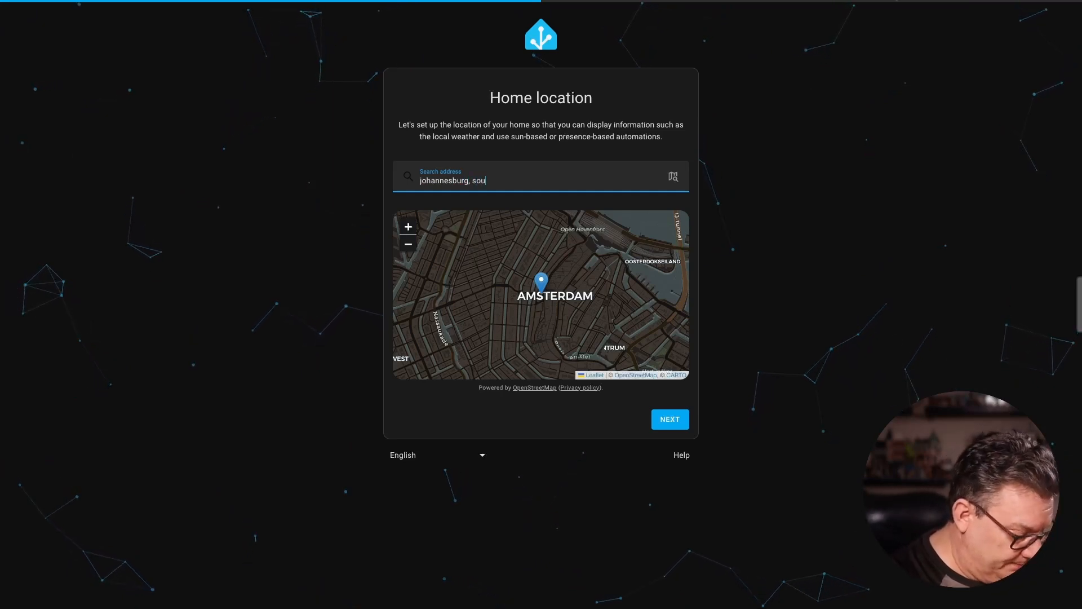
pyautogui.write('th africa')
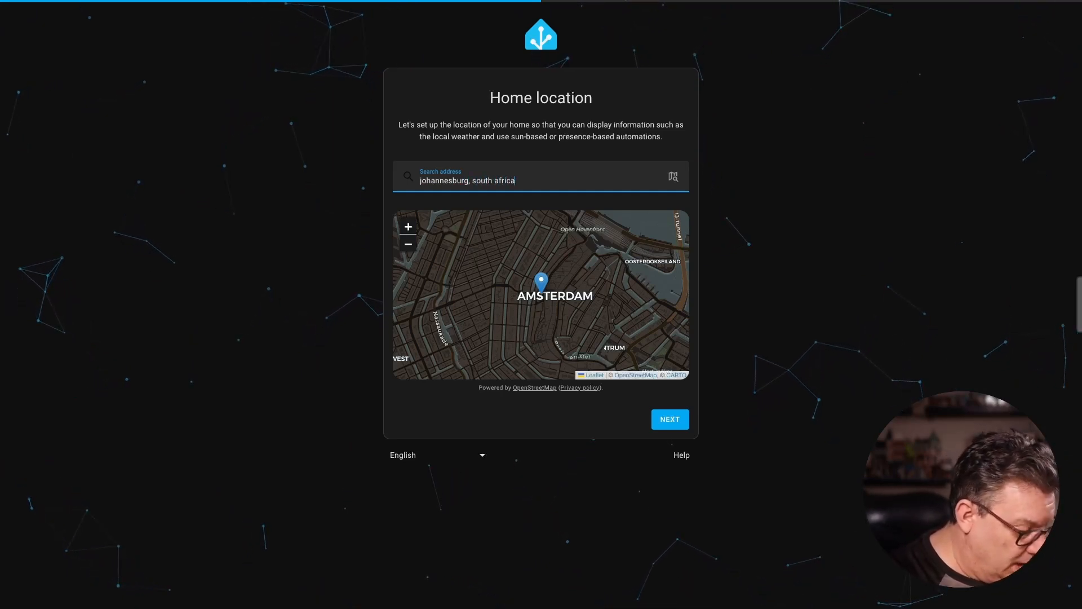
pyautogui.click(673, 176)
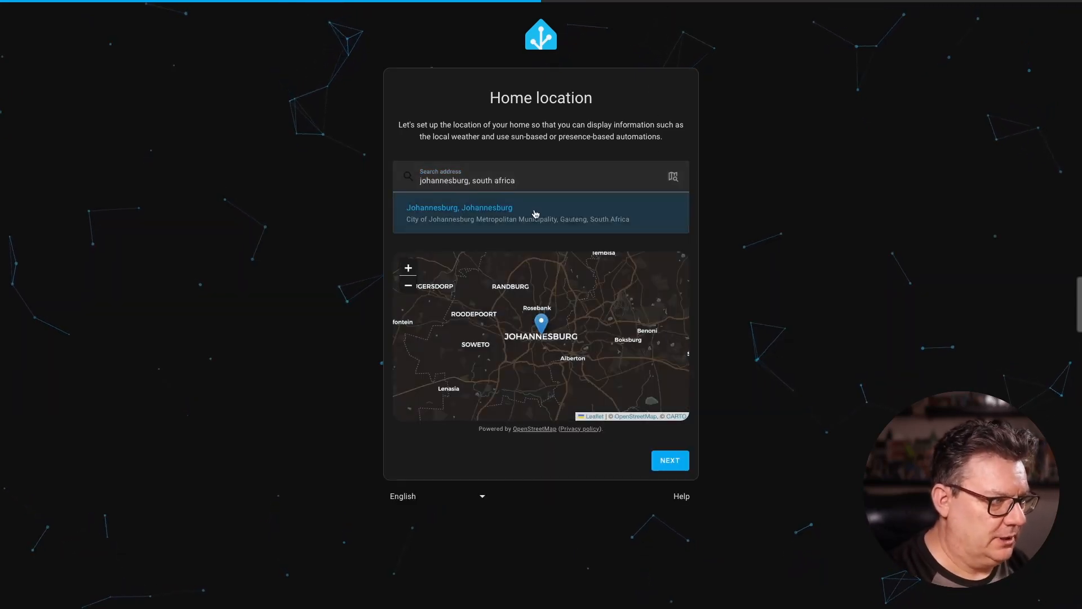
pyautogui.click(665, 459)
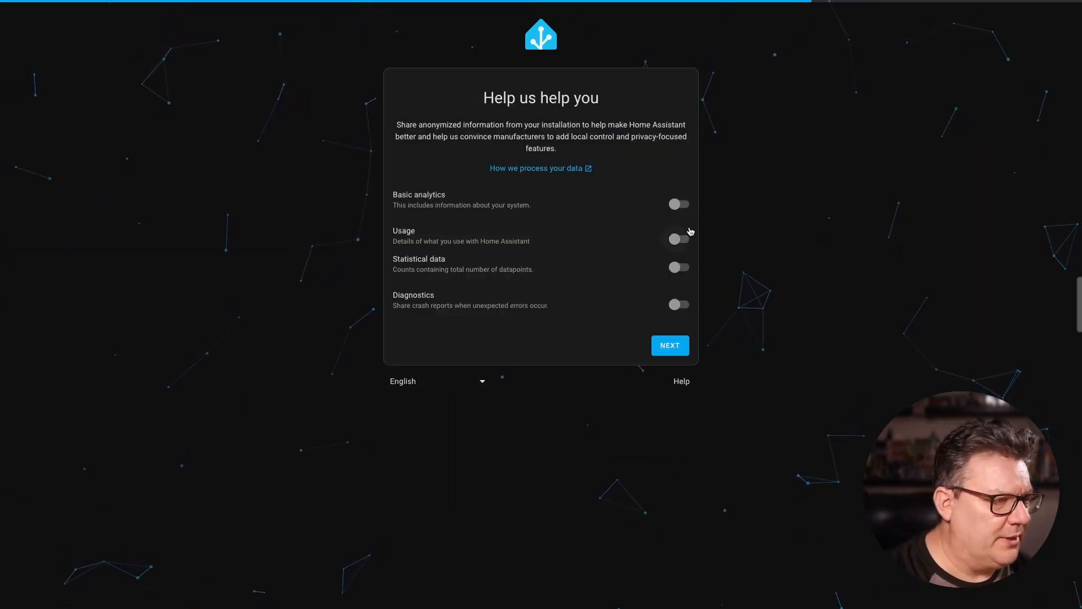
# Share only basic analytics, then finish onboarding past the compatible devices screen.
pyautogui.click(664, 208)
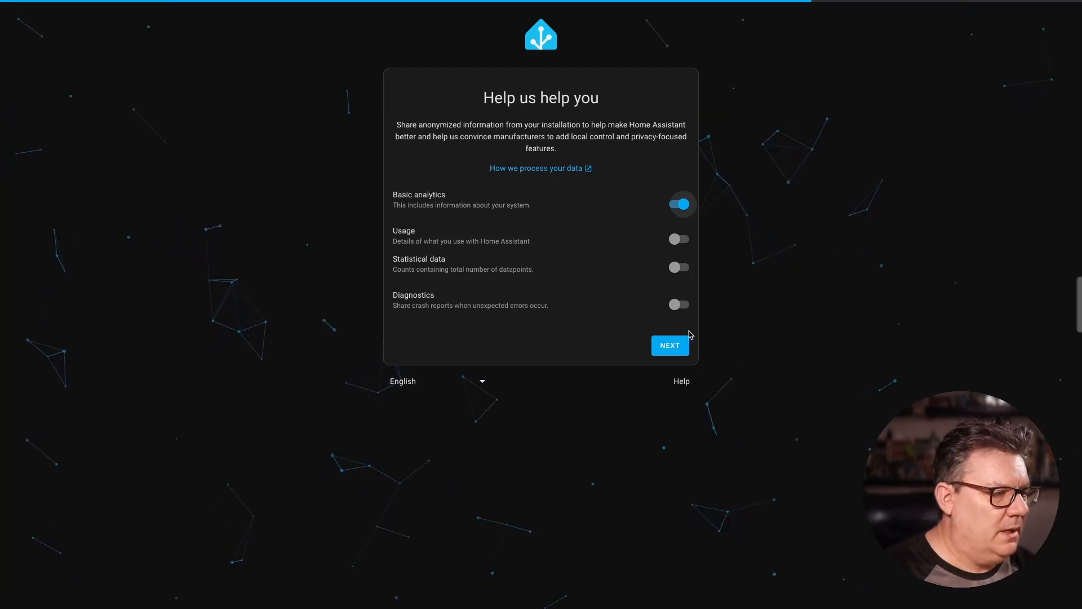
pyautogui.click(672, 350)
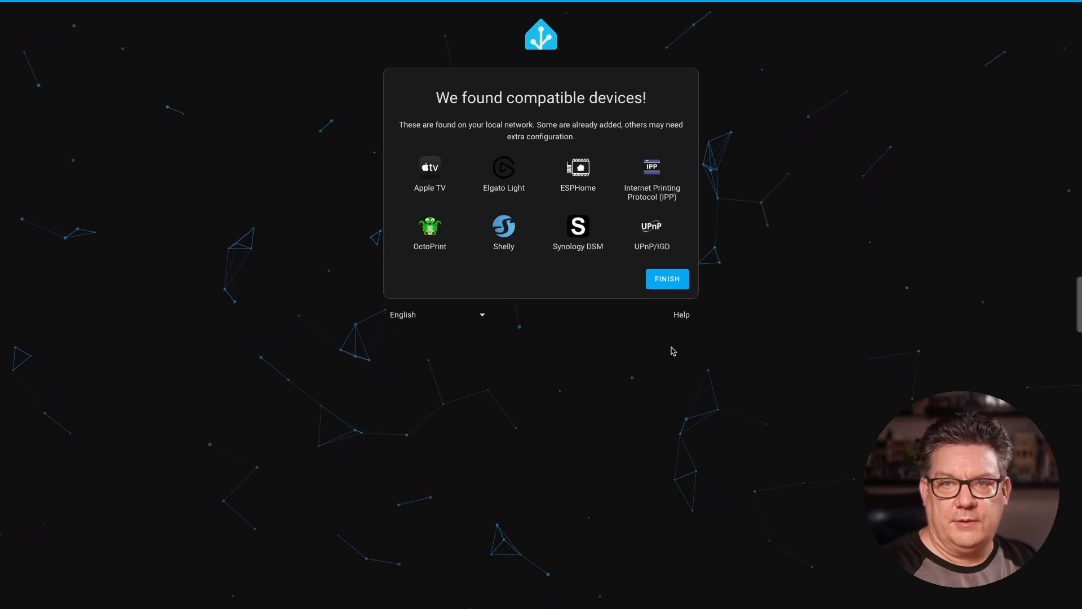
pyautogui.click(660, 281)
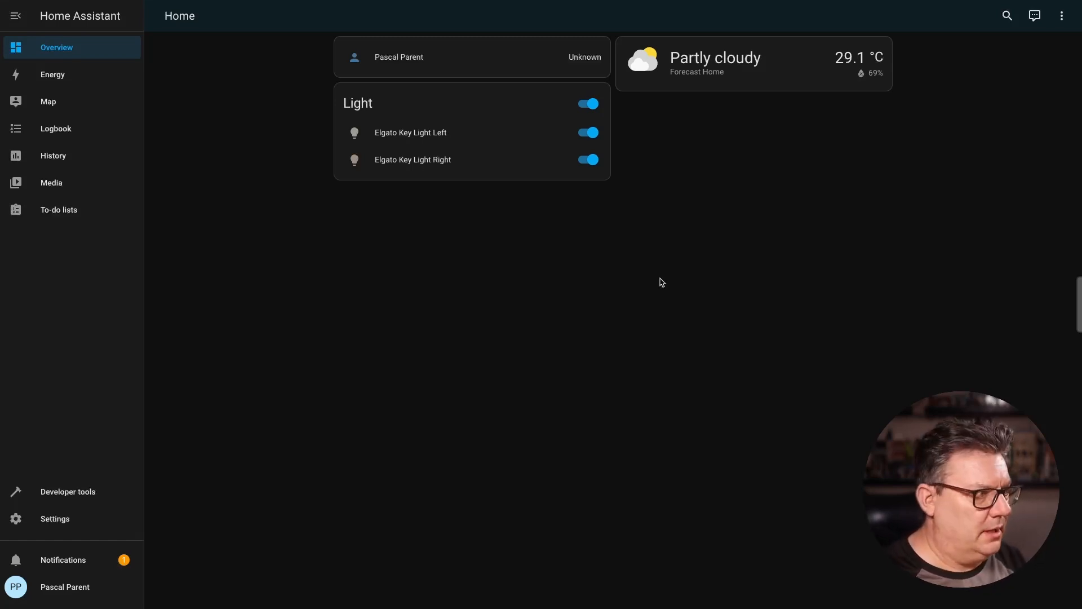
# Toggle the Elgato Key Lights off and on, then take control of Overview with an empty dashboard.
pyautogui.click(589, 104)
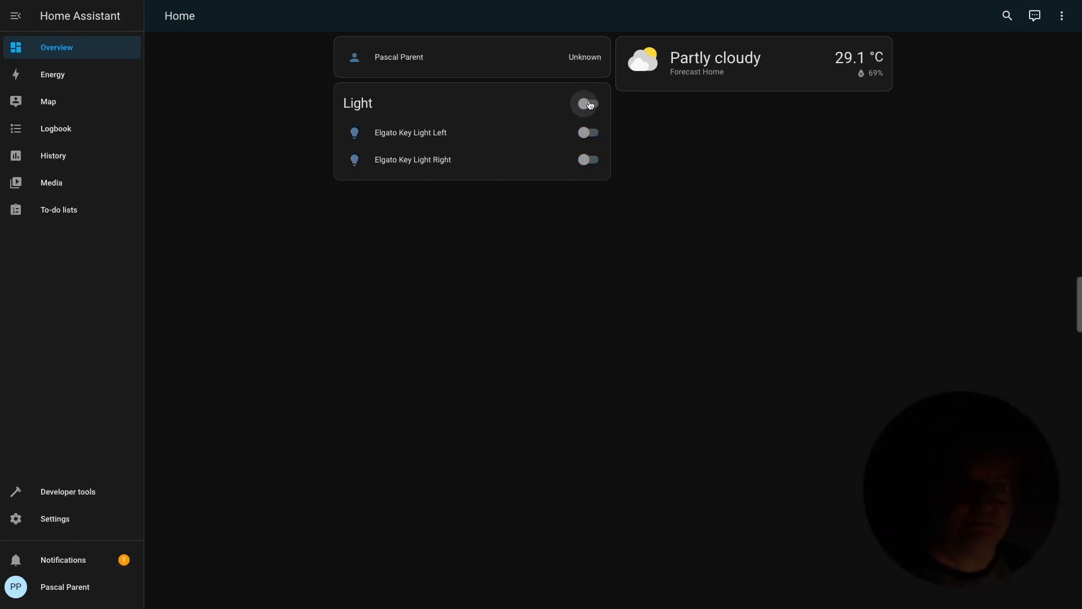
pyautogui.click(589, 104)
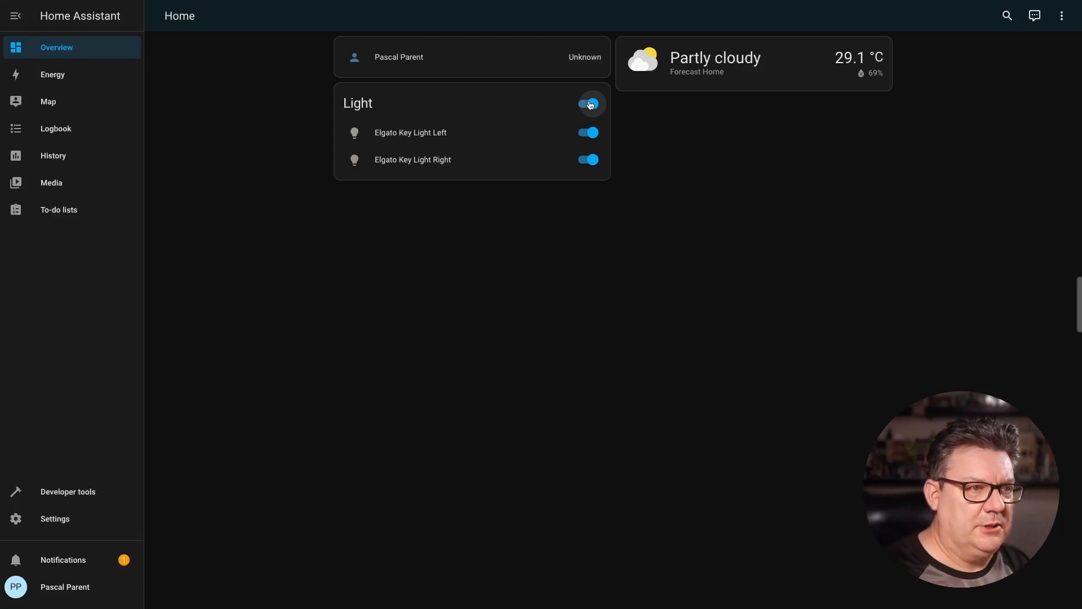
pyautogui.click(1063, 17)
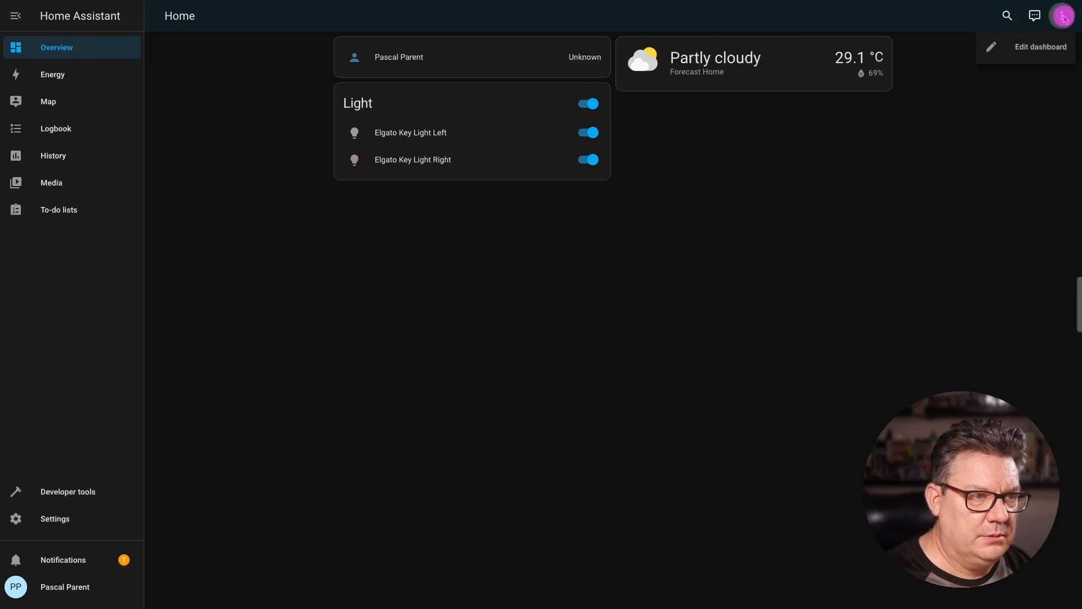
pyautogui.click(1023, 46)
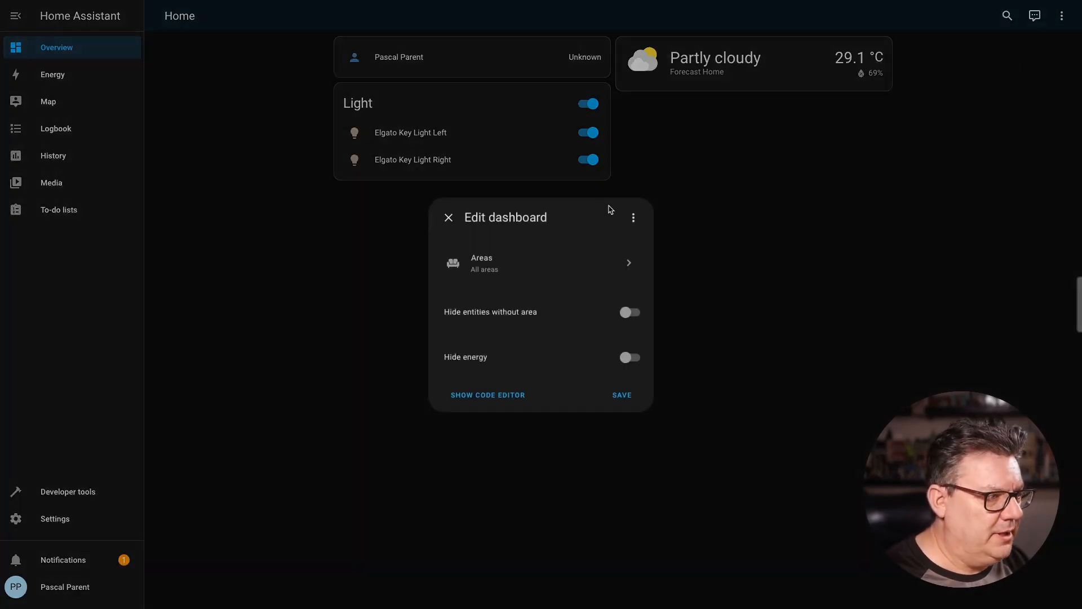
pyautogui.click(634, 218)
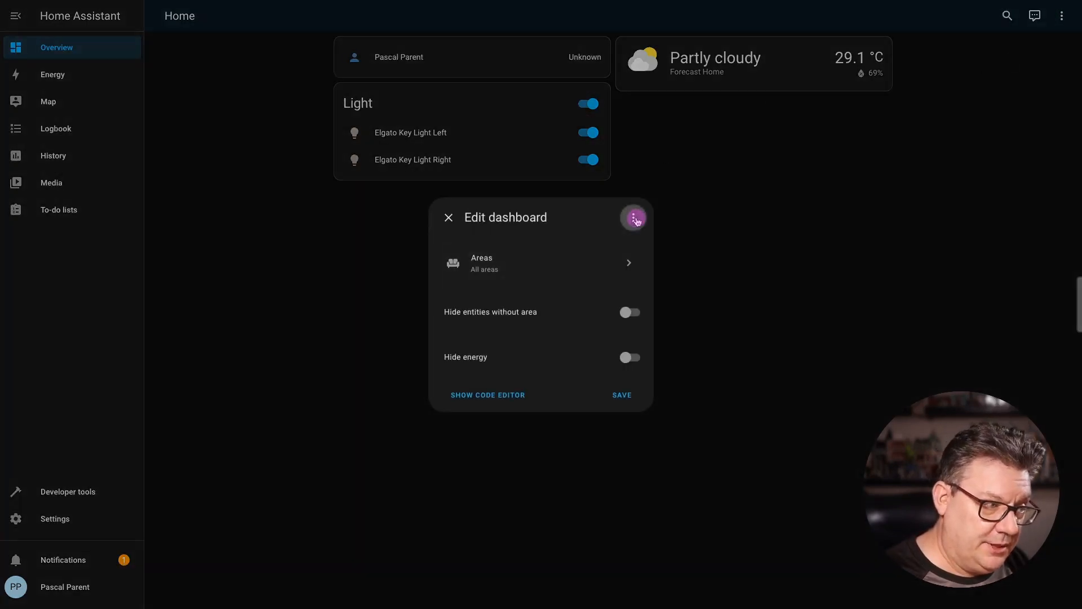
pyautogui.click(589, 276)
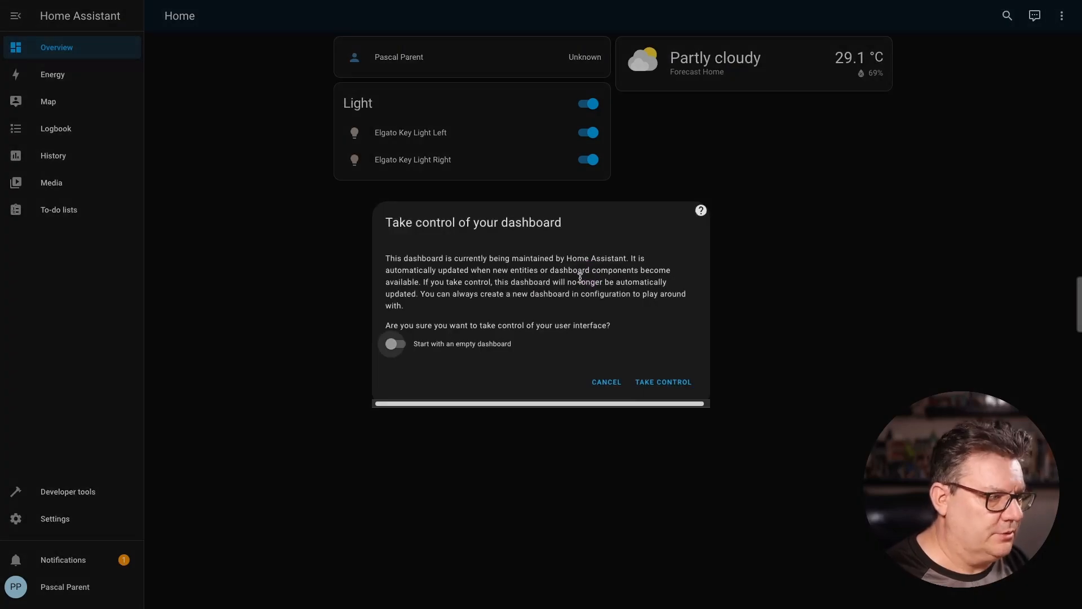
pyautogui.click(494, 344)
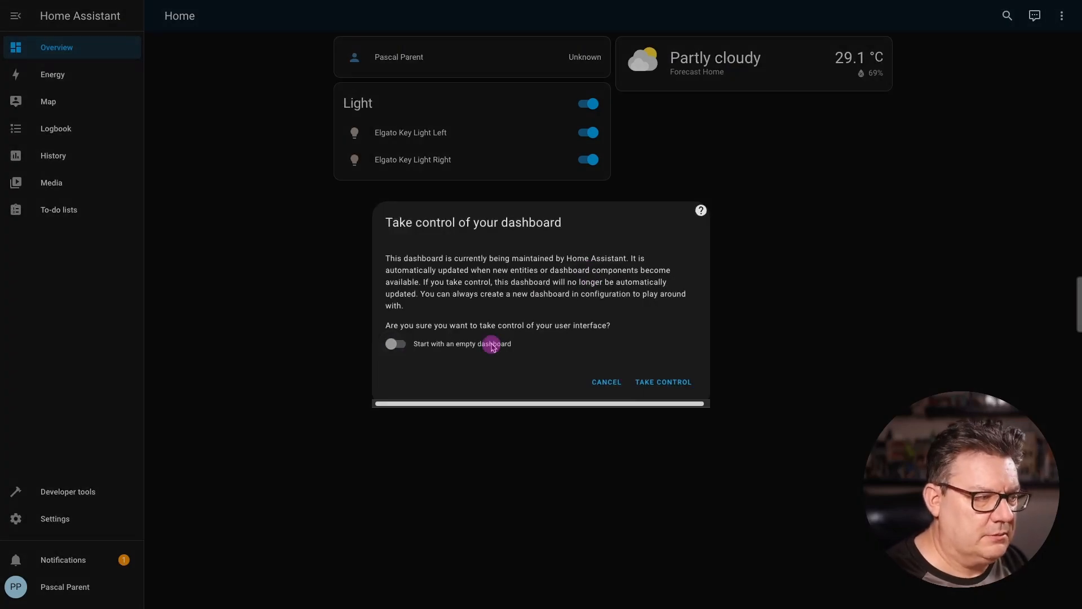
pyautogui.click(654, 380)
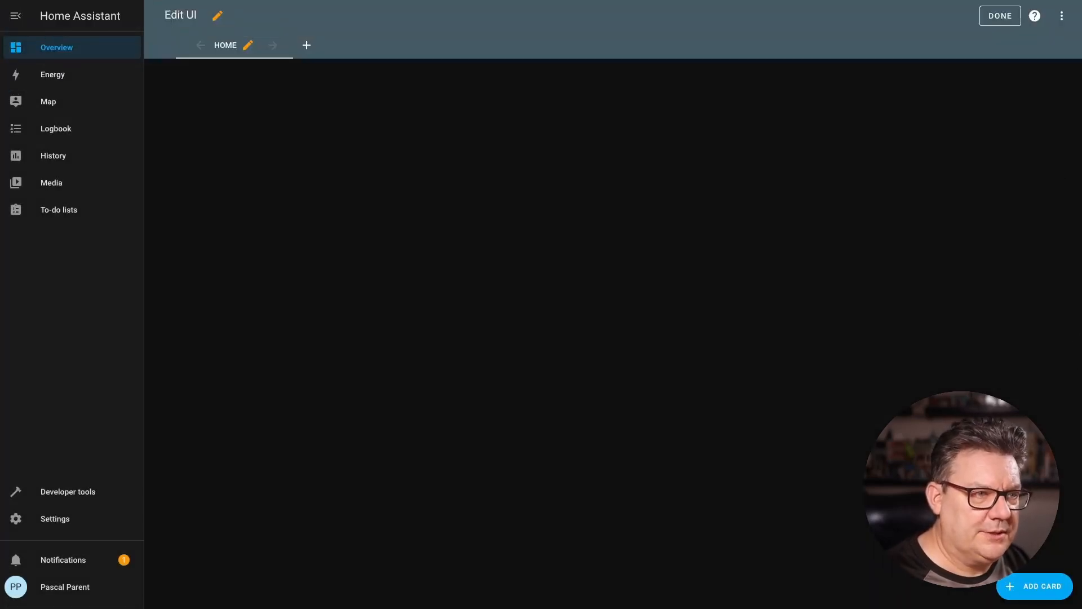
pyautogui.click(1000, 17)
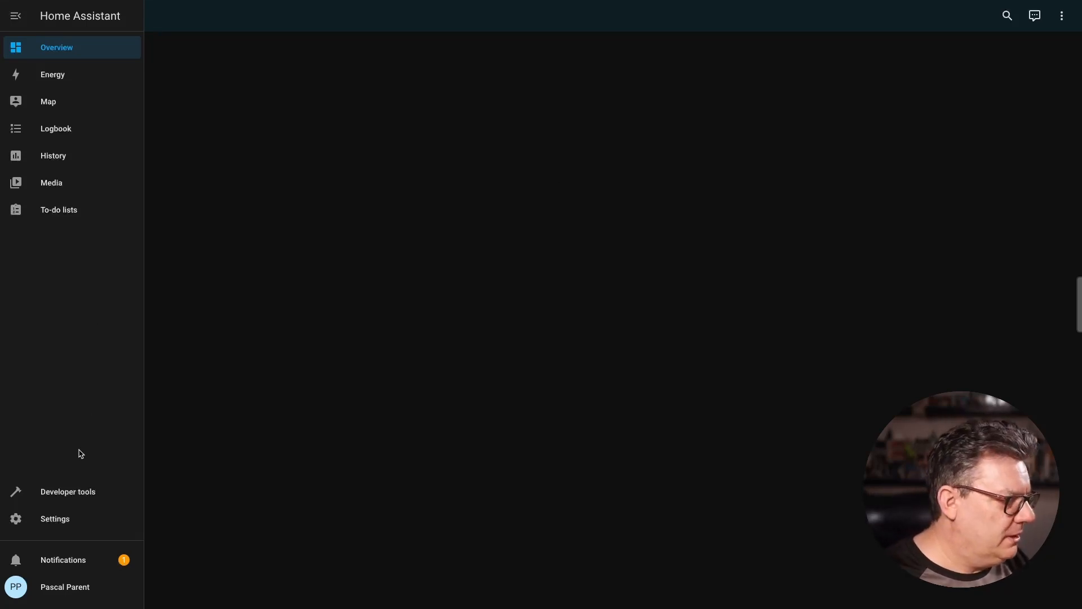
# Dismiss the new-devices notification and go to Settings.
pyautogui.click(70, 559)
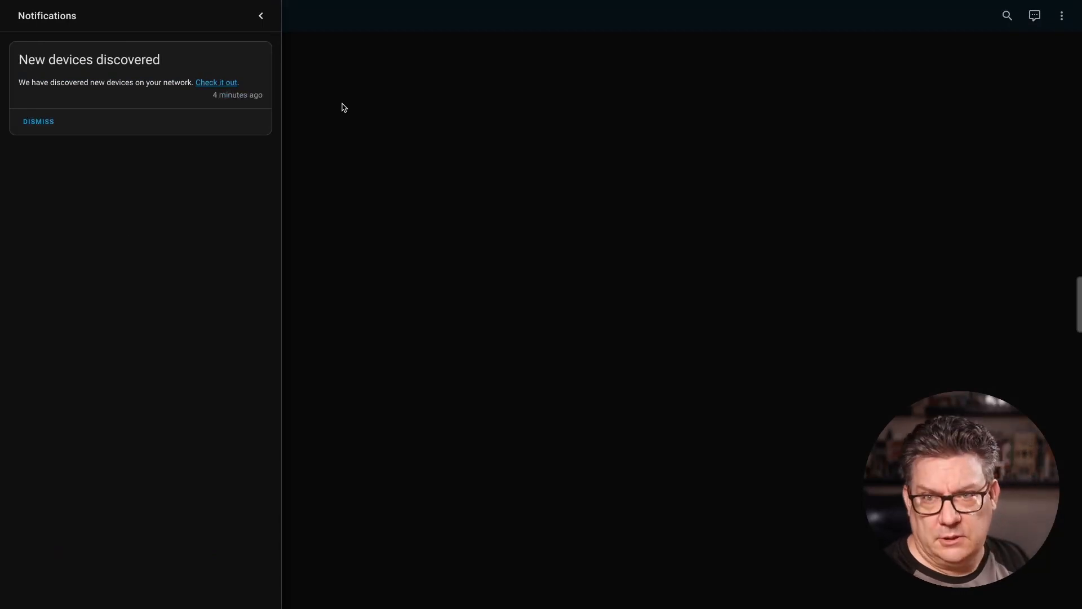
pyautogui.click(49, 123)
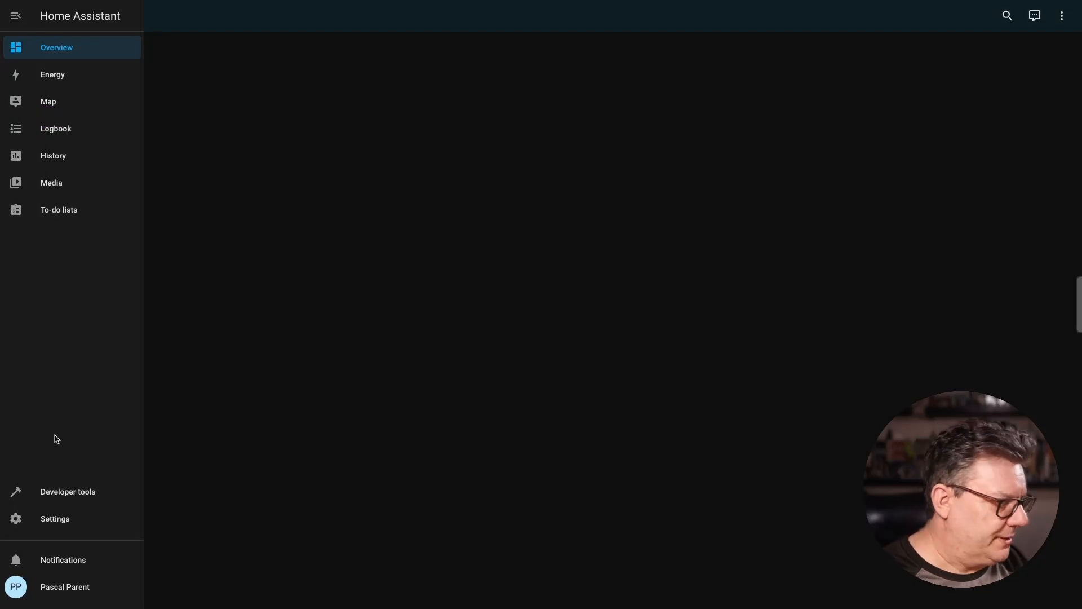
pyautogui.click(58, 520)
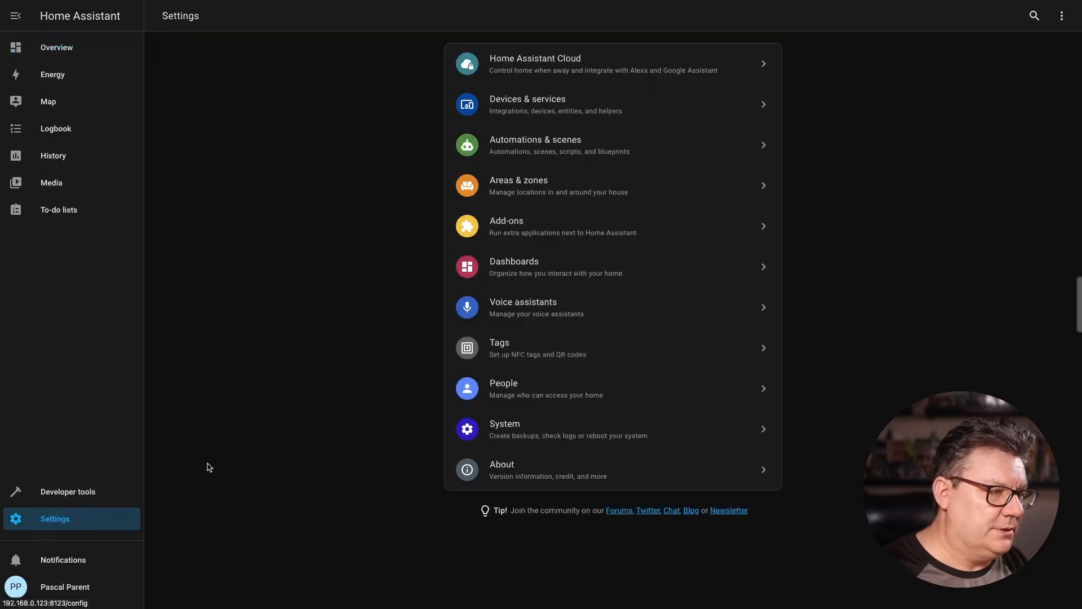
# In Devices & services, ignore the discovered Asimov, Bedroom Apple TV and ESPHome devices.
pyautogui.click(508, 111)
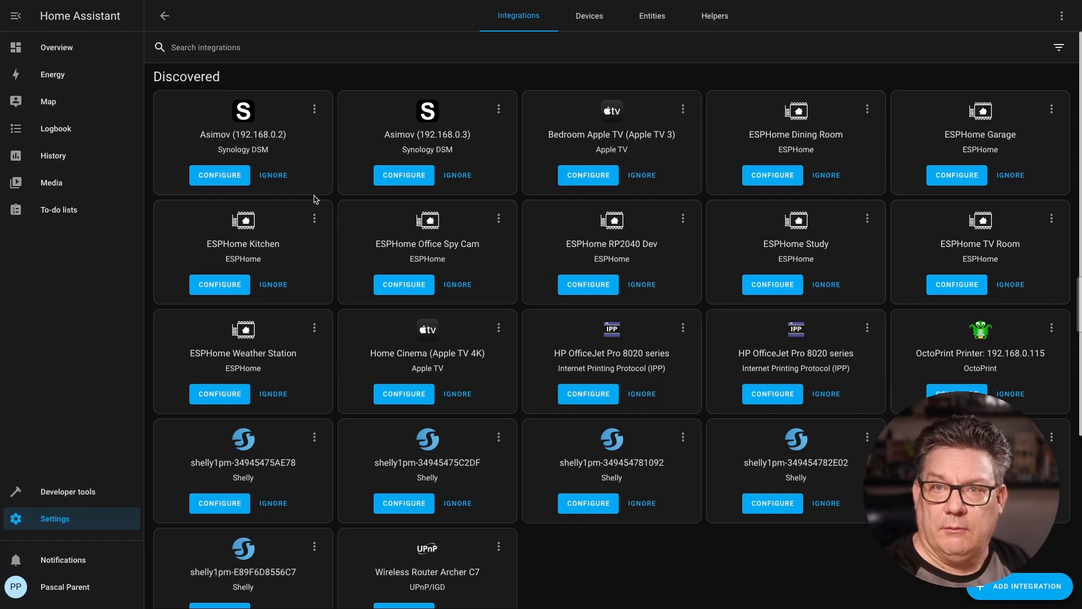
pyautogui.click(275, 174)
pyautogui.click(667, 345)
pyautogui.click(274, 175)
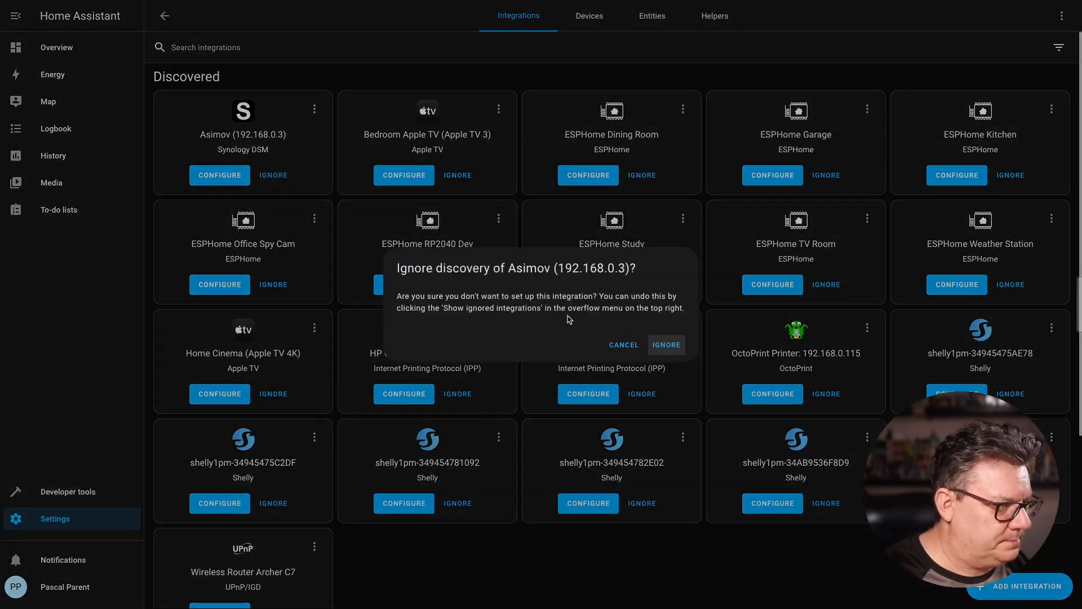
pyautogui.click(666, 345)
pyautogui.click(274, 175)
pyautogui.click(667, 345)
pyautogui.click(273, 175)
pyautogui.click(667, 345)
pyautogui.click(273, 176)
pyautogui.click(666, 344)
pyautogui.click(274, 176)
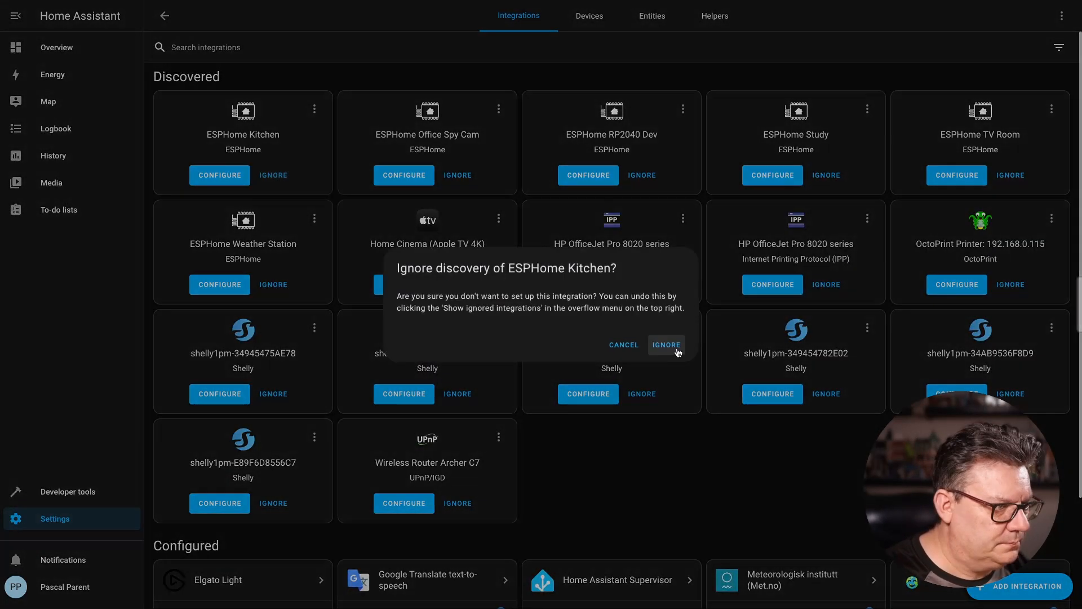
pyautogui.click(667, 345)
pyautogui.click(274, 176)
pyautogui.click(667, 344)
pyautogui.click(274, 175)
pyautogui.click(666, 345)
pyautogui.click(273, 175)
pyautogui.click(667, 345)
pyautogui.click(273, 176)
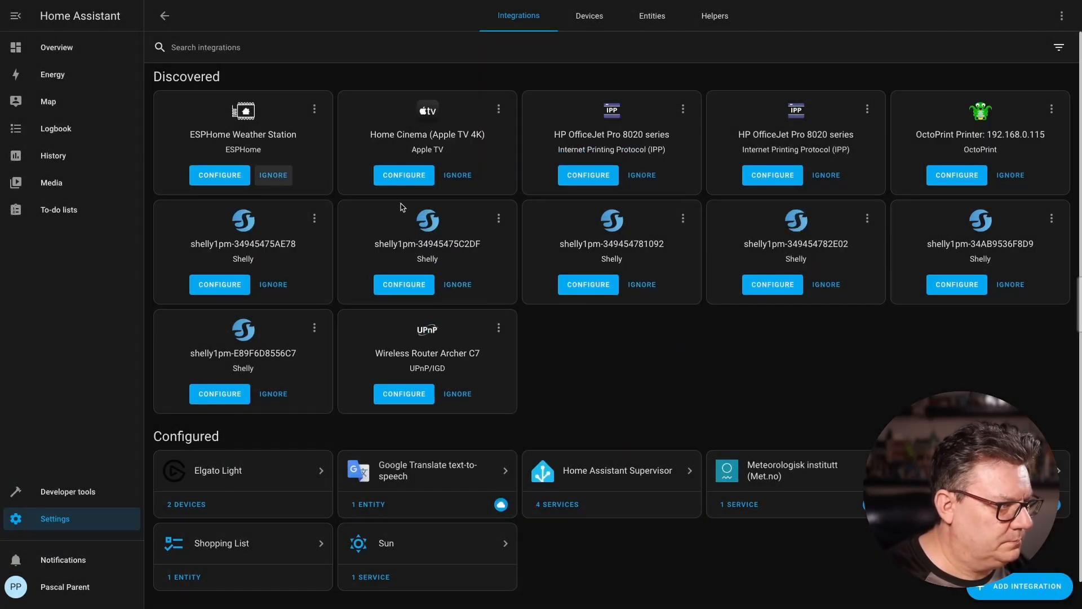
# Ignore the remaining discoveries: Weather Station, Home Cinema Apple TV, HP OfficeJets, OctoPrint, Shellys, Archer C7 router.
pyautogui.click(666, 345)
pyautogui.click(273, 175)
pyautogui.click(666, 345)
pyautogui.click(274, 176)
pyautogui.click(666, 345)
pyautogui.click(274, 176)
pyautogui.click(667, 345)
pyautogui.click(273, 176)
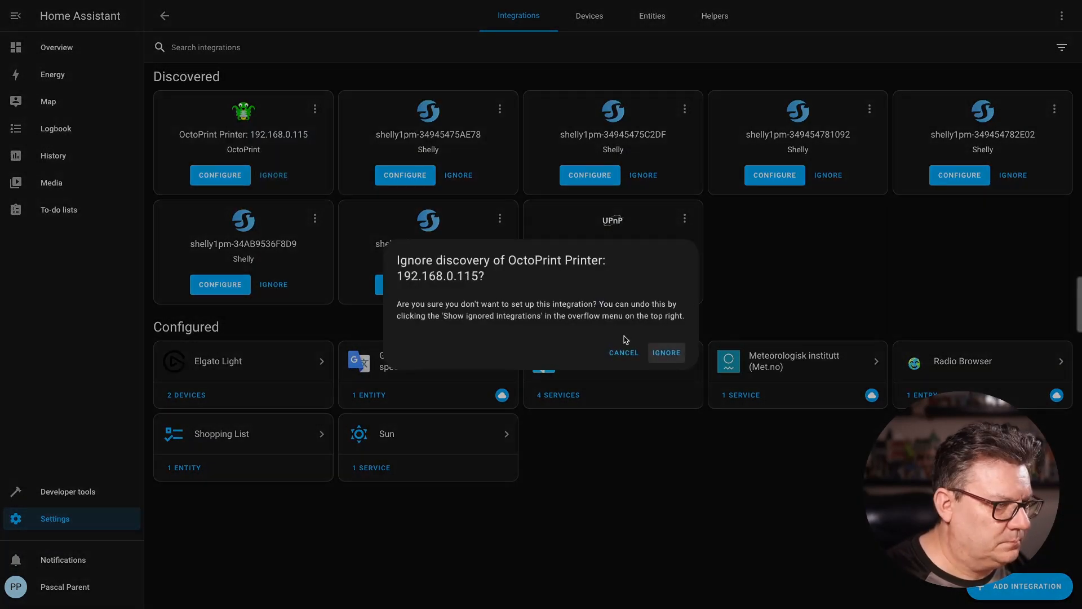
pyautogui.click(667, 353)
pyautogui.click(274, 175)
pyautogui.click(667, 345)
pyautogui.click(273, 175)
pyautogui.click(667, 345)
pyautogui.click(274, 175)
pyautogui.click(667, 345)
pyautogui.click(274, 175)
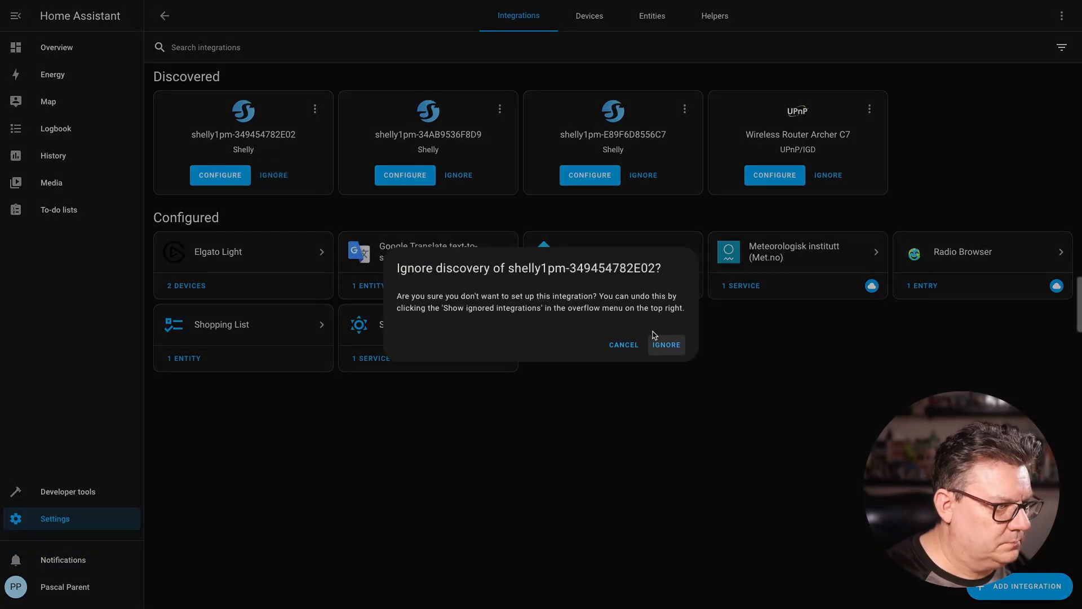
pyautogui.click(667, 345)
pyautogui.click(273, 175)
pyautogui.click(667, 345)
pyautogui.click(274, 176)
pyautogui.click(667, 345)
pyautogui.click(273, 175)
pyautogui.click(667, 345)
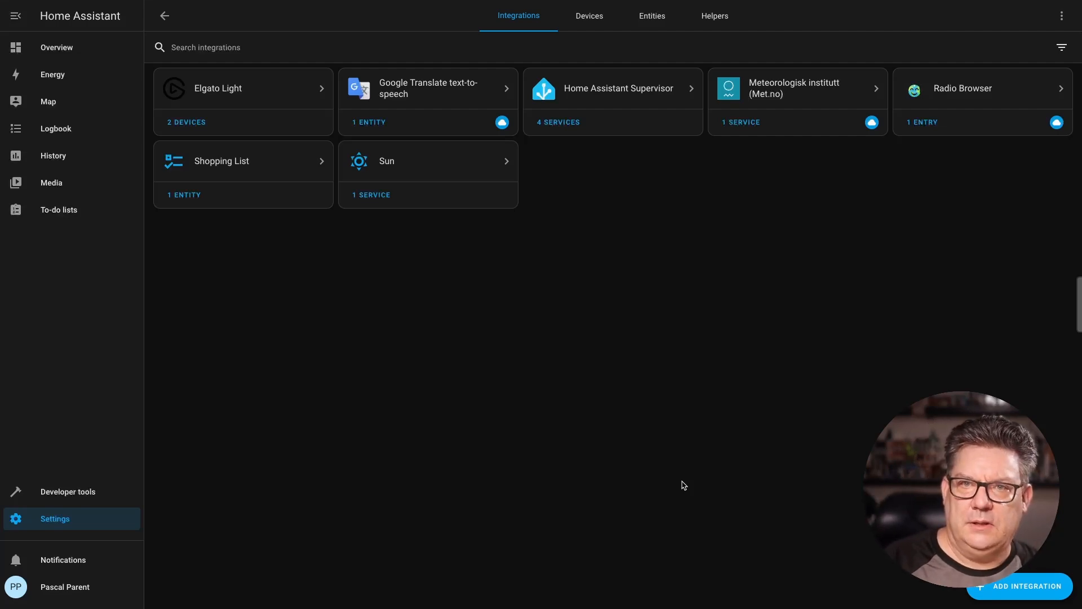
# Delete both Elgato Light devices, CN12I1A02473 and CN12I1A04777.
pyautogui.click(299, 82)
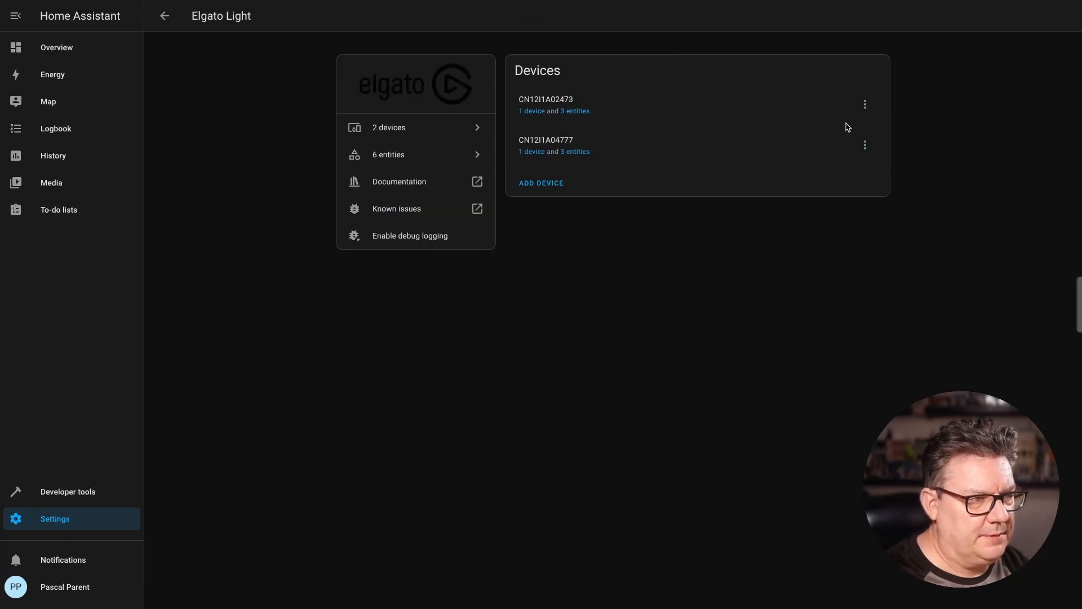
pyautogui.click(863, 101)
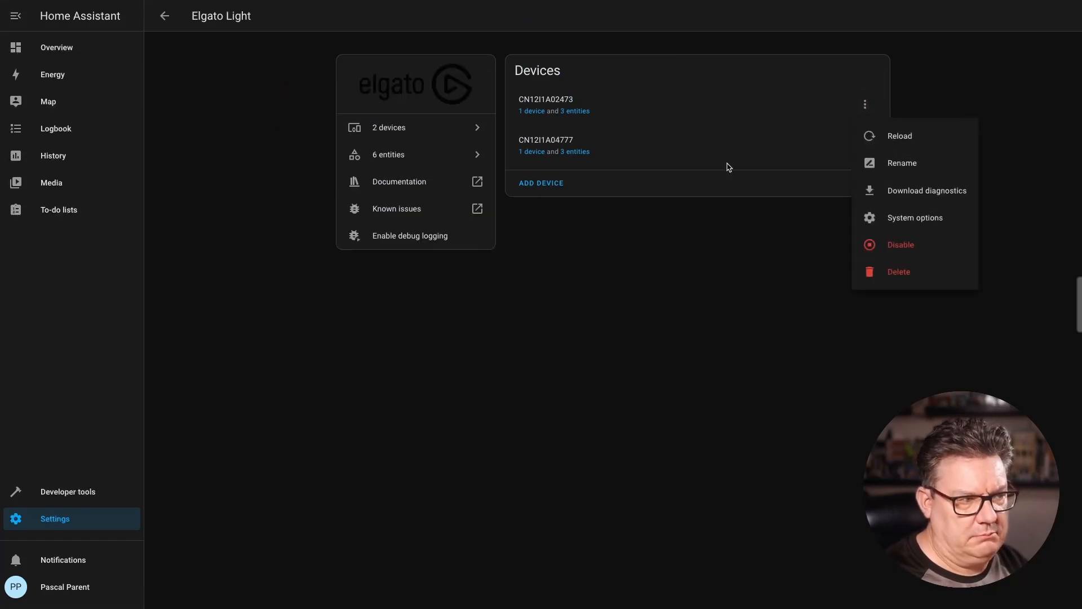
pyautogui.click(916, 273)
pyautogui.click(618, 340)
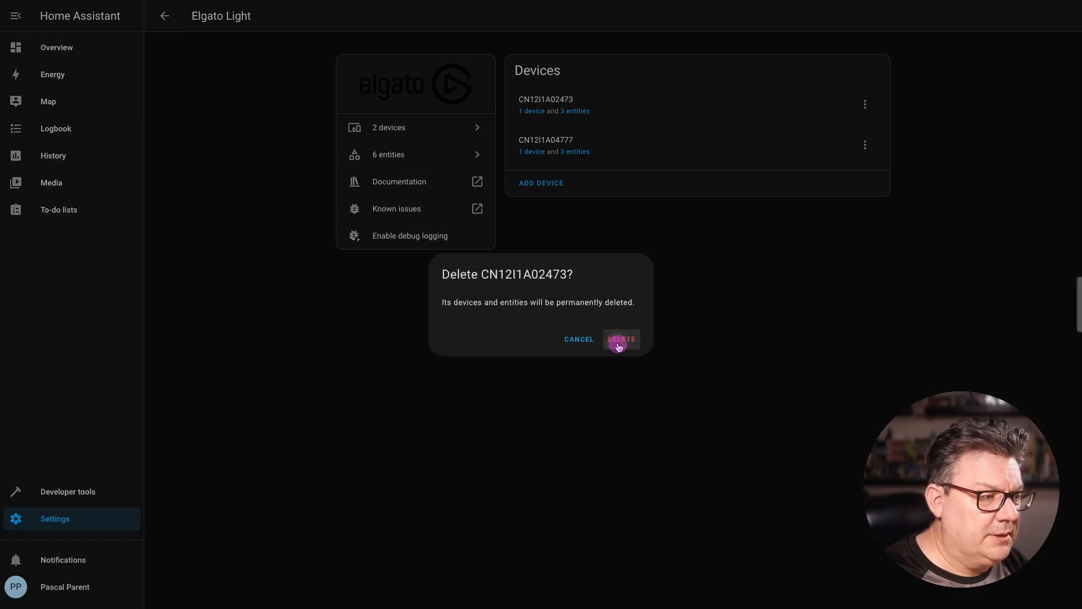
pyautogui.click(864, 104)
pyautogui.click(916, 273)
pyautogui.click(623, 340)
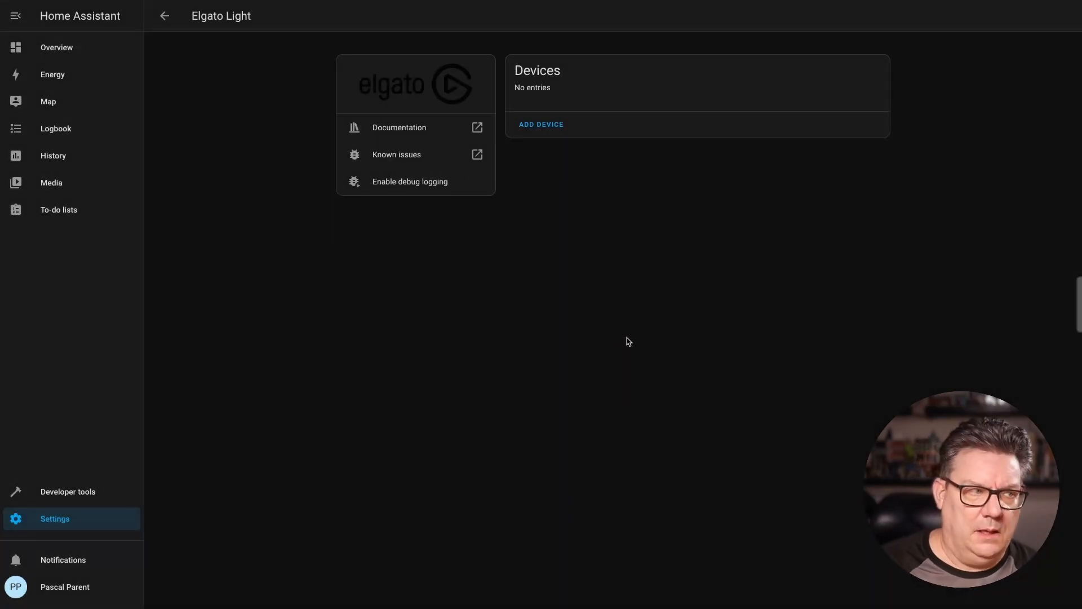
# Delete the Google Translate text-to-speech integration entry.
pyautogui.click(59, 519)
pyautogui.click(555, 105)
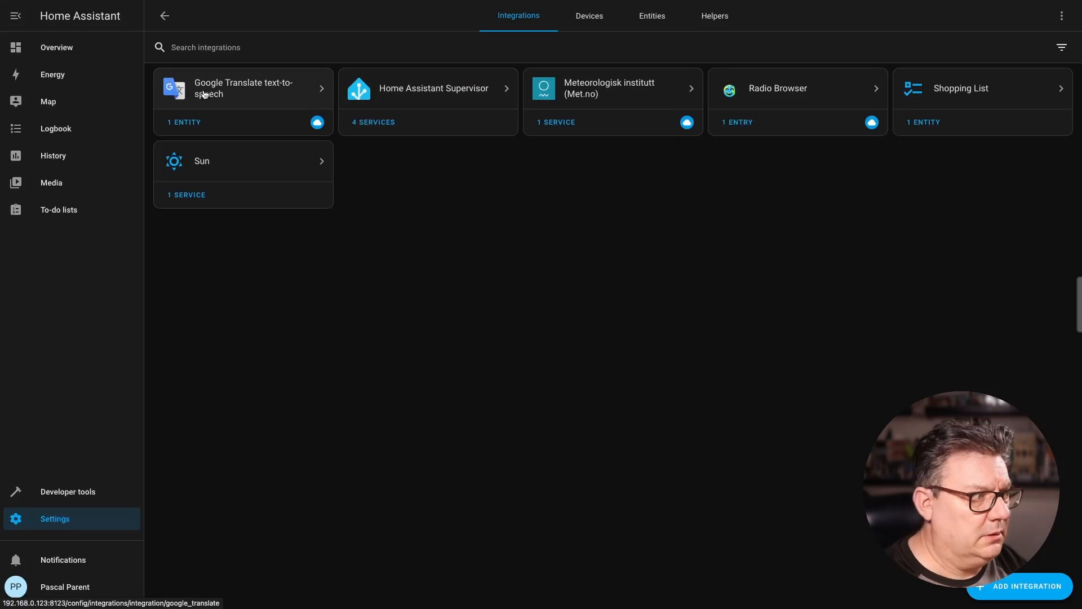
pyautogui.click(192, 122)
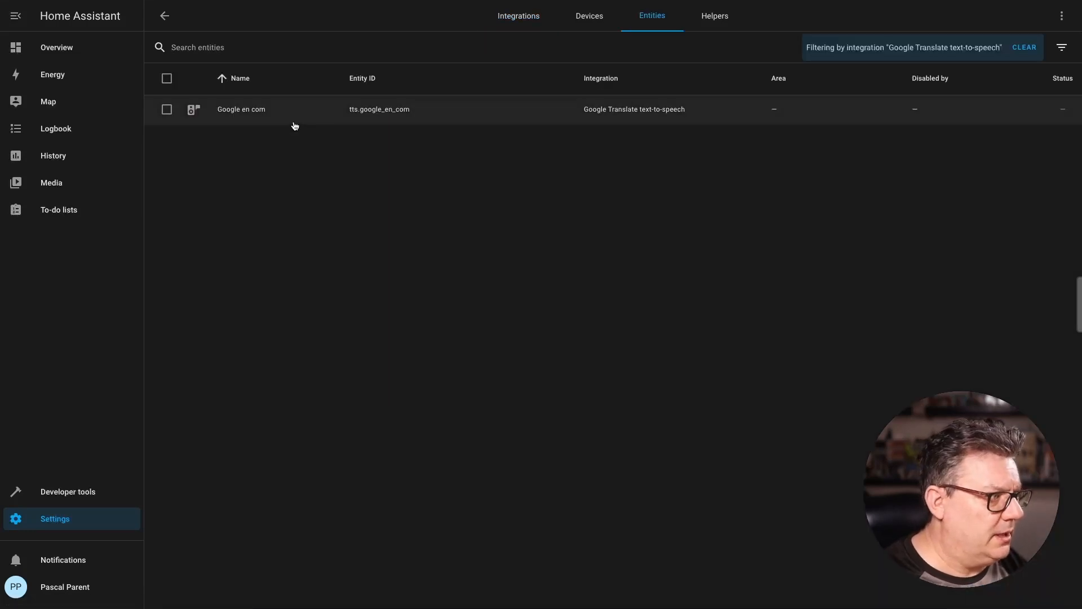
pyautogui.click(224, 109)
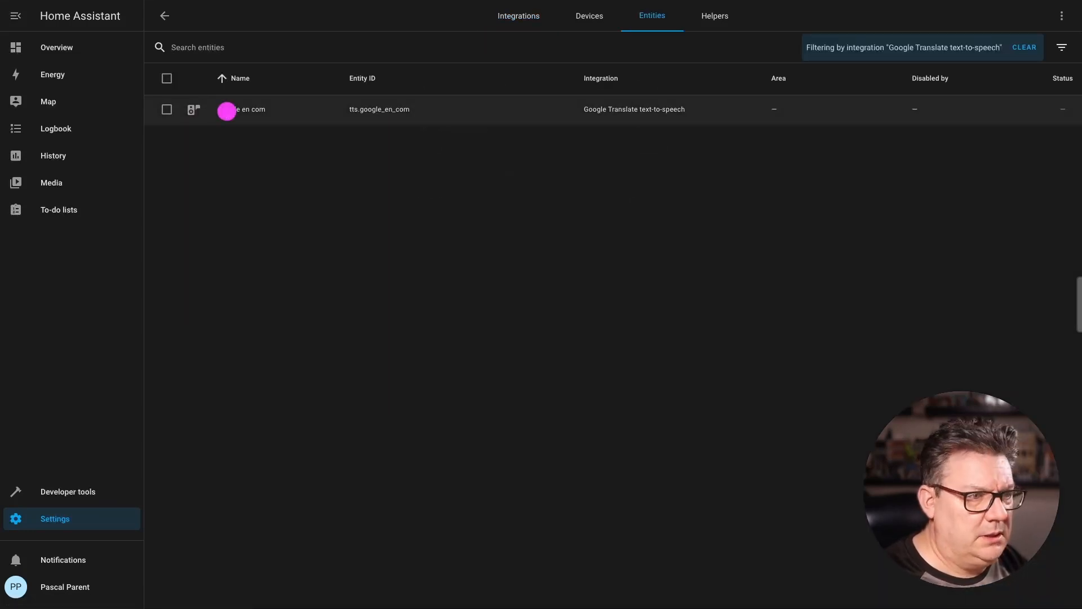
pyautogui.click(684, 43)
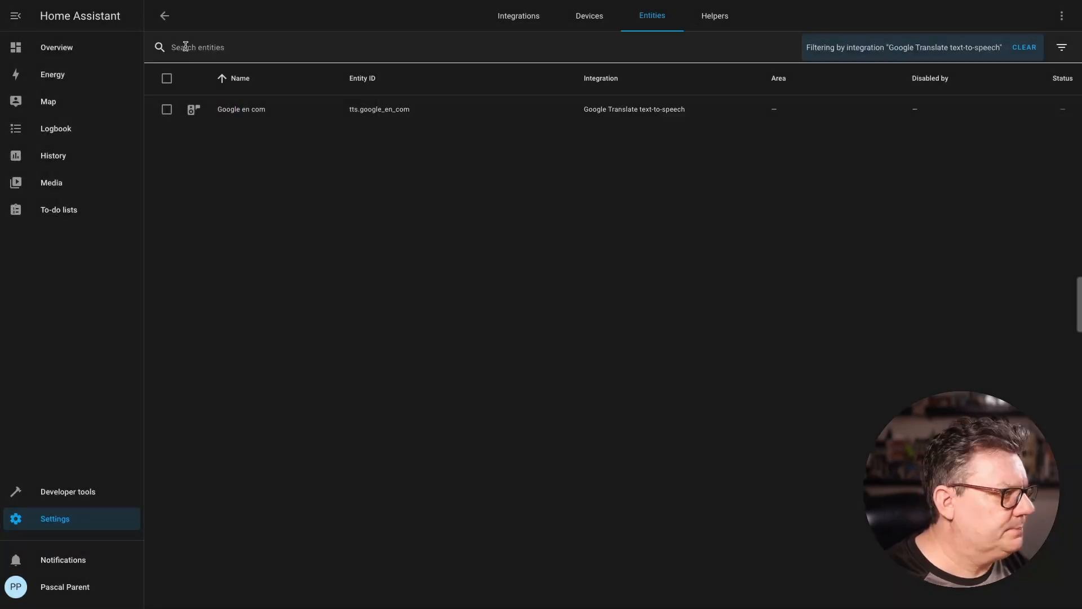
pyautogui.click(167, 20)
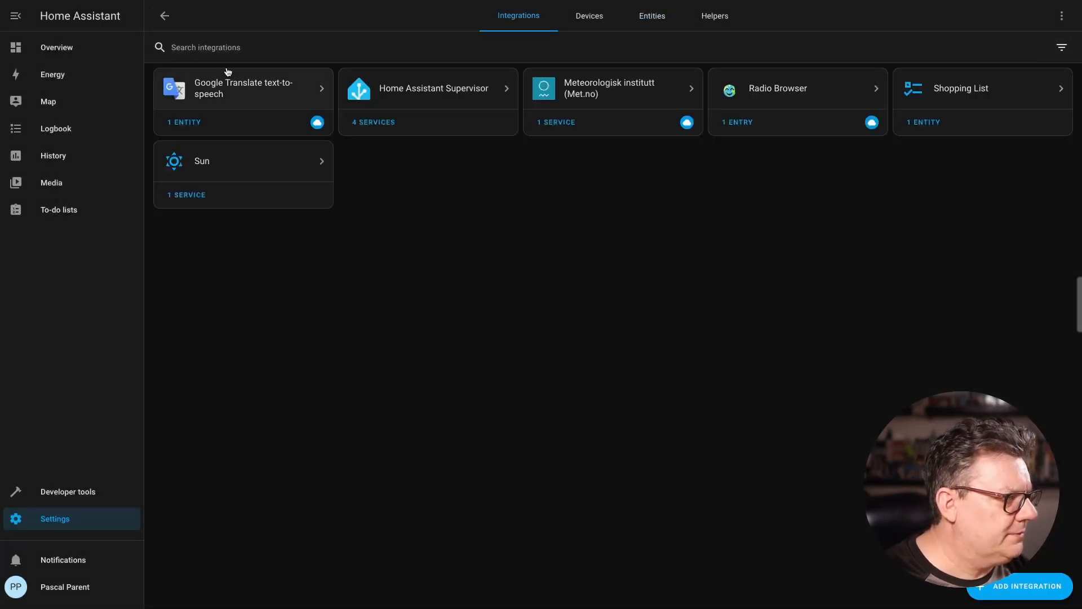
pyautogui.click(243, 82)
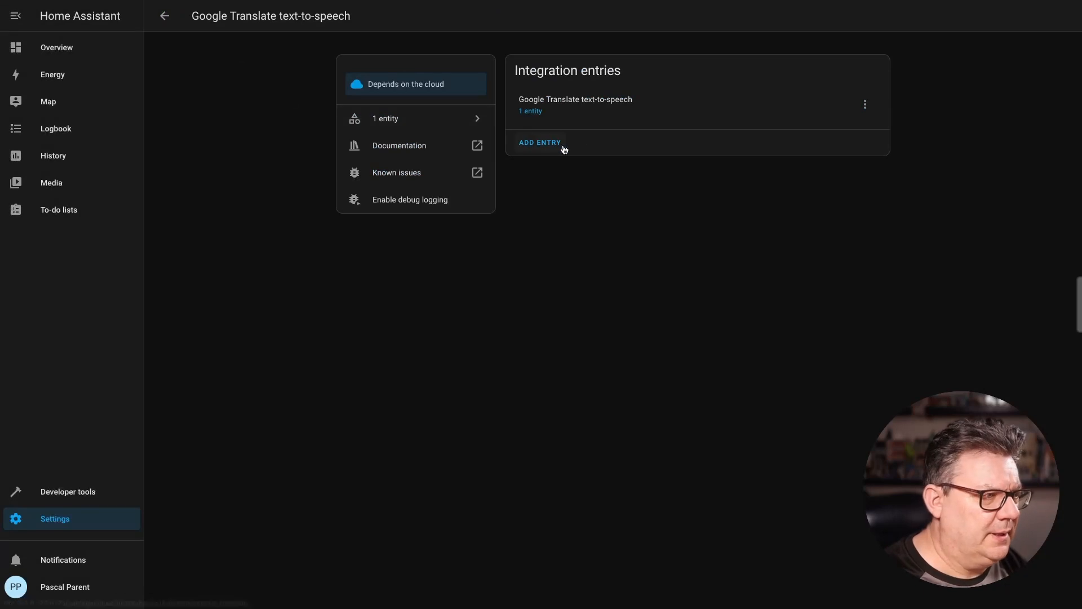
pyautogui.click(865, 105)
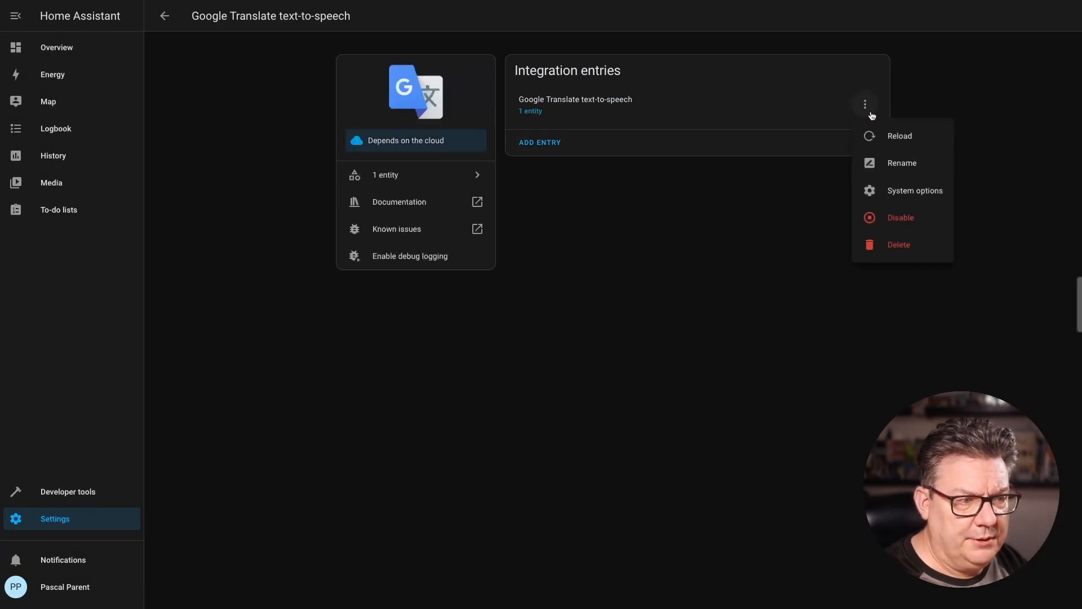
pyautogui.click(919, 246)
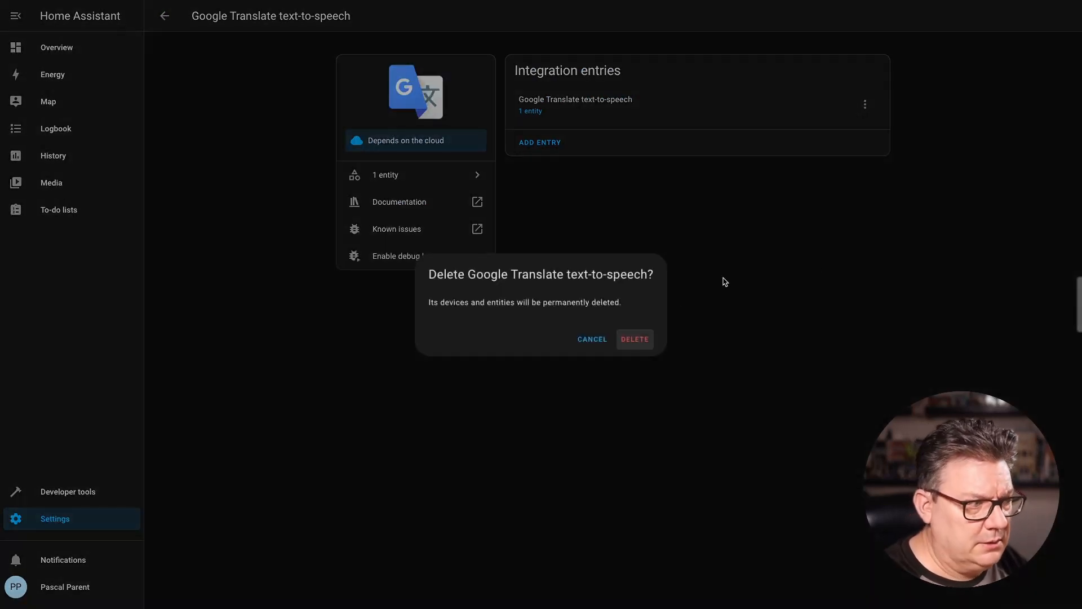
pyautogui.click(637, 341)
pyautogui.click(170, 16)
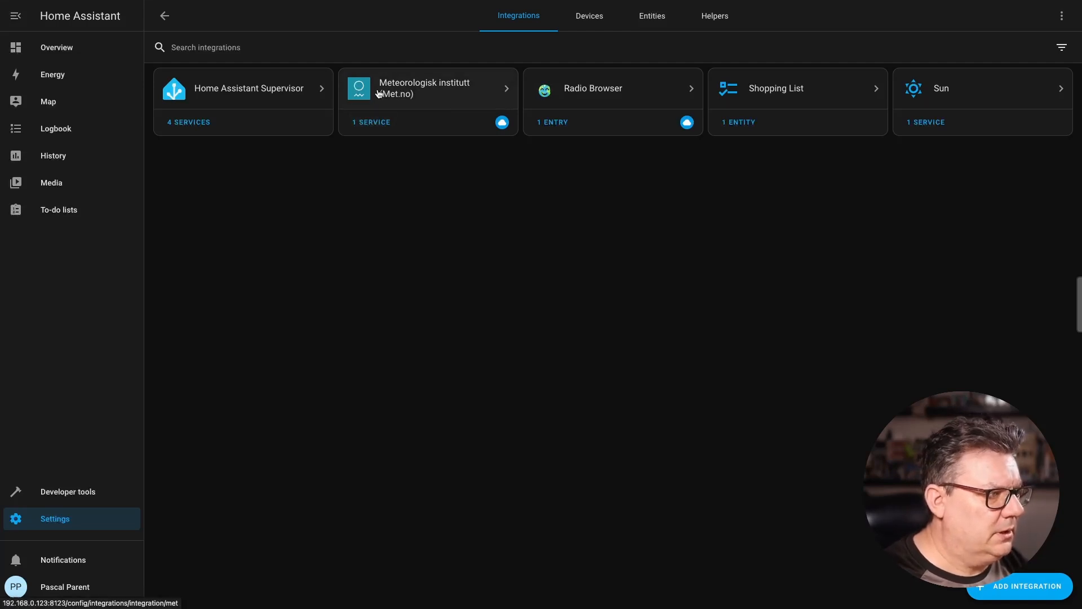
# Delete the Met.no Home weather entry, leaving four configured integrations.
pyautogui.click(449, 96)
pyautogui.click(541, 143)
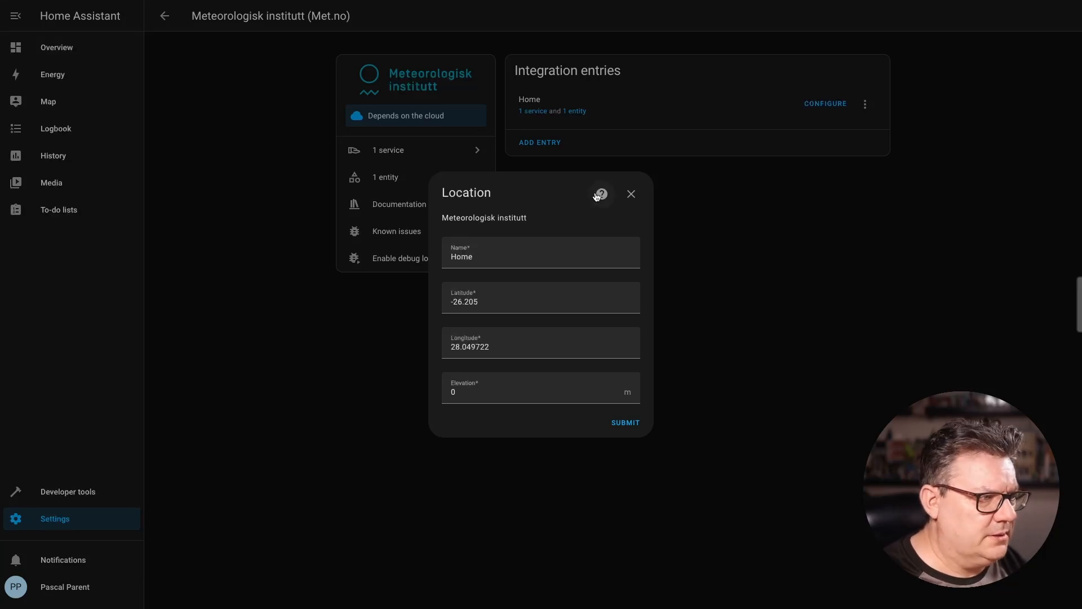
pyautogui.click(629, 194)
pyautogui.click(865, 104)
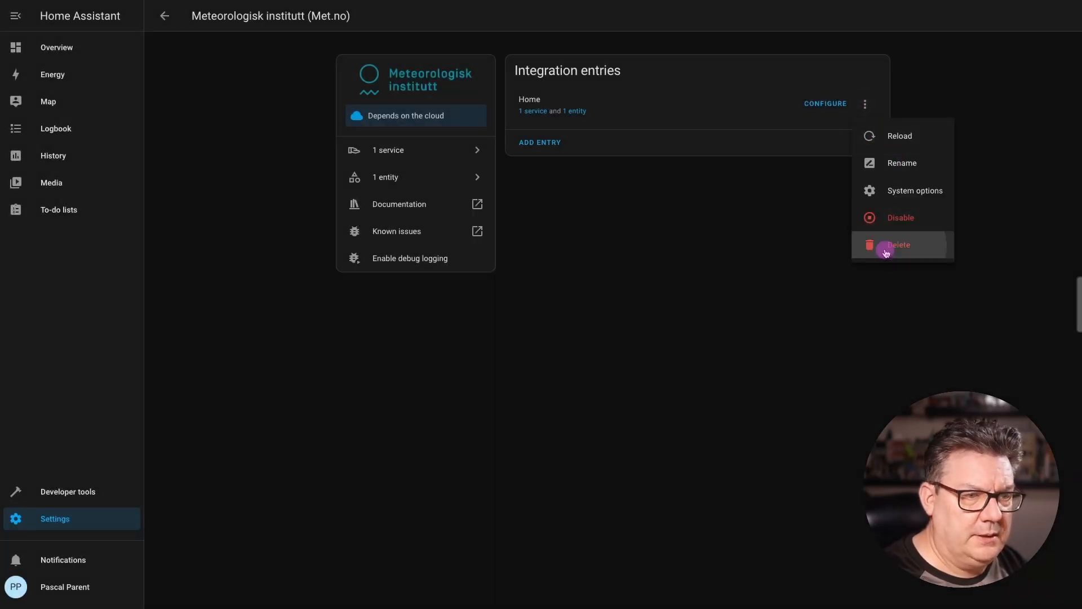
pyautogui.click(896, 245)
pyautogui.click(628, 340)
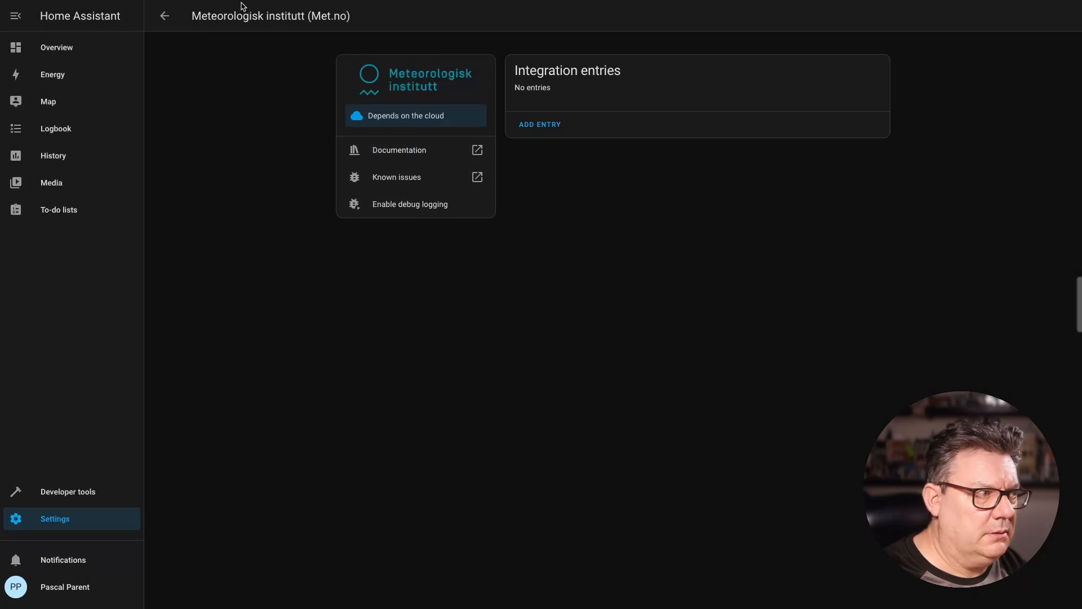
pyautogui.click(164, 16)
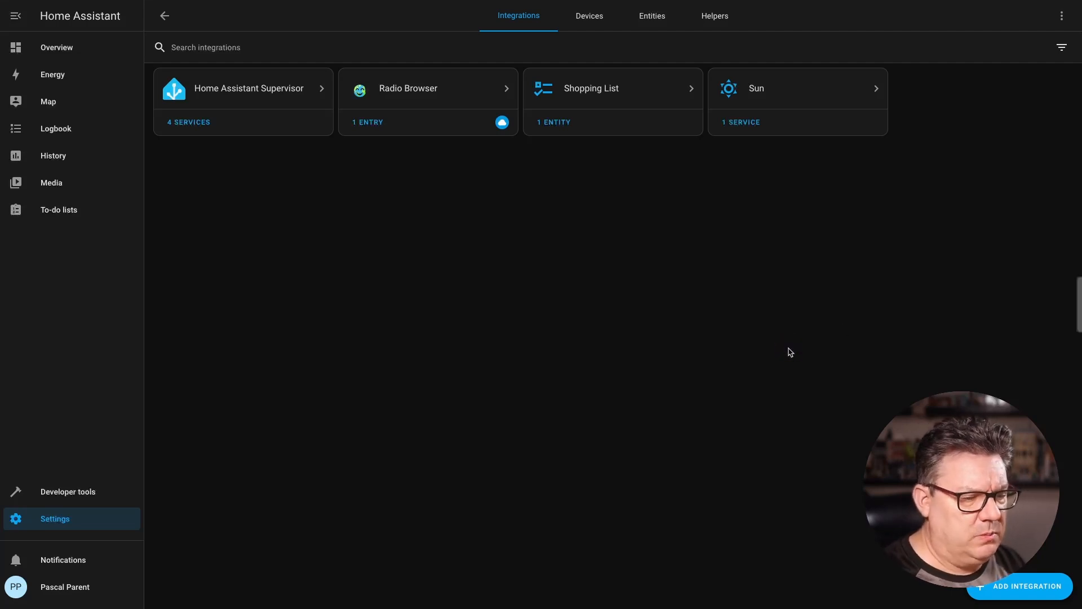
# Briefly show the ignored, then the disabled integrations via the filter, and return to Settings.
pyautogui.click(1062, 48)
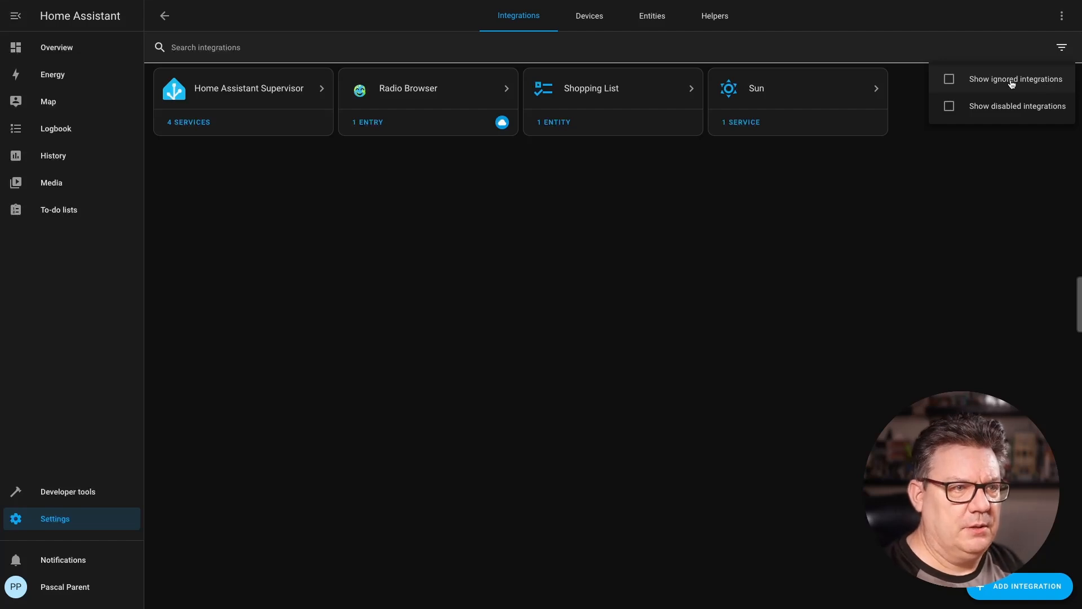
pyautogui.click(1013, 84)
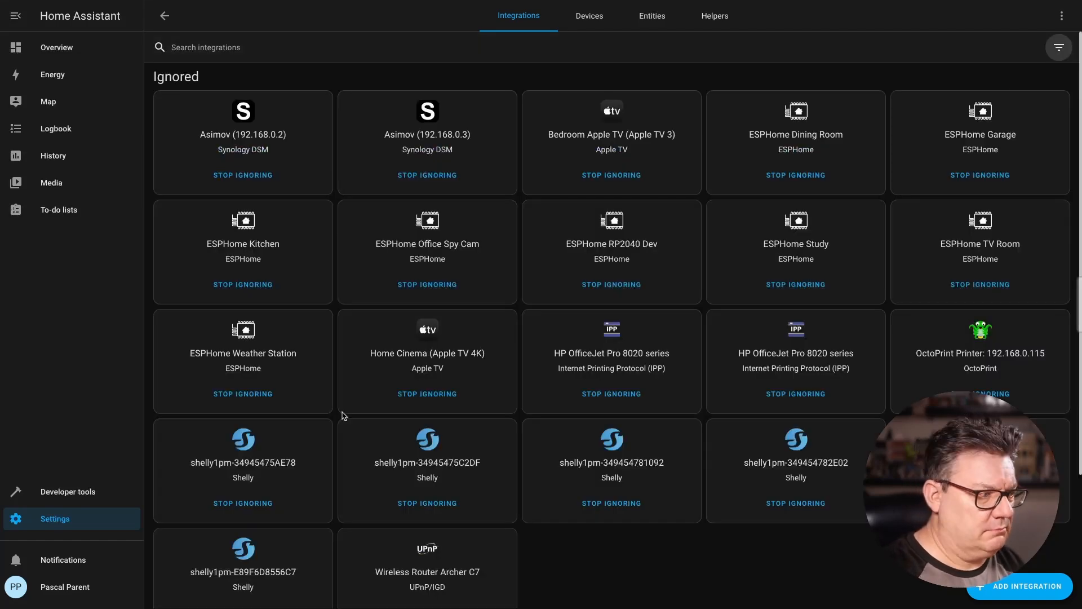
pyautogui.click(1054, 54)
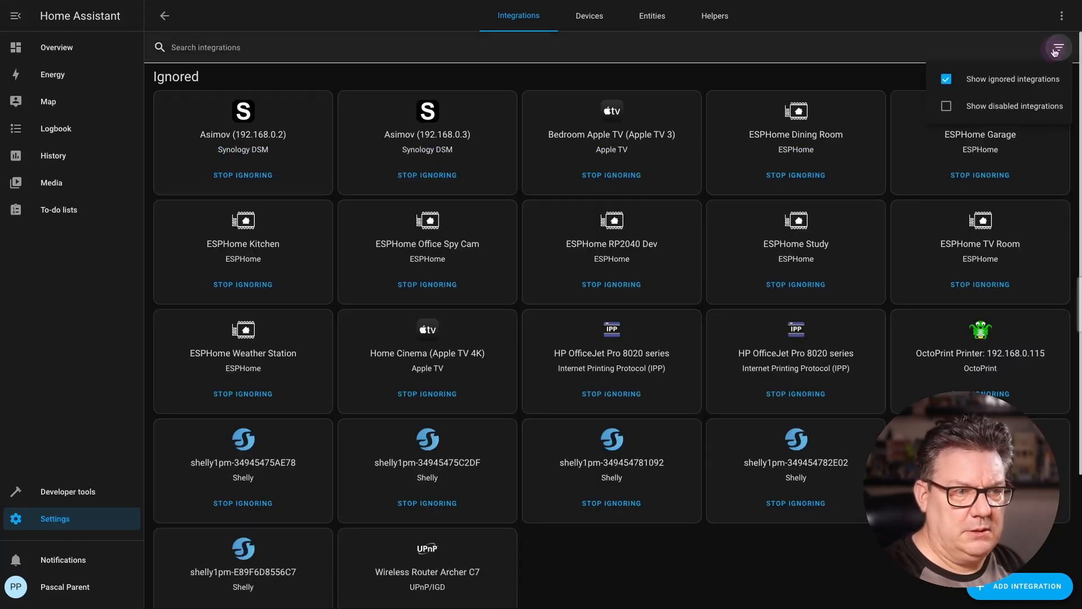
pyautogui.click(973, 88)
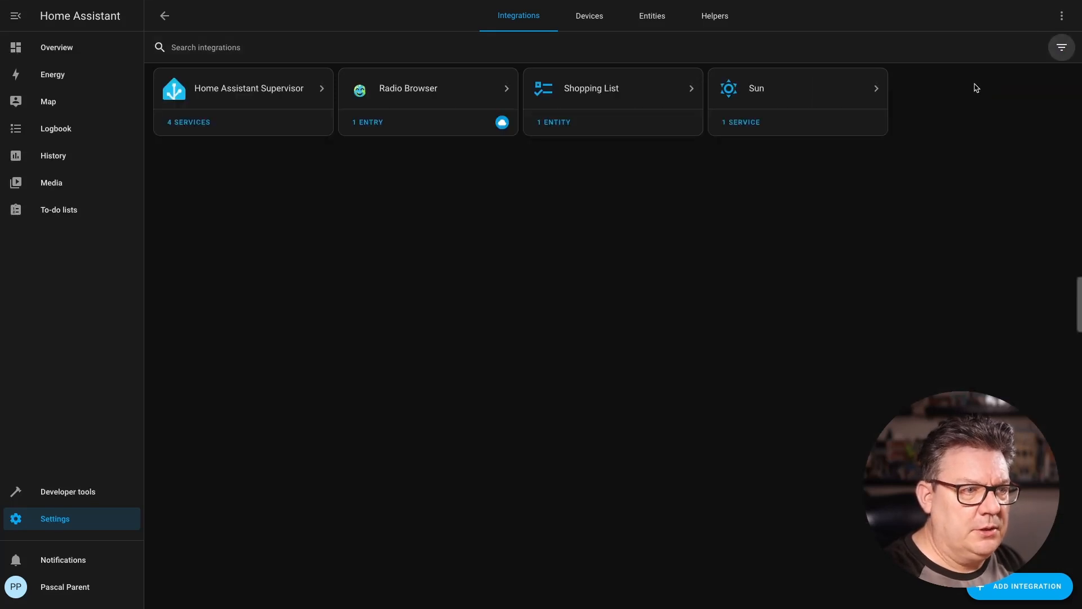
pyautogui.click(1058, 47)
pyautogui.click(1004, 109)
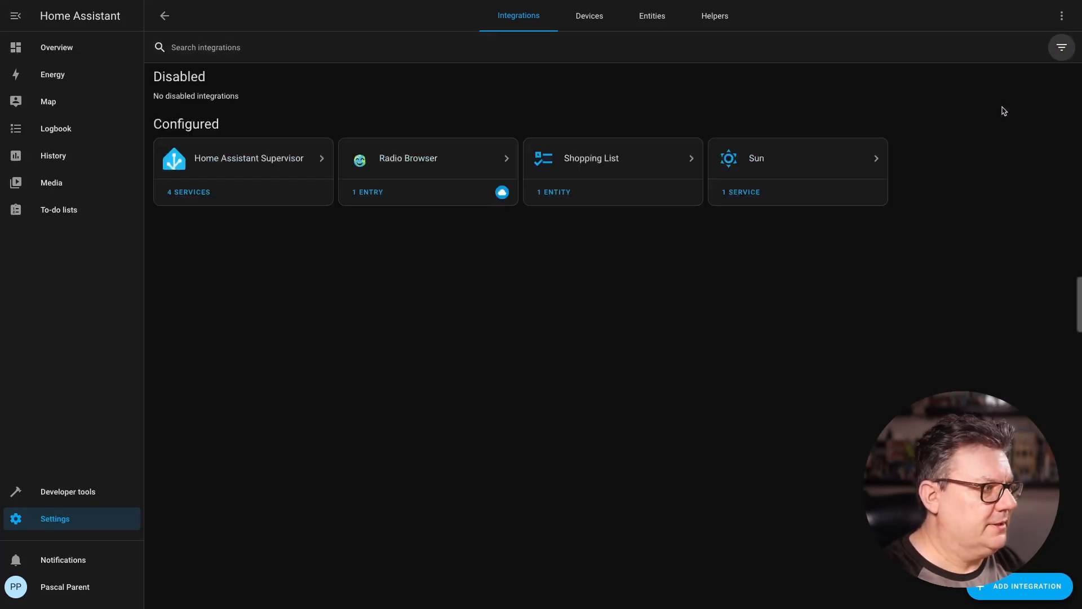
pyautogui.click(1054, 47)
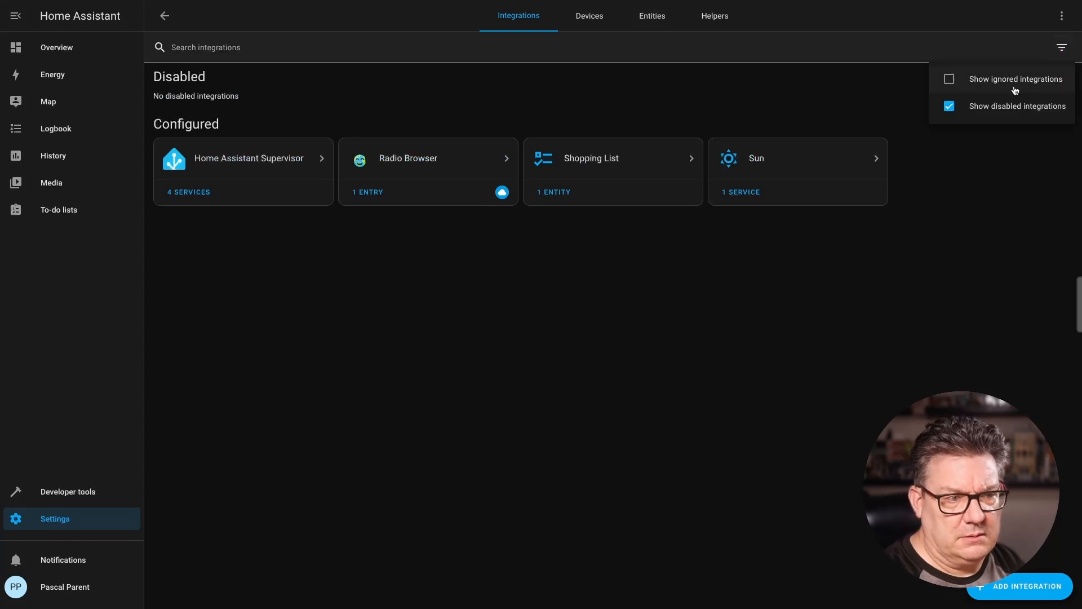
pyautogui.click(999, 107)
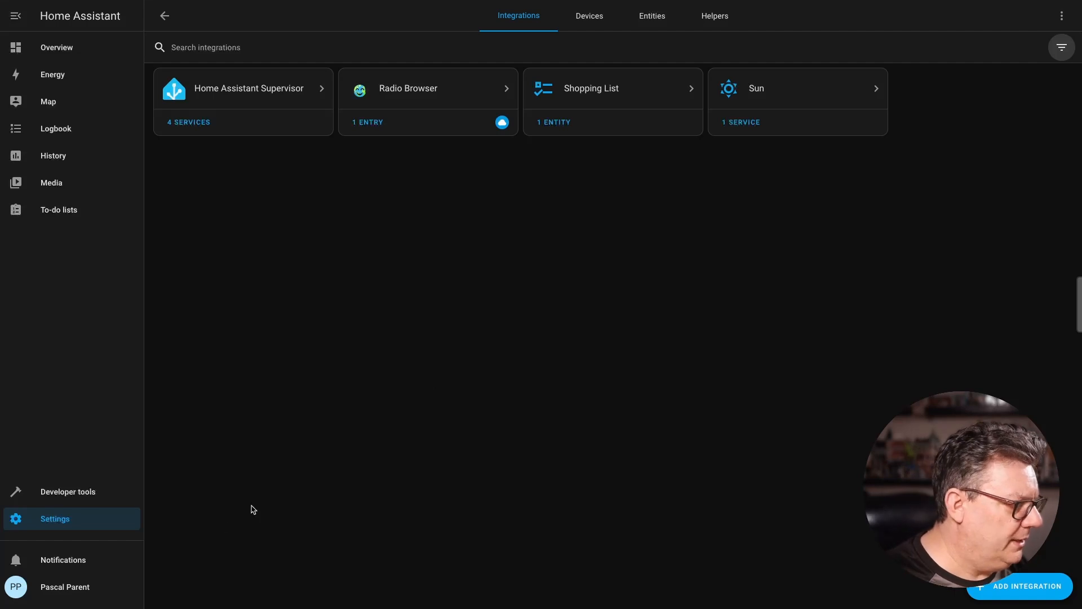
pyautogui.click(116, 529)
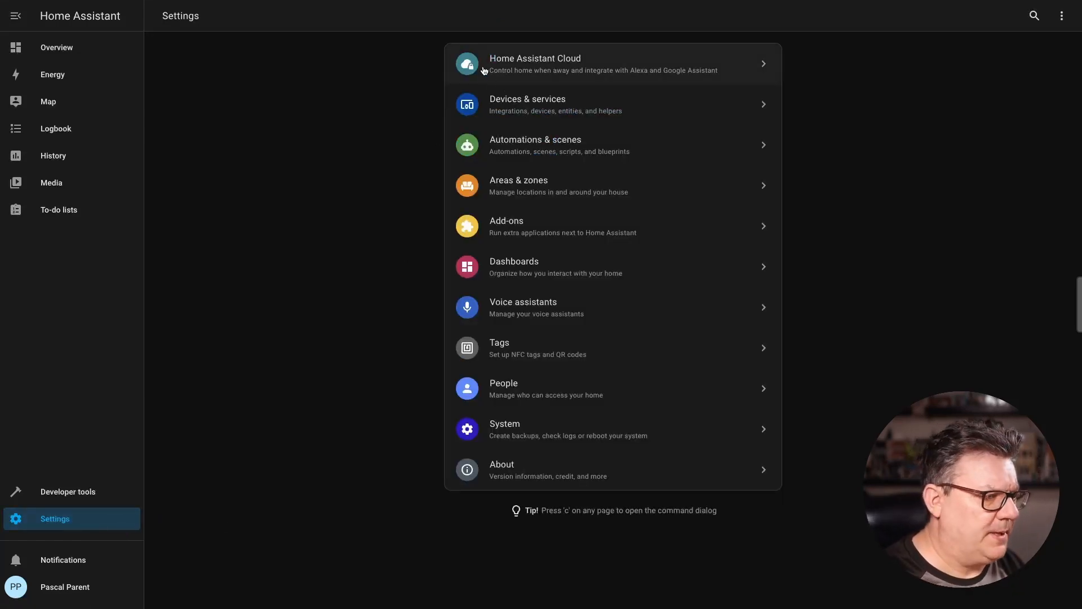
# Give the person a portrait picture cropped to cover the whole image.
pyautogui.click(500, 394)
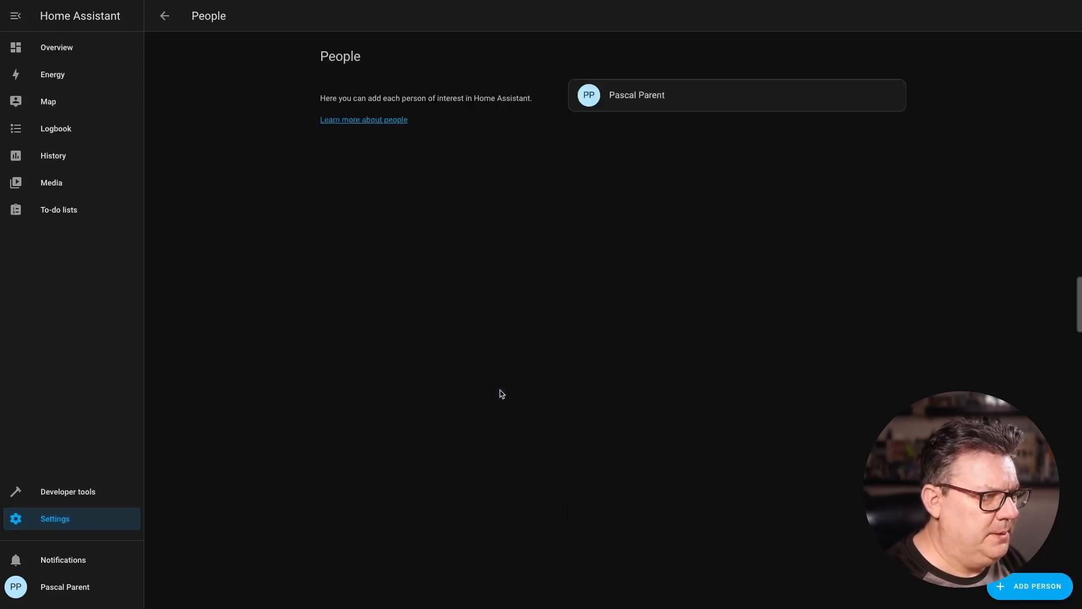
pyautogui.click(604, 100)
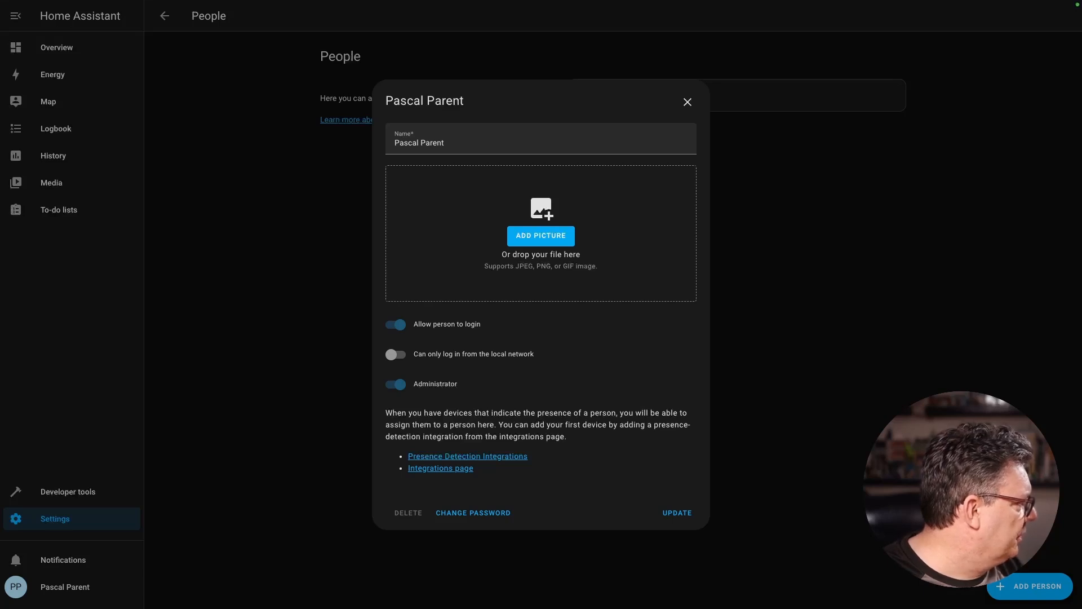
pyautogui.moveTo(267, 434); pyautogui.dragTo(464, 264)
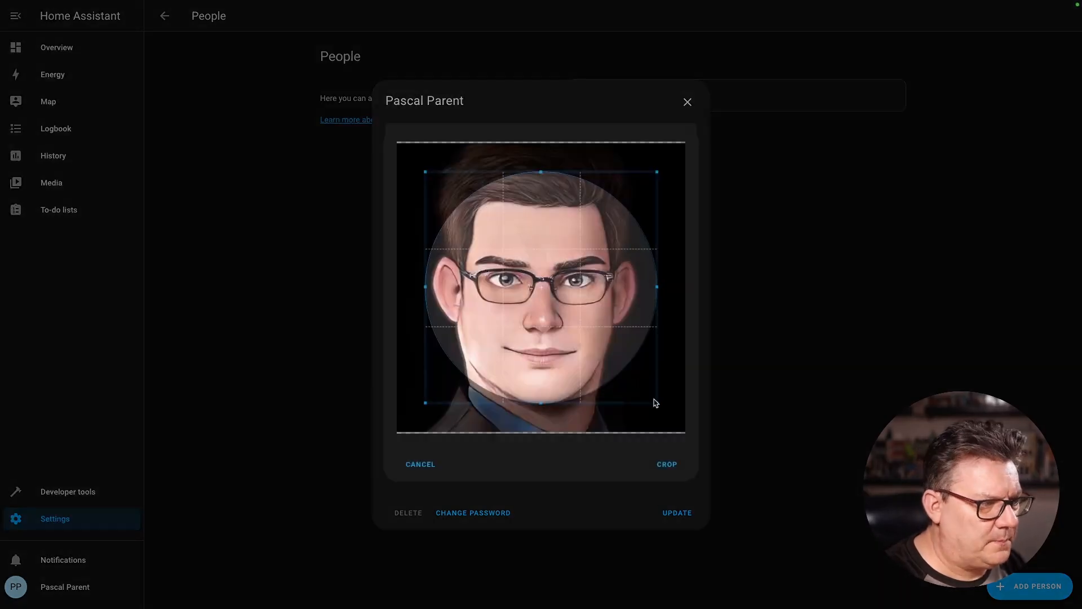
pyautogui.moveTo(657, 402); pyautogui.dragTo(719, 466)
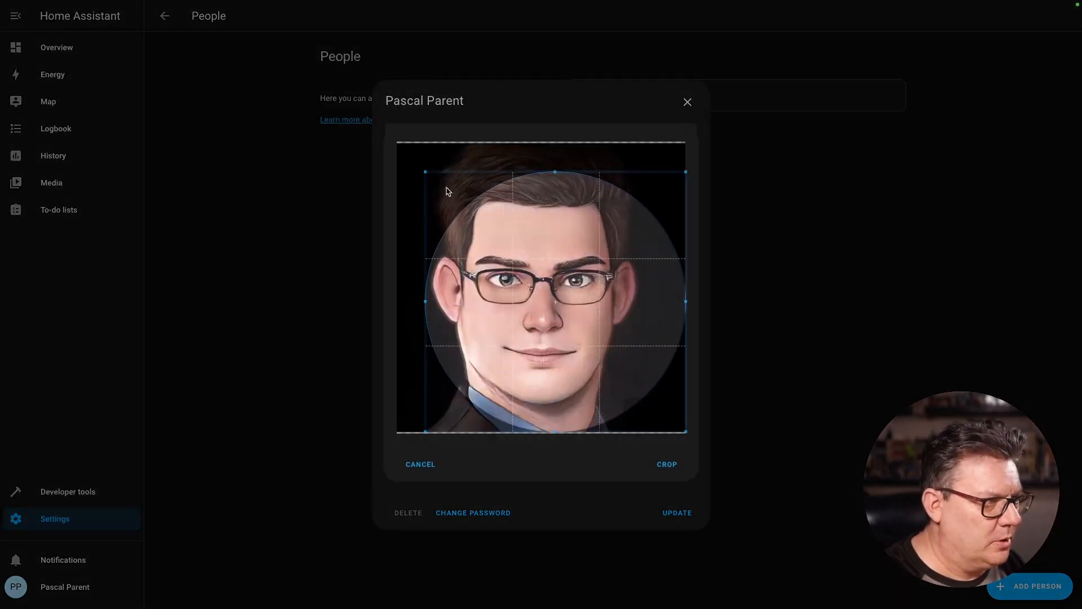
pyautogui.moveTo(425, 171); pyautogui.dragTo(327, 94)
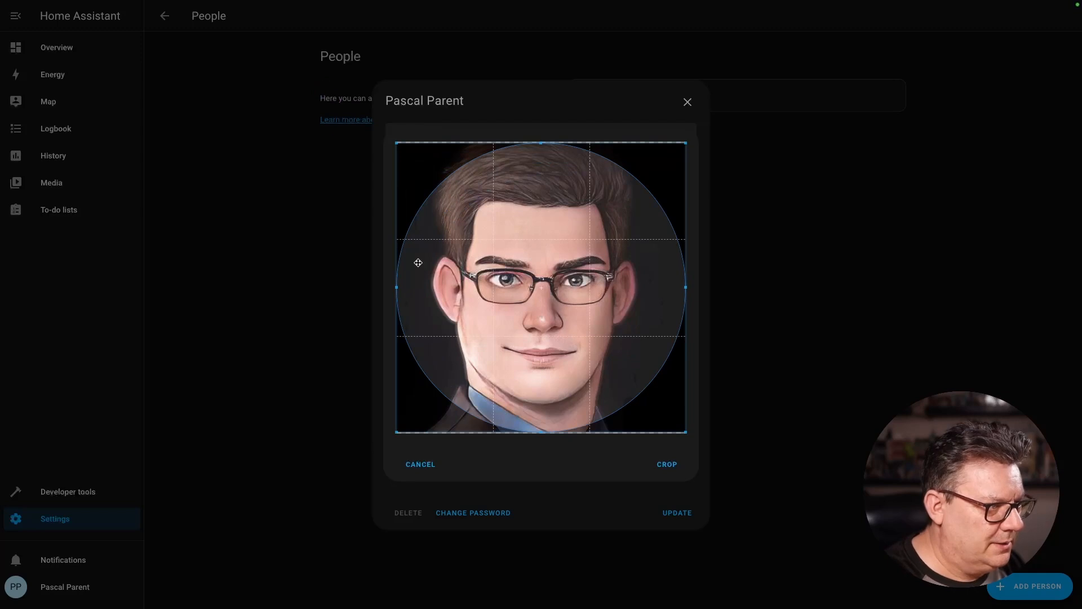
pyautogui.click(663, 465)
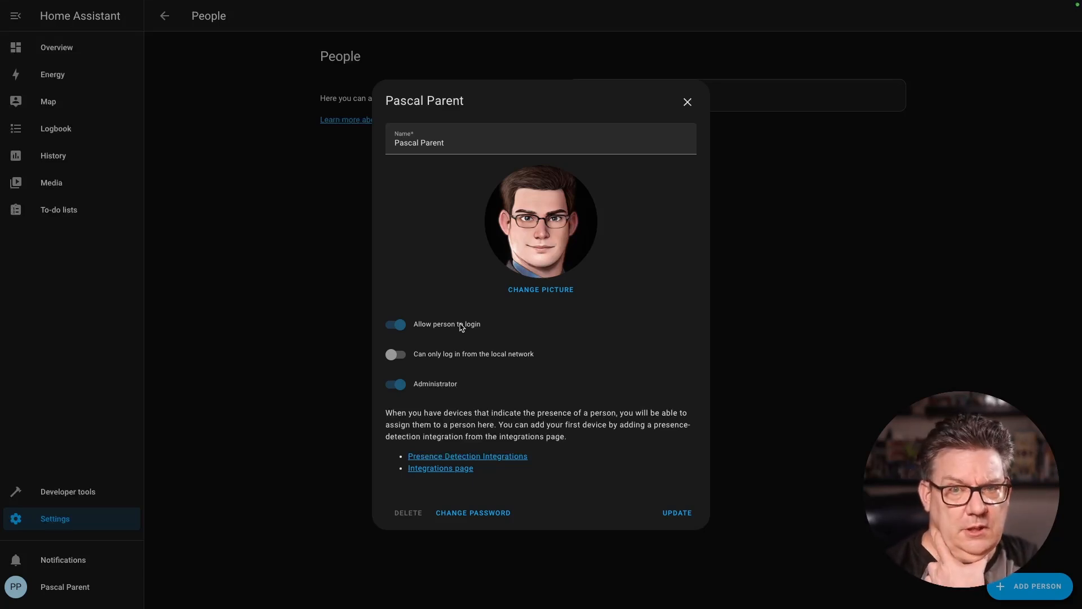
# Keep login from outside the local network allowed and save the person.
pyautogui.click(453, 355)
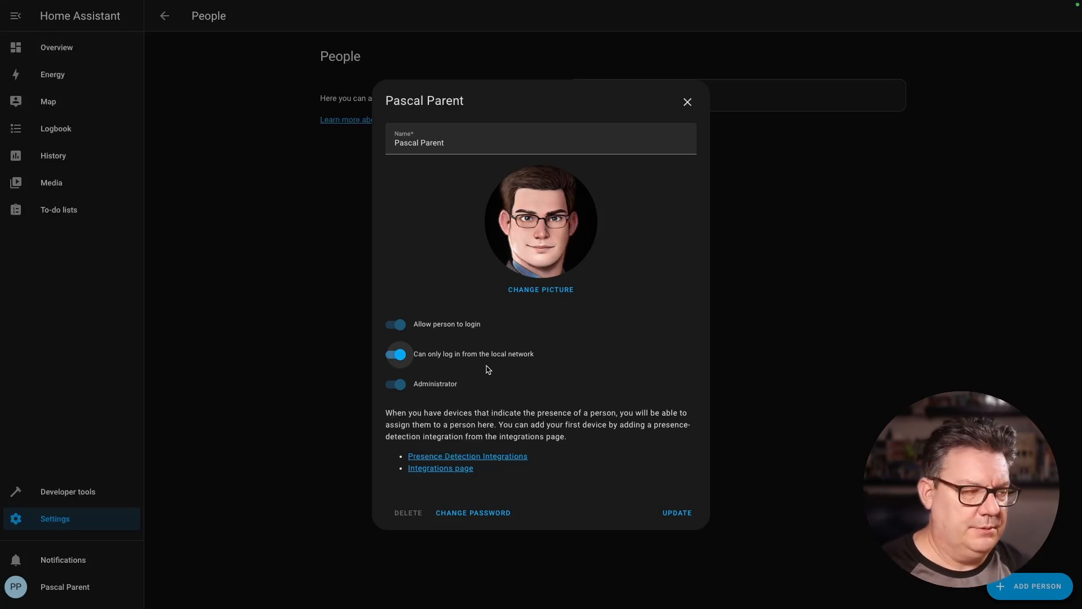
pyautogui.click(479, 355)
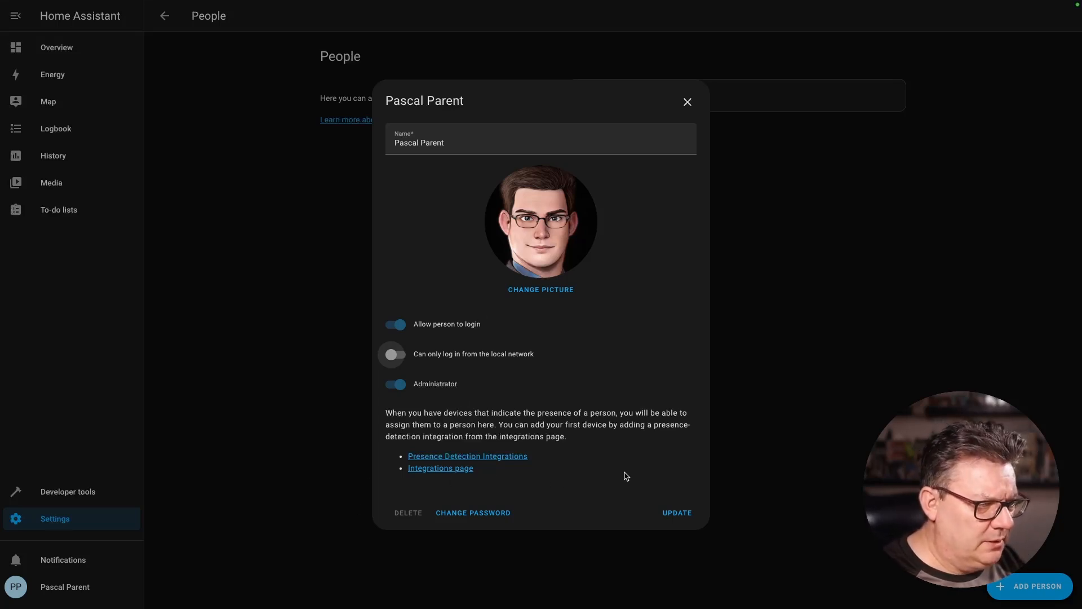
pyautogui.click(671, 511)
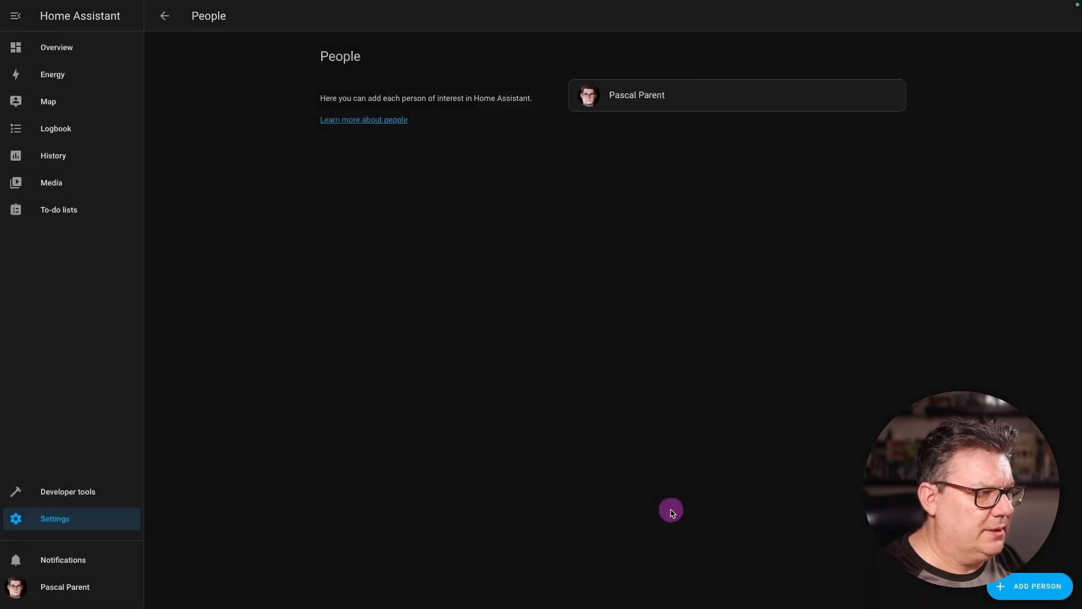
# Enter 1600 as the home elevation in General settings, save, and return to System settings.
pyautogui.click(85, 519)
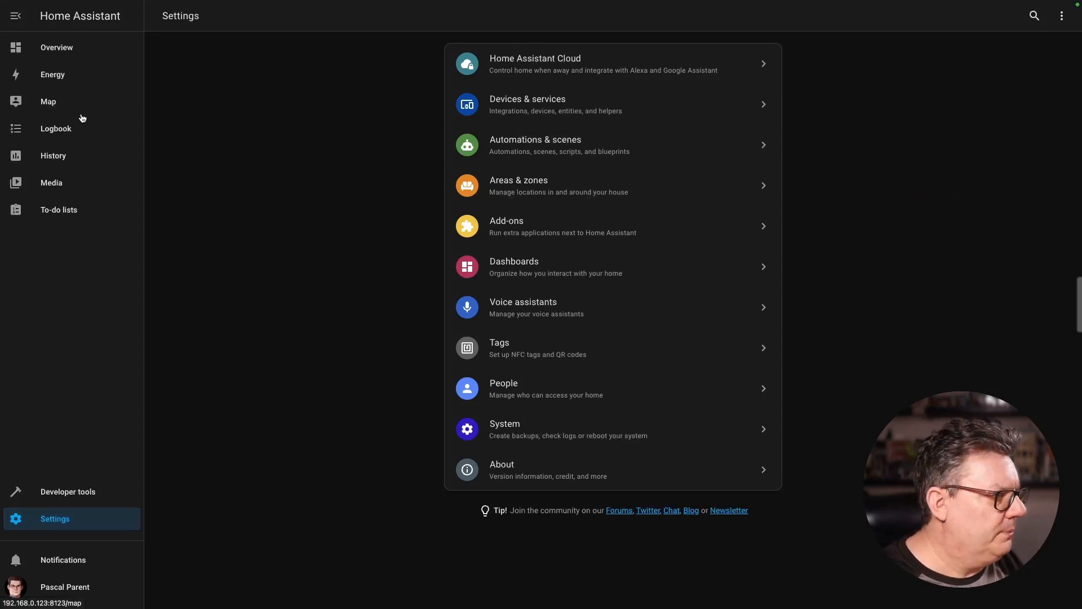
pyautogui.click(56, 518)
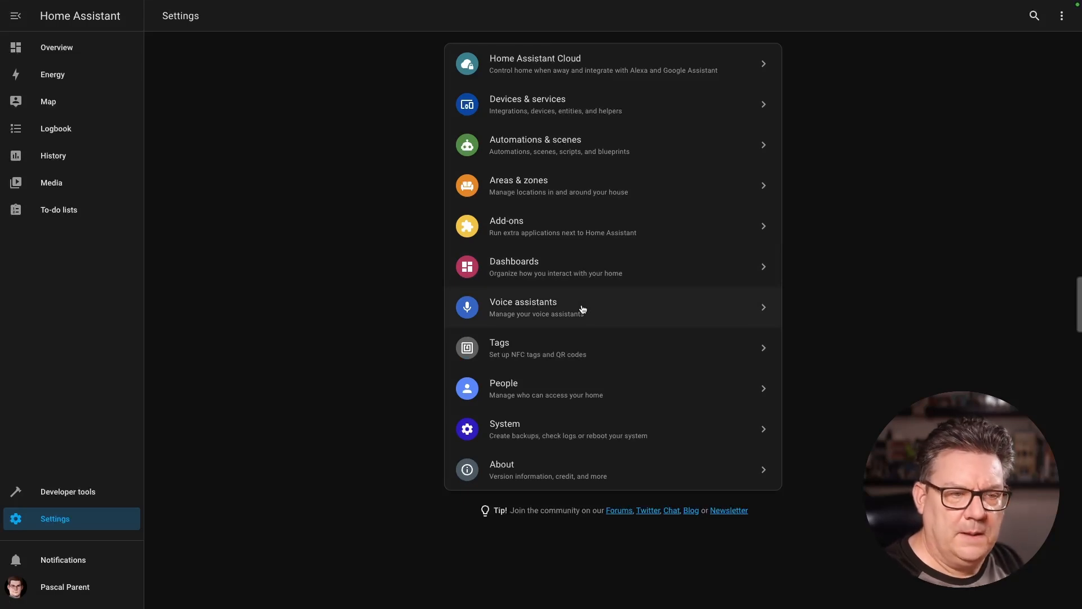
pyautogui.click(573, 426)
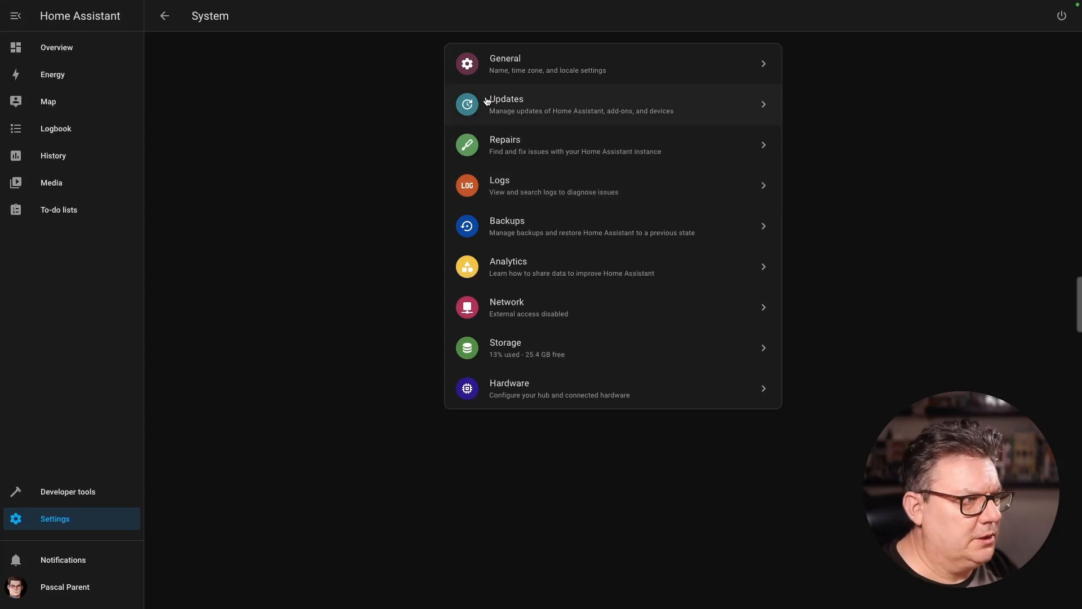
pyautogui.click(508, 66)
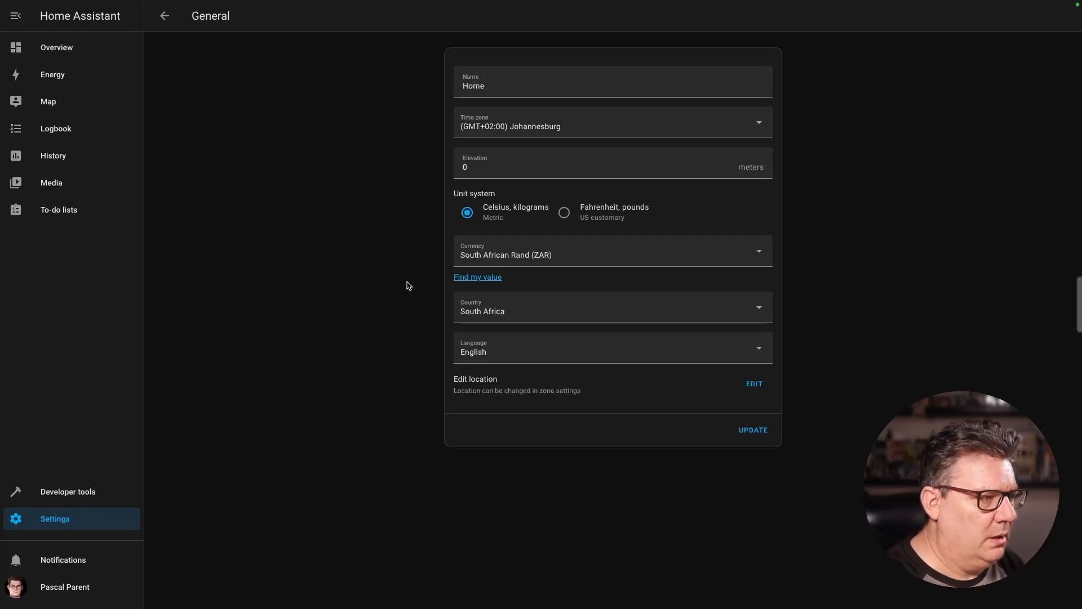
pyautogui.doubleClick(478, 165)
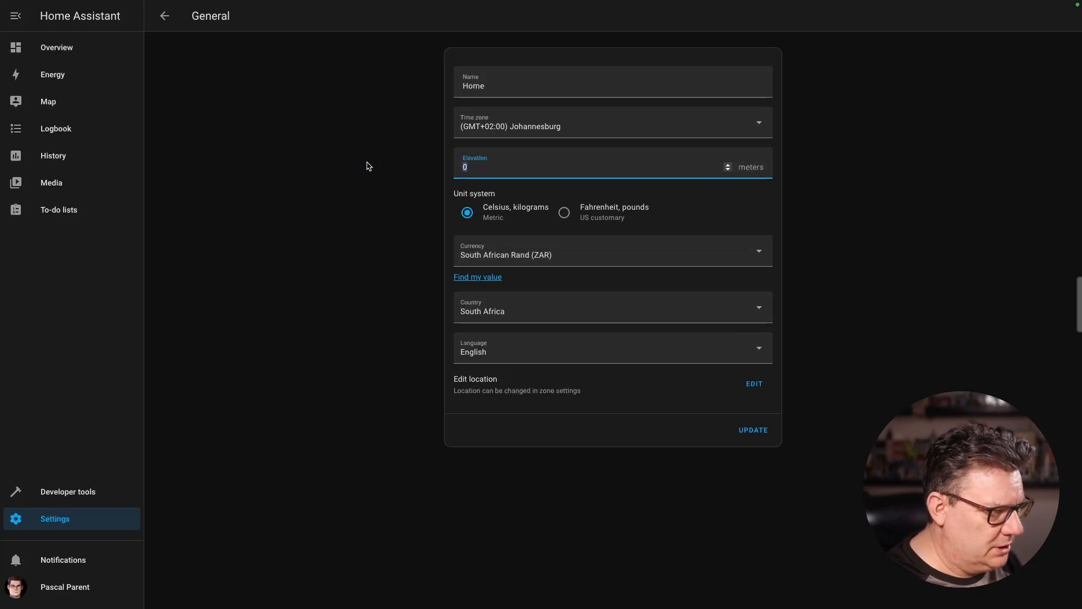
pyautogui.write('16')
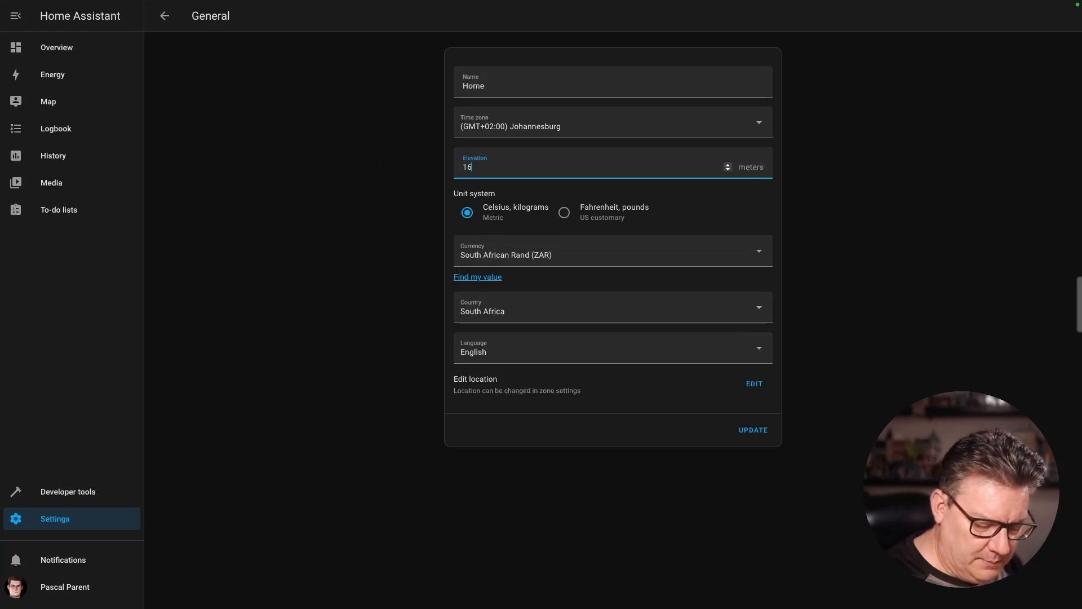
pyautogui.write('00')
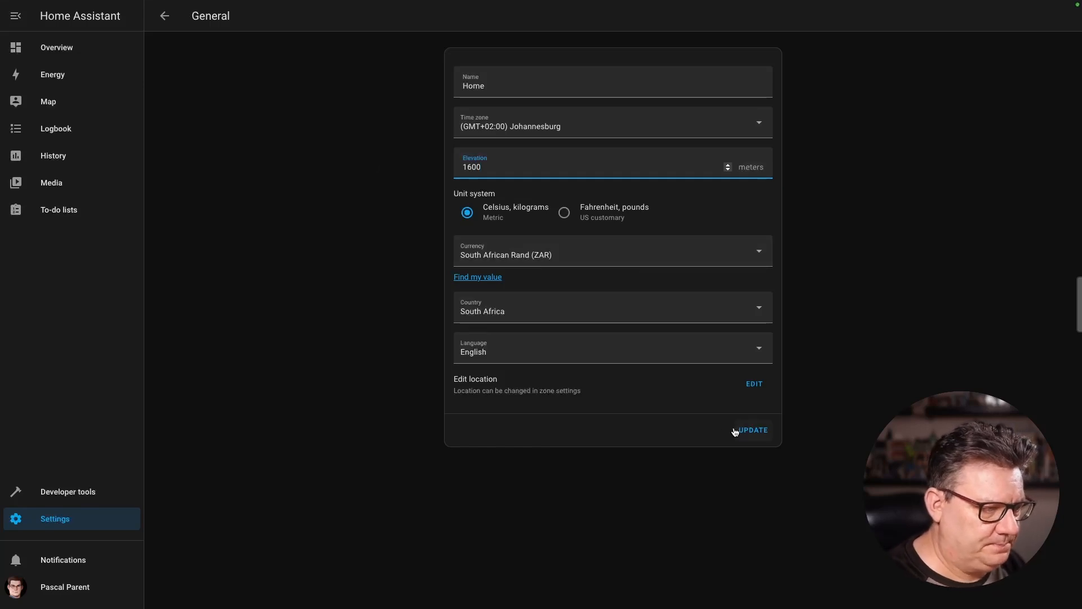
pyautogui.click(752, 431)
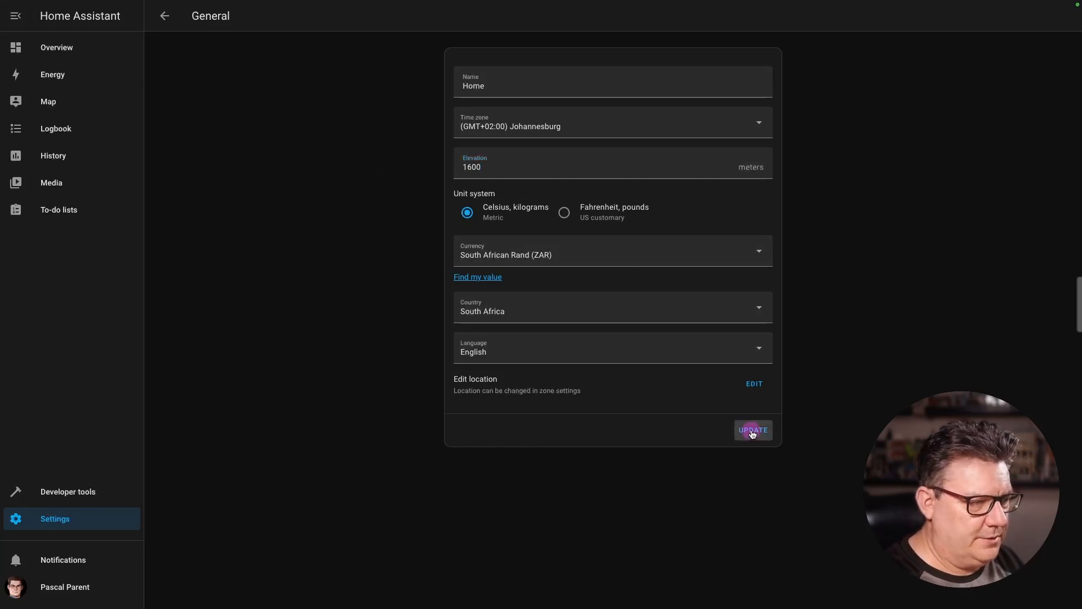
pyautogui.moveTo(751, 432); pyautogui.dragTo(627, 376)
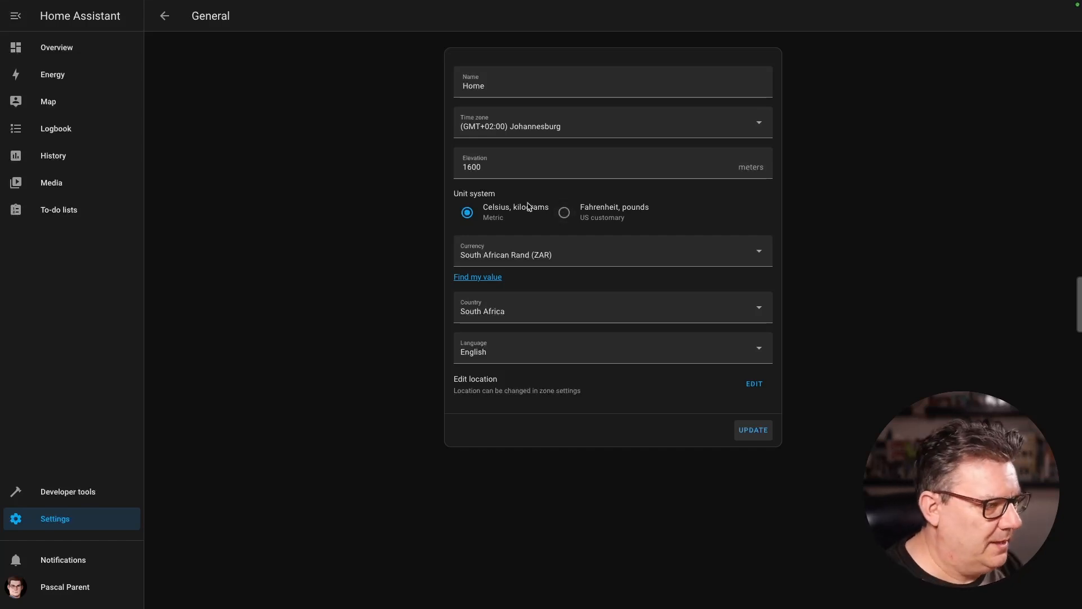
pyautogui.click(744, 430)
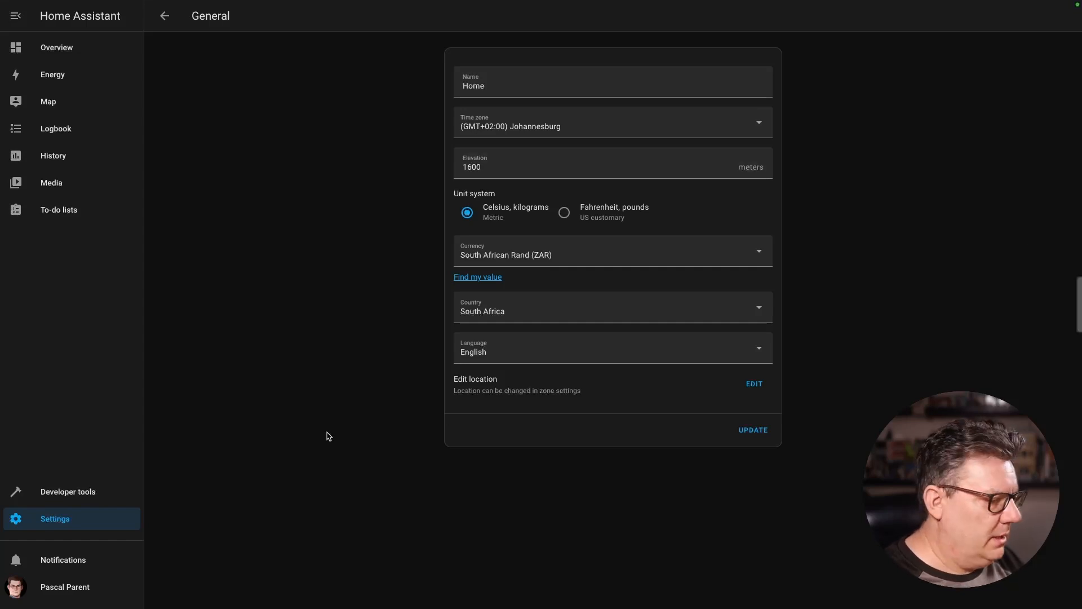
pyautogui.click(78, 524)
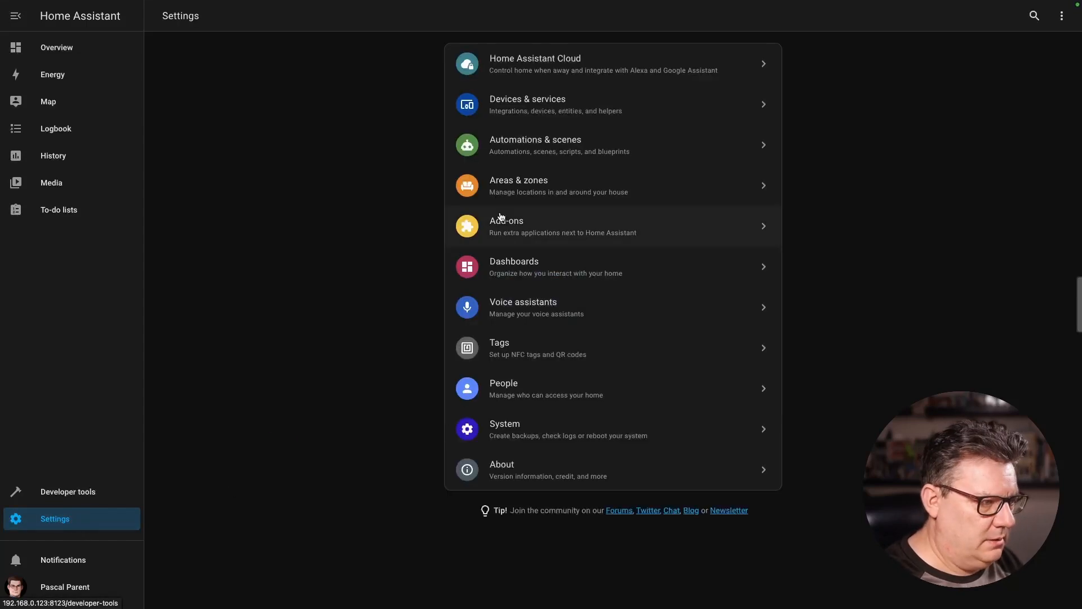
pyautogui.click(571, 434)
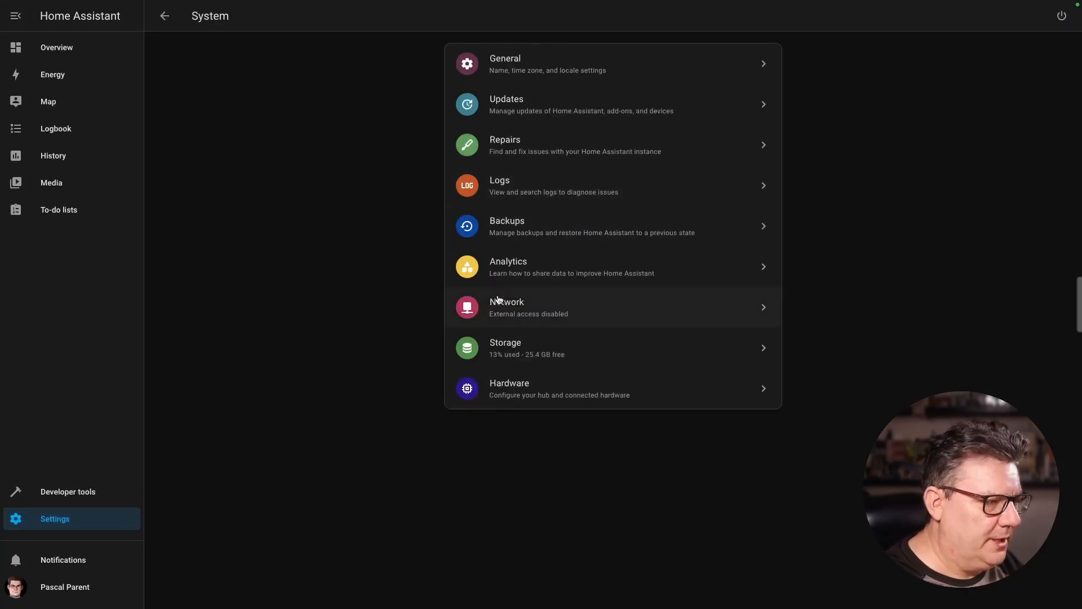
# Rename the host to hademo and save it.
pyautogui.click(510, 309)
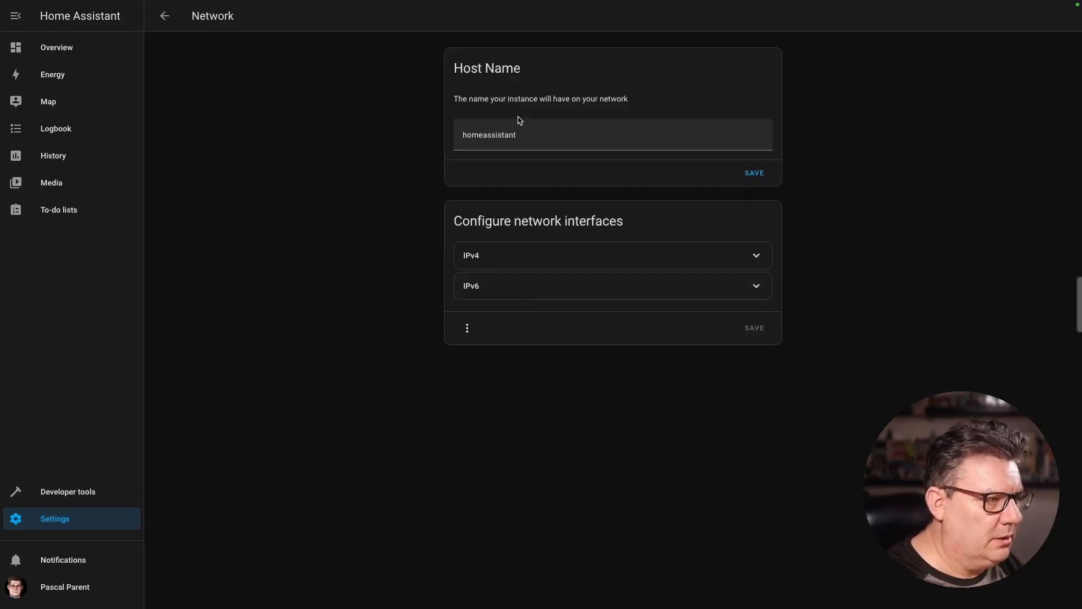
pyautogui.moveTo(536, 133); pyautogui.dragTo(382, 106)
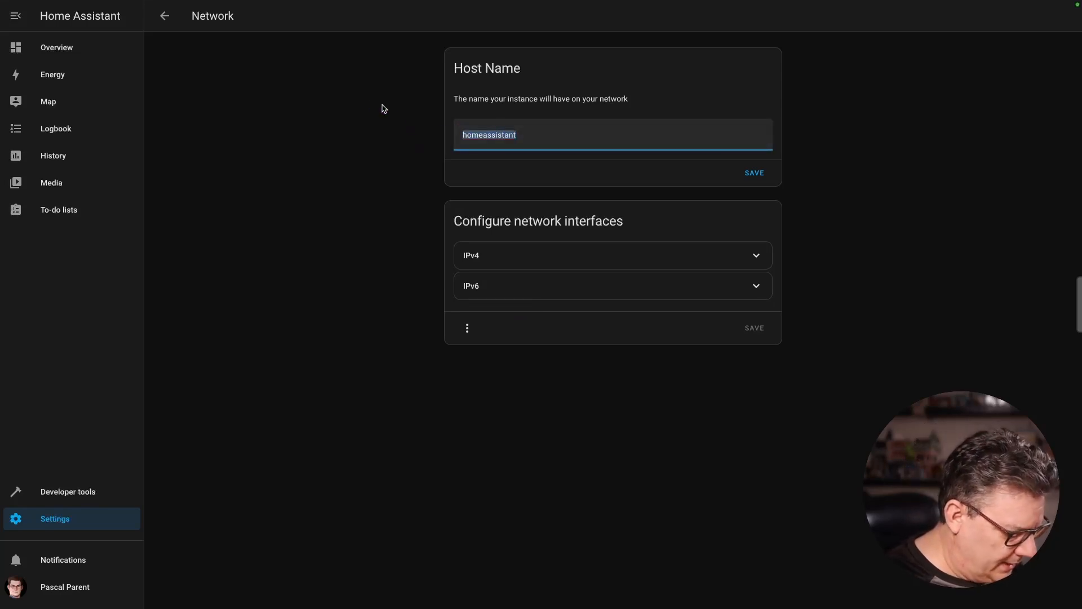
pyautogui.write('hademo')
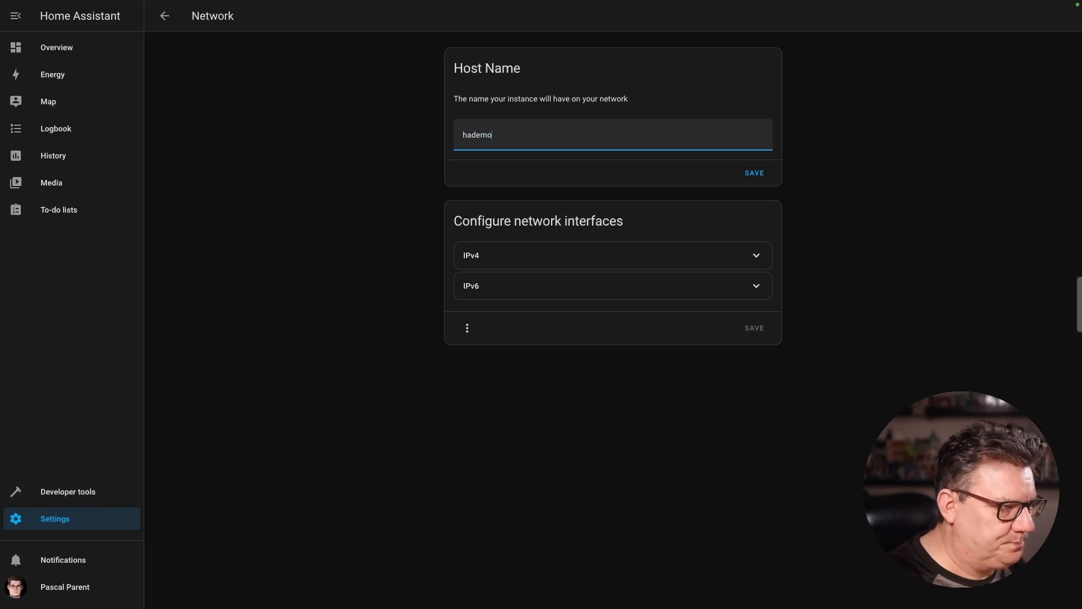
pyautogui.click(764, 176)
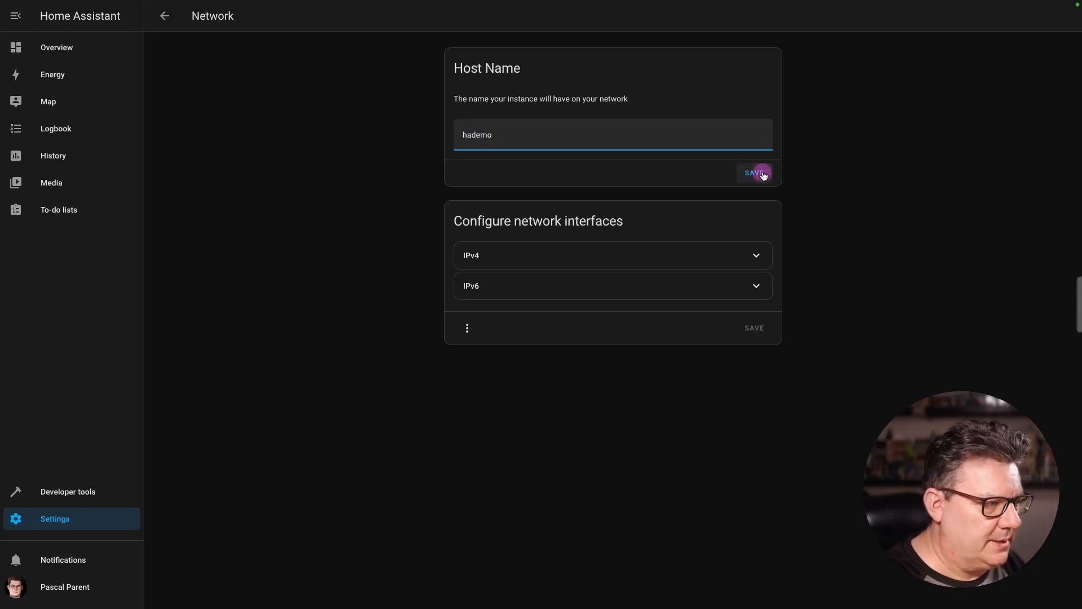
# Switch IPv4 to static 192.168.0.123/24, disable IPv6, save, and resave the host name.
pyautogui.click(758, 257)
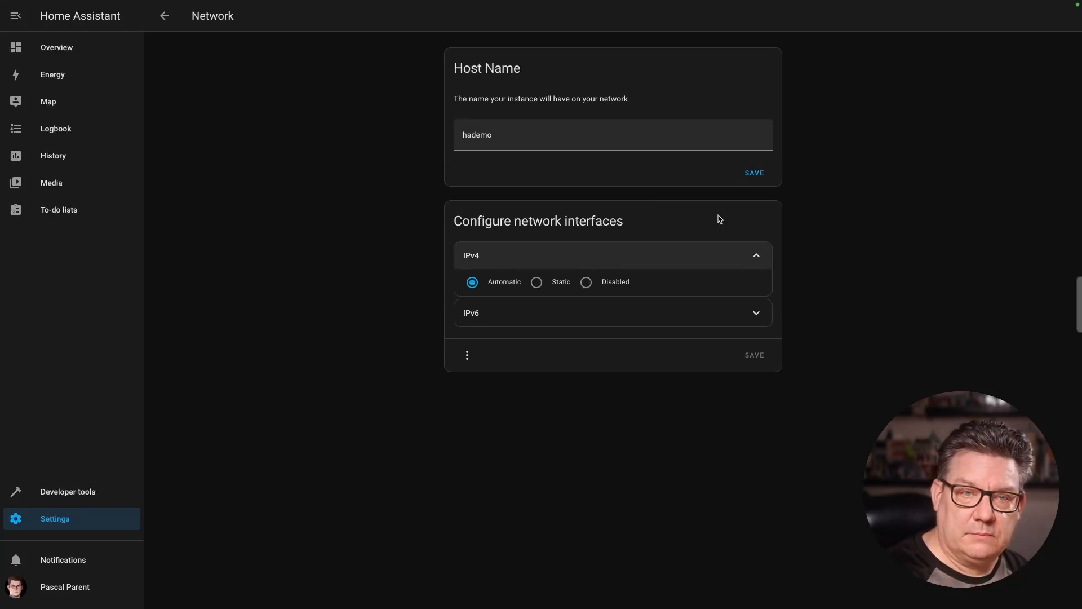
pyautogui.click(557, 287)
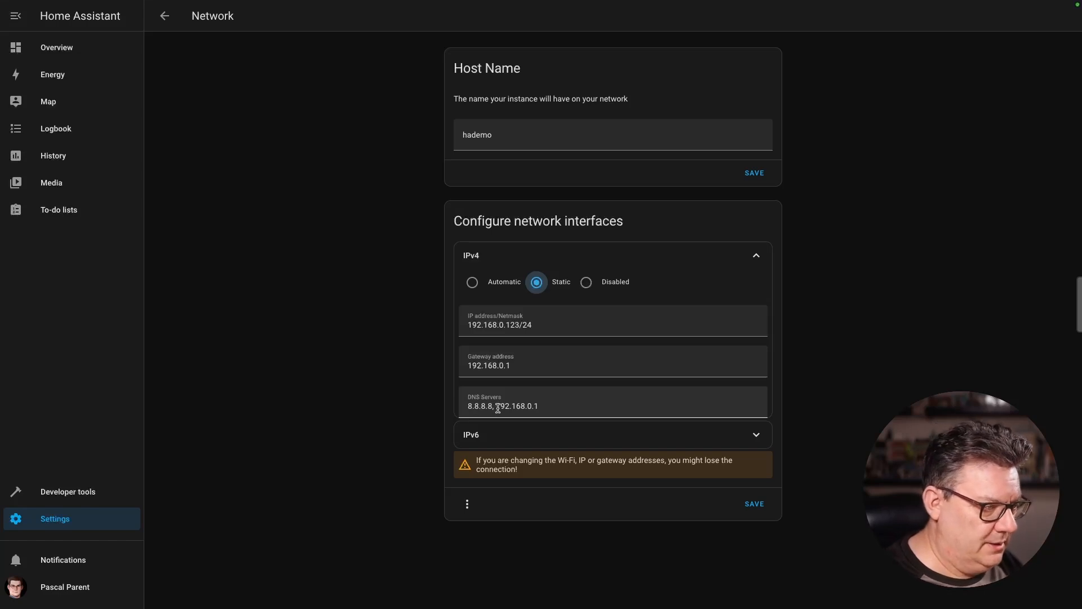
pyautogui.doubleClick(529, 404)
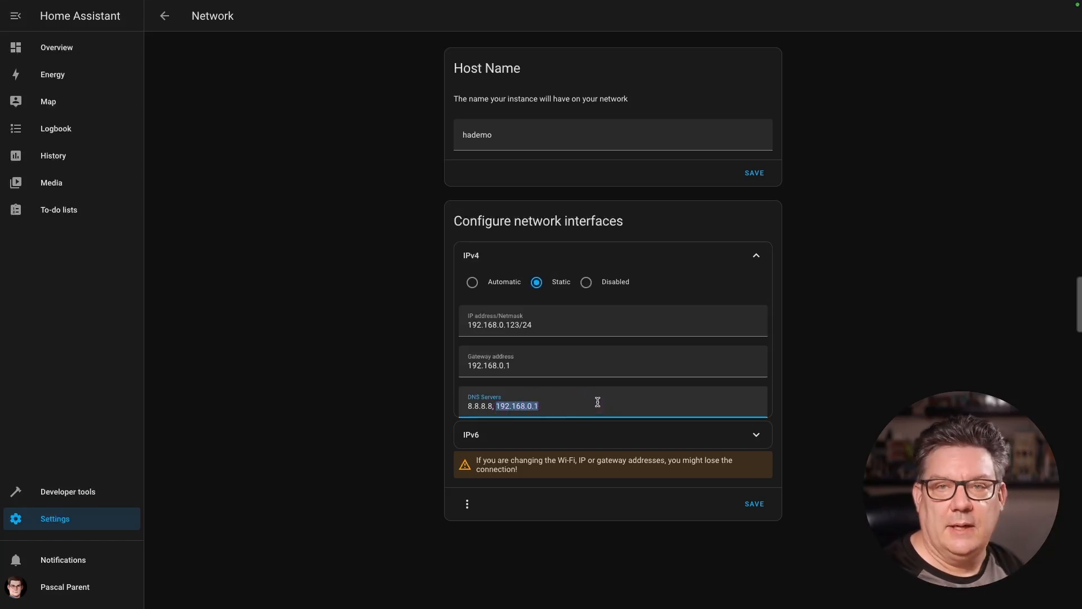
pyautogui.click(614, 434)
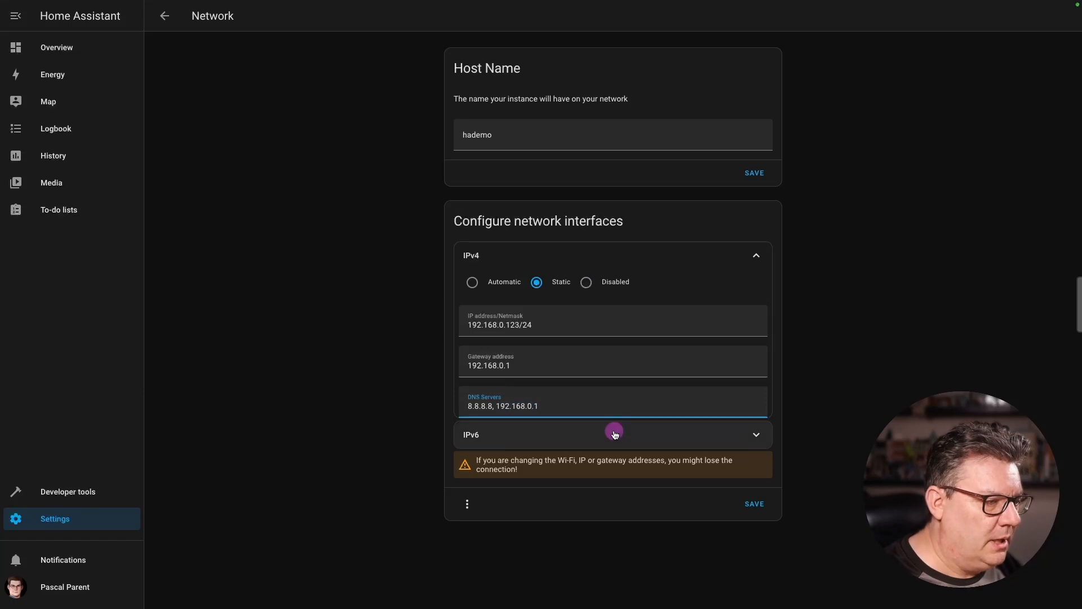
pyautogui.click(609, 461)
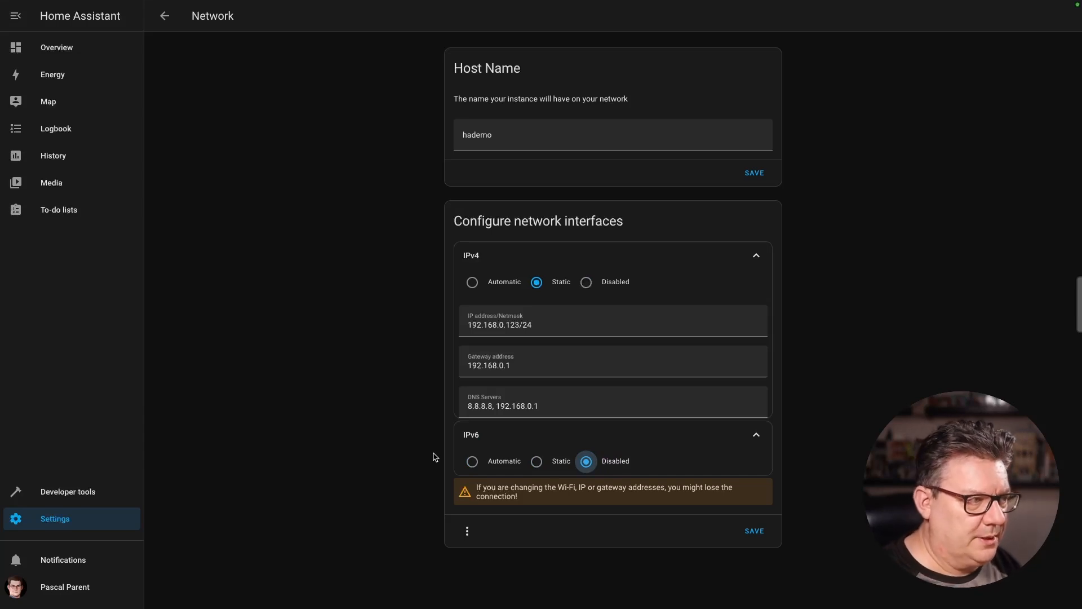
pyautogui.click(751, 532)
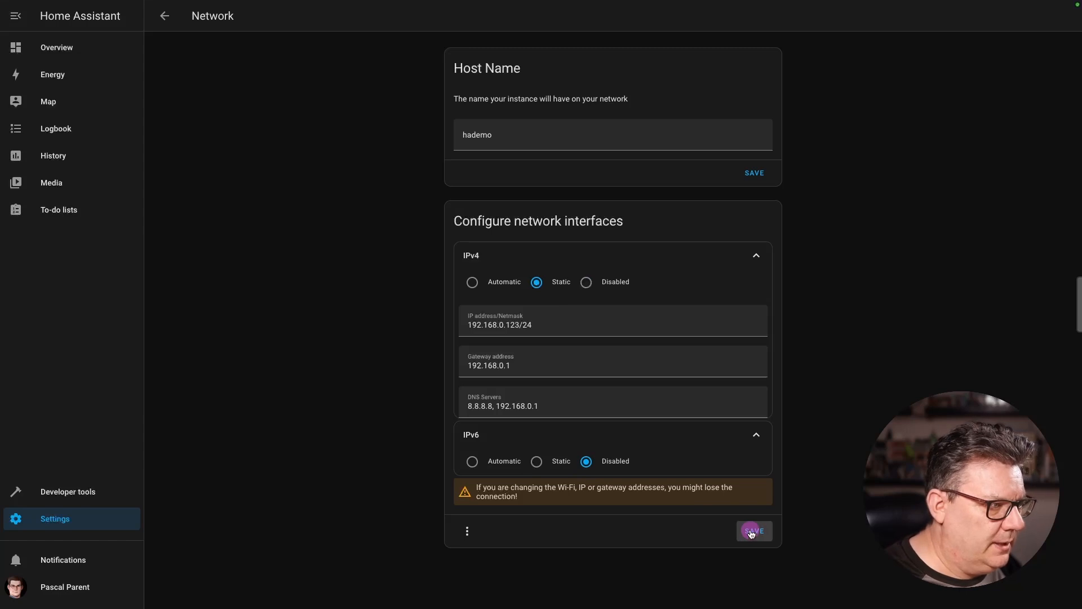
pyautogui.click(745, 181)
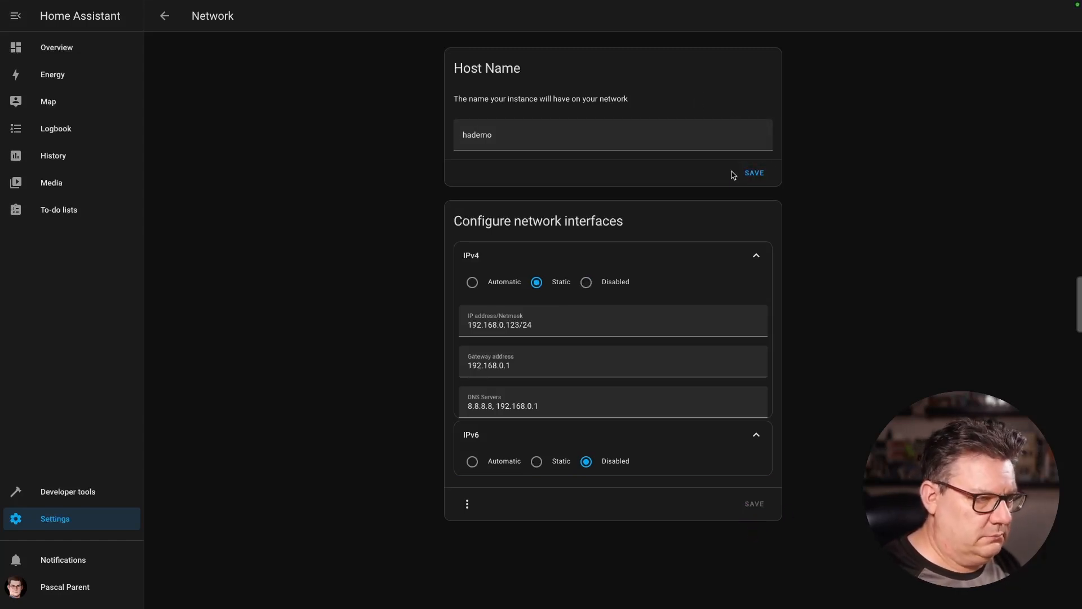
pyautogui.click(744, 181)
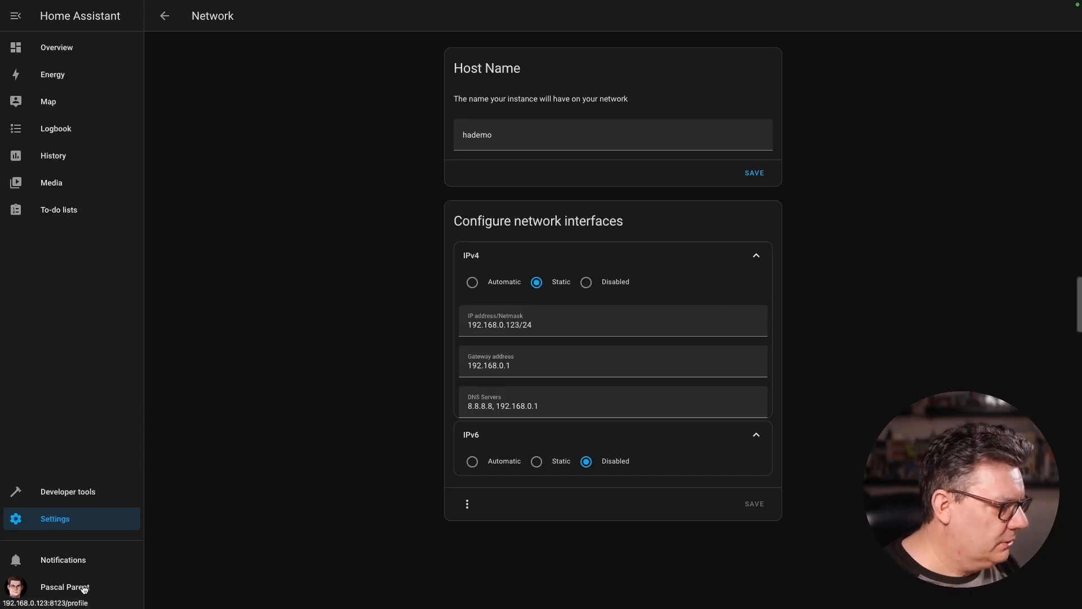
# Set profile number and date formats to system locale, 24-hour time, and weeks starting Monday.
pyautogui.click(28, 594)
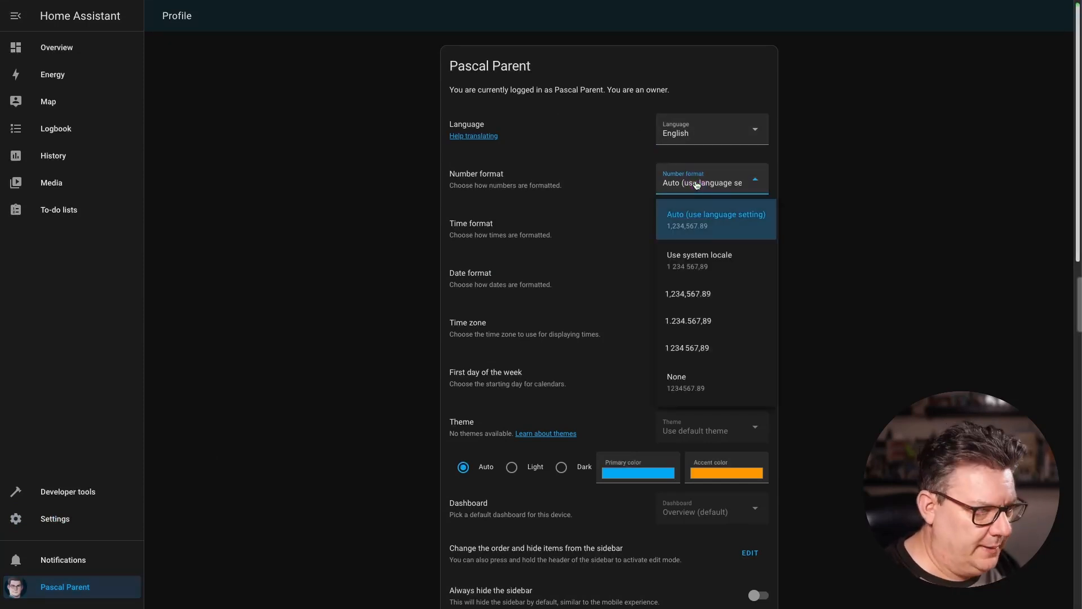
pyautogui.click(711, 269)
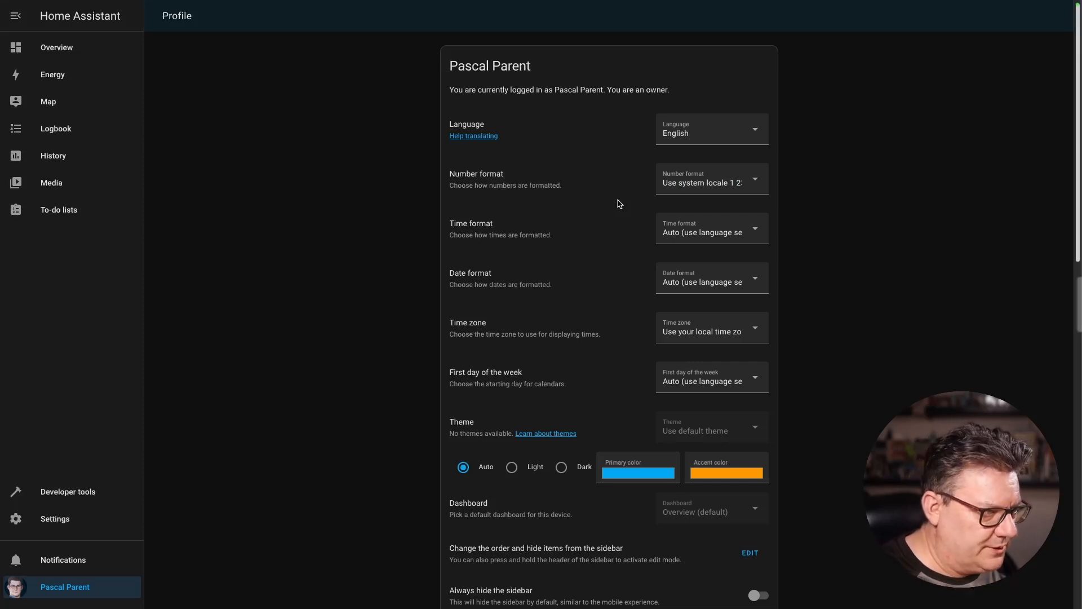
pyautogui.click(672, 237)
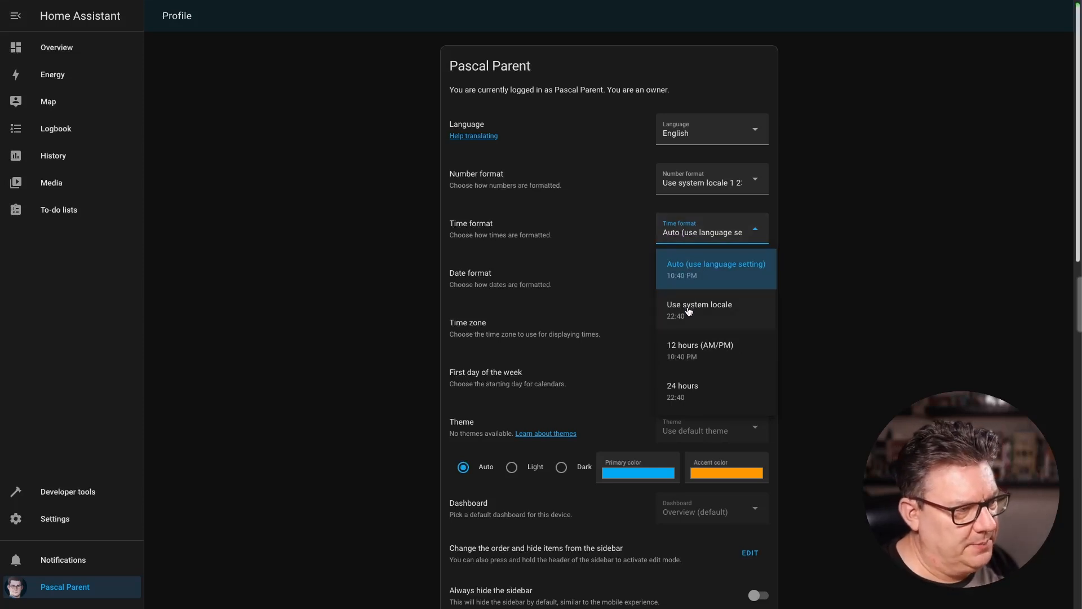
pyautogui.click(687, 392)
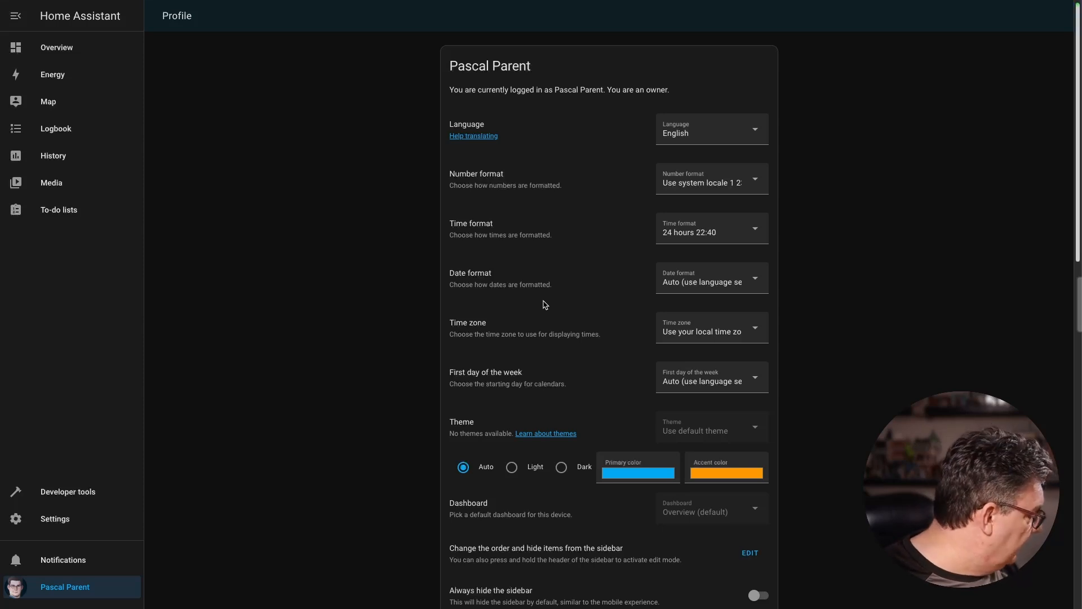
pyautogui.click(707, 280)
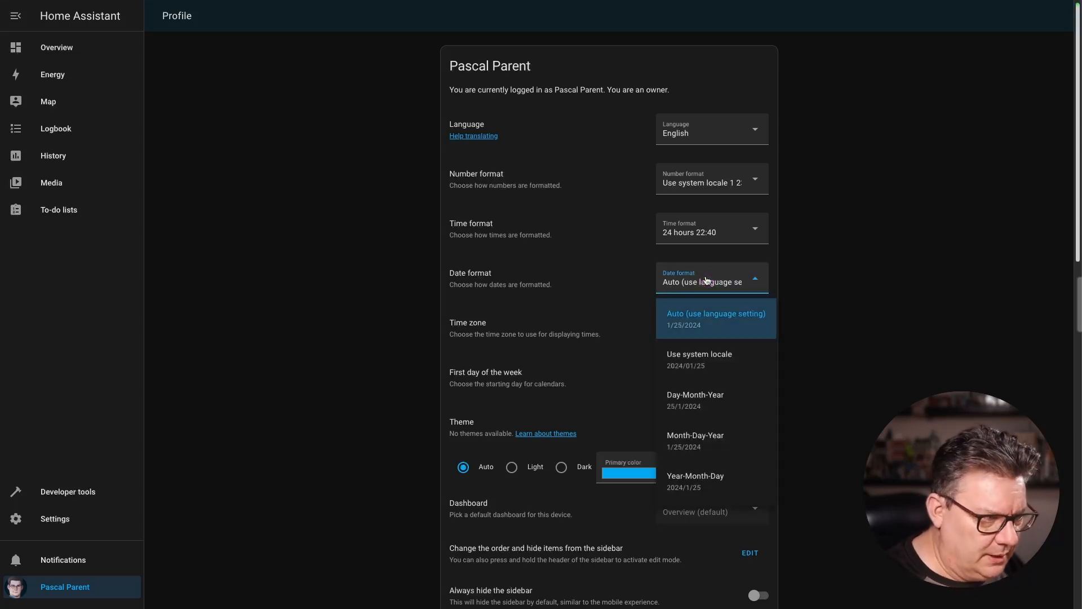
pyautogui.click(703, 360)
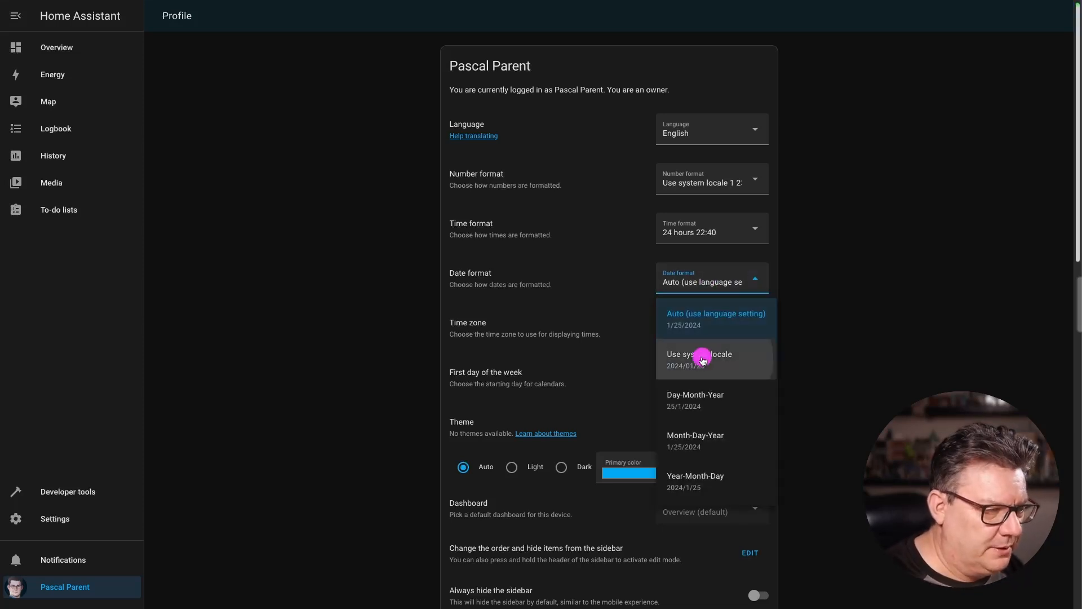
pyautogui.click(697, 337)
pyautogui.click(709, 370)
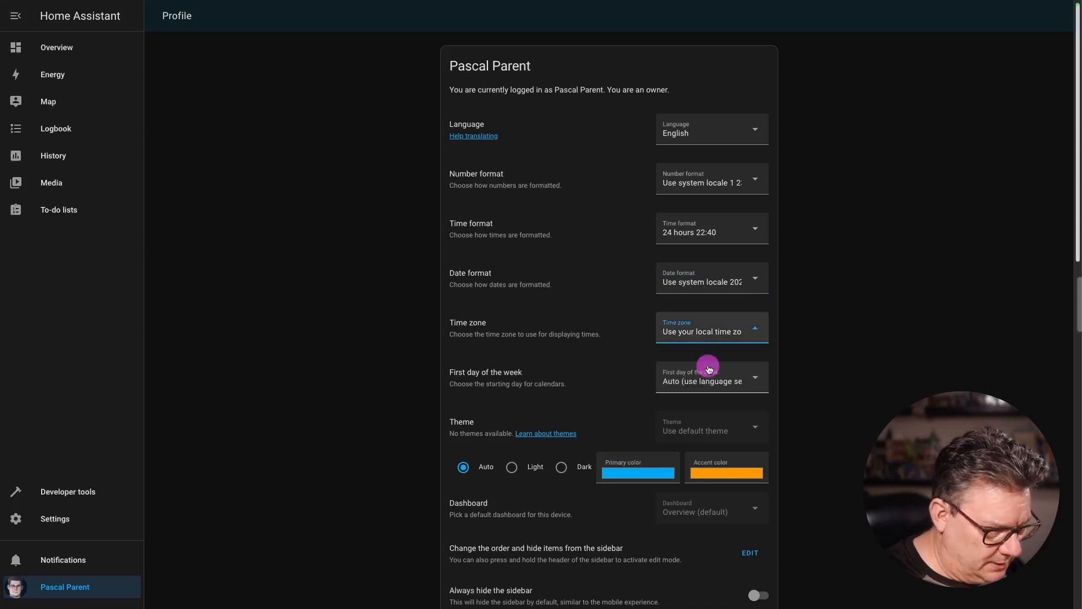
pyautogui.click(683, 382)
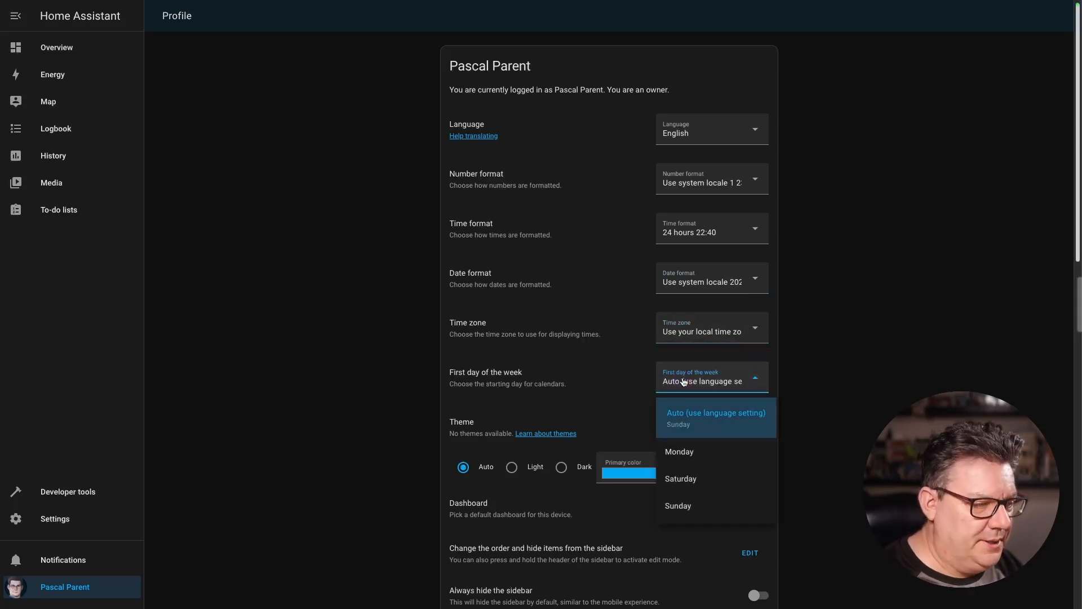
pyautogui.click(669, 451)
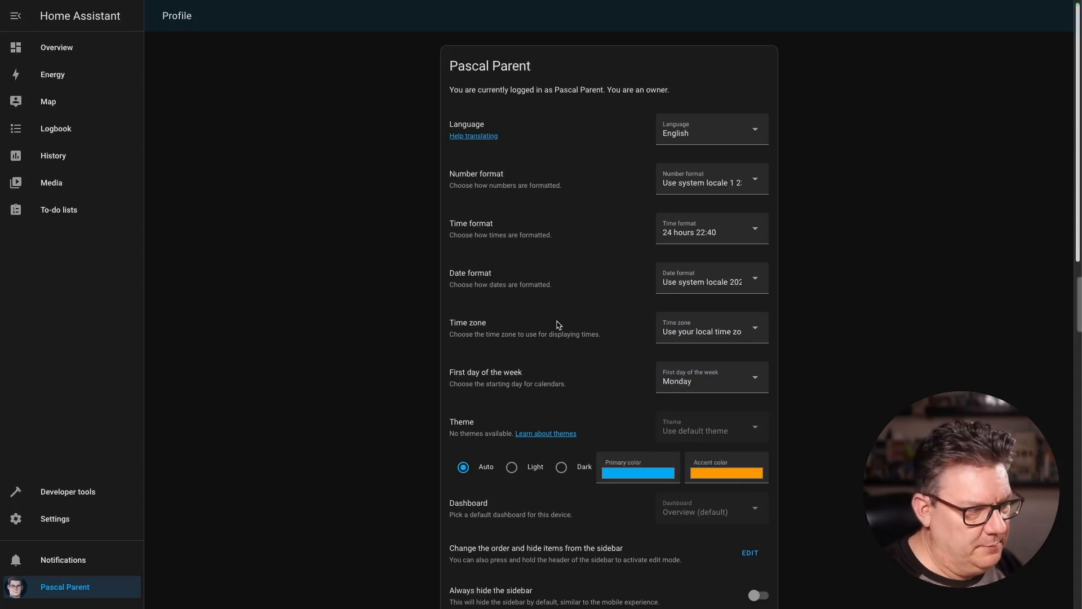
pyautogui.scroll(-2, 684, 311)
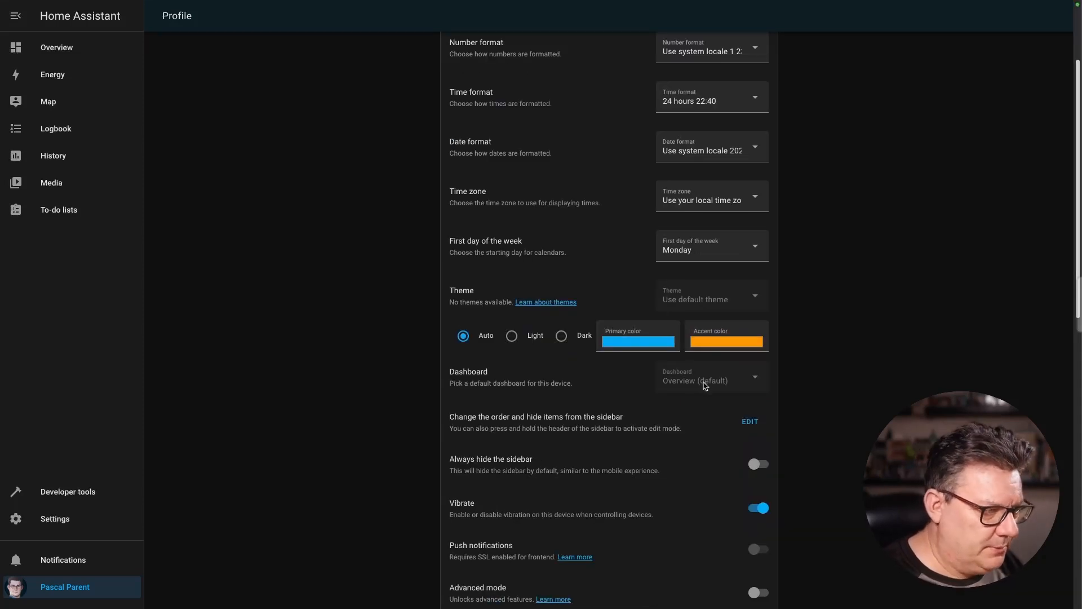
# Choose the Dark theme and scroll down past Advanced mode through the remaining profile options.
pyautogui.click(561, 339)
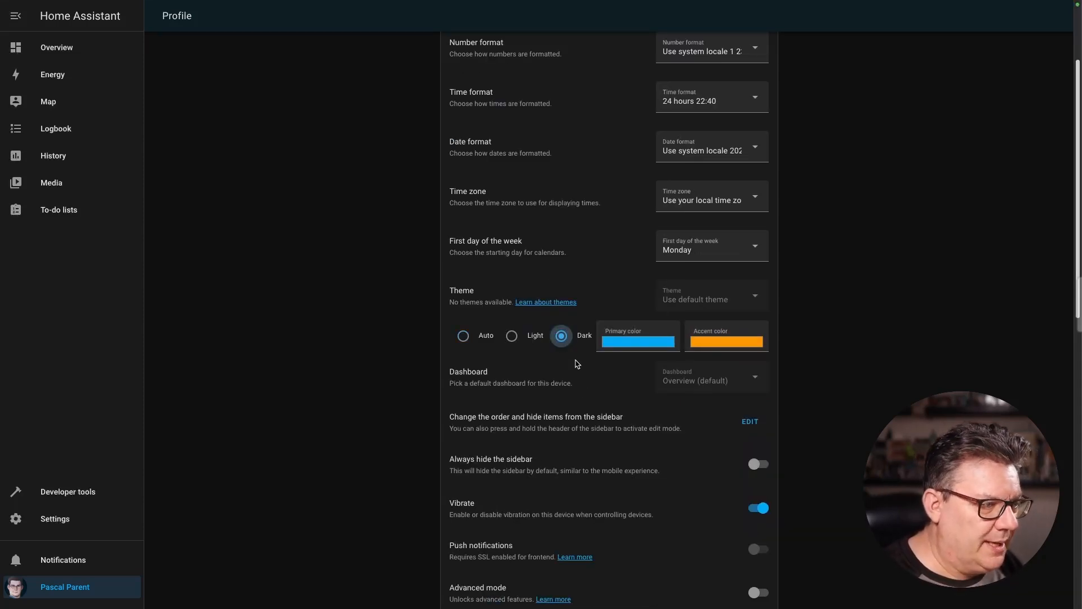
pyautogui.scroll(-2, 643, 366)
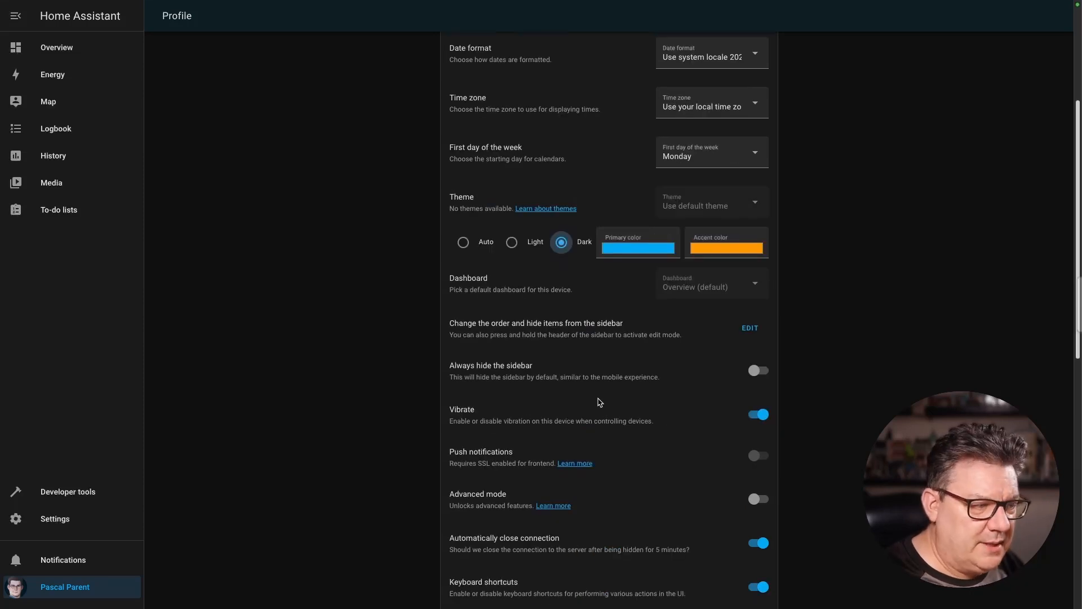
pyautogui.scroll(-1, 564, 397)
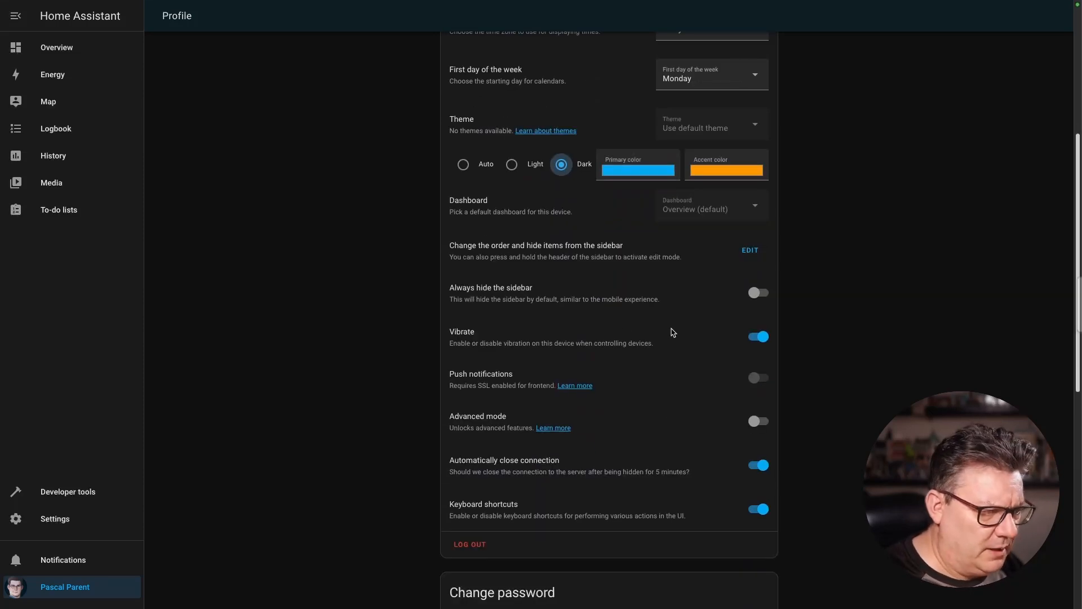
pyautogui.scroll(-1, 670, 362)
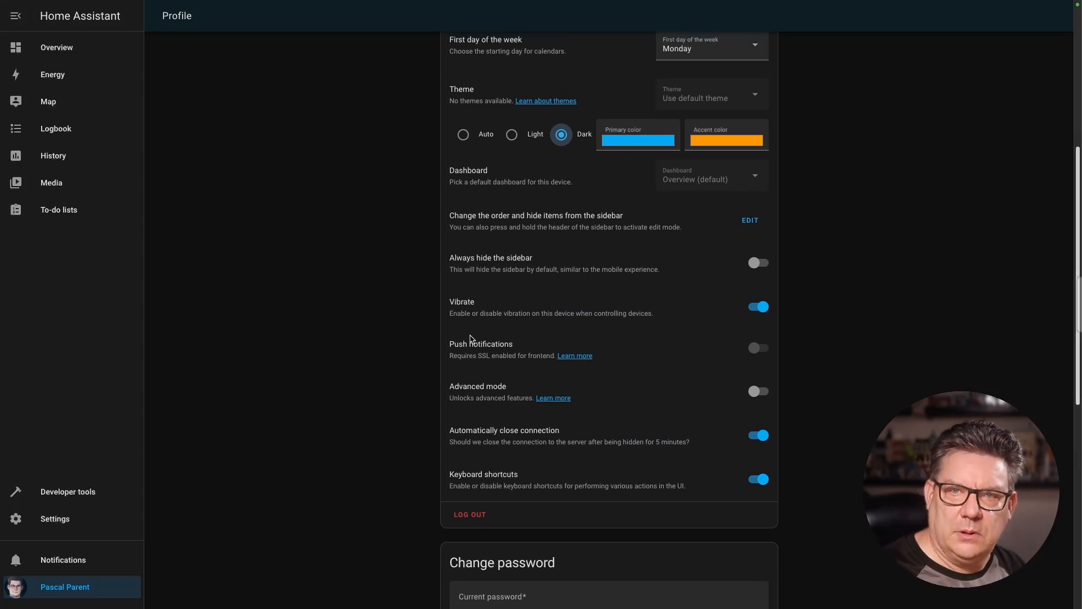
pyautogui.scroll(-1, 614, 346)
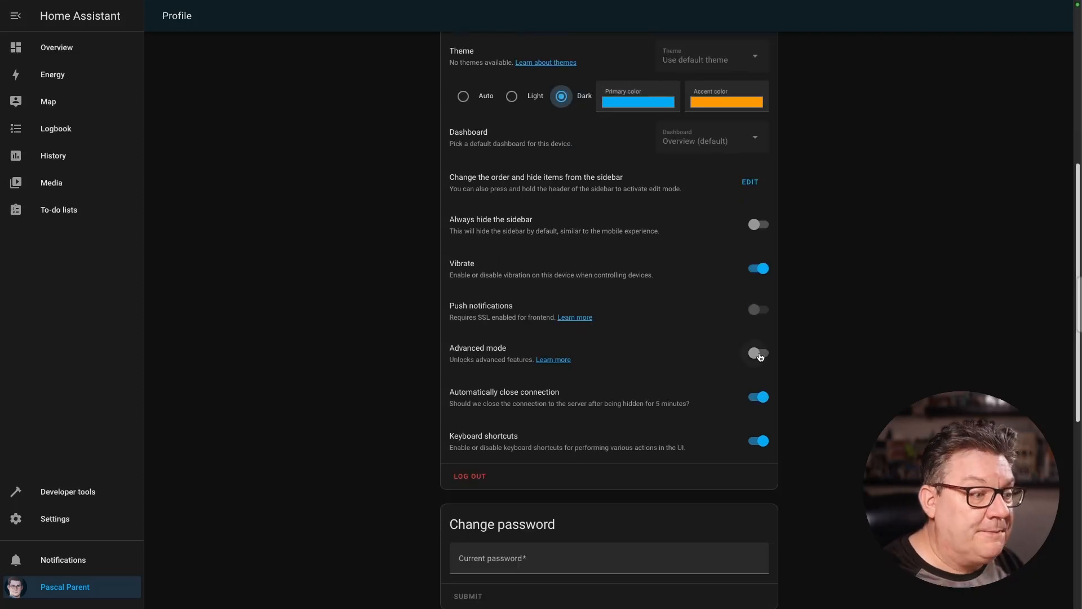
pyautogui.moveTo(439, 326)
pyautogui.mouseDown()
pyautogui.moveTo(446, 338)
pyautogui.moveTo(783, 376)
pyautogui.mouseUp()
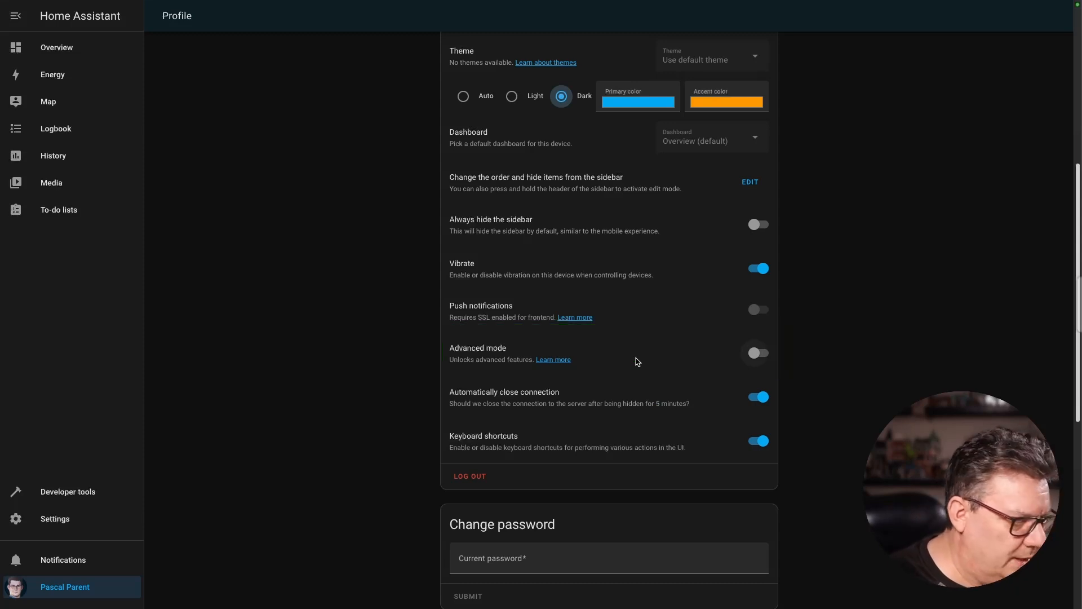
pyautogui.scroll(-7, 641, 355)
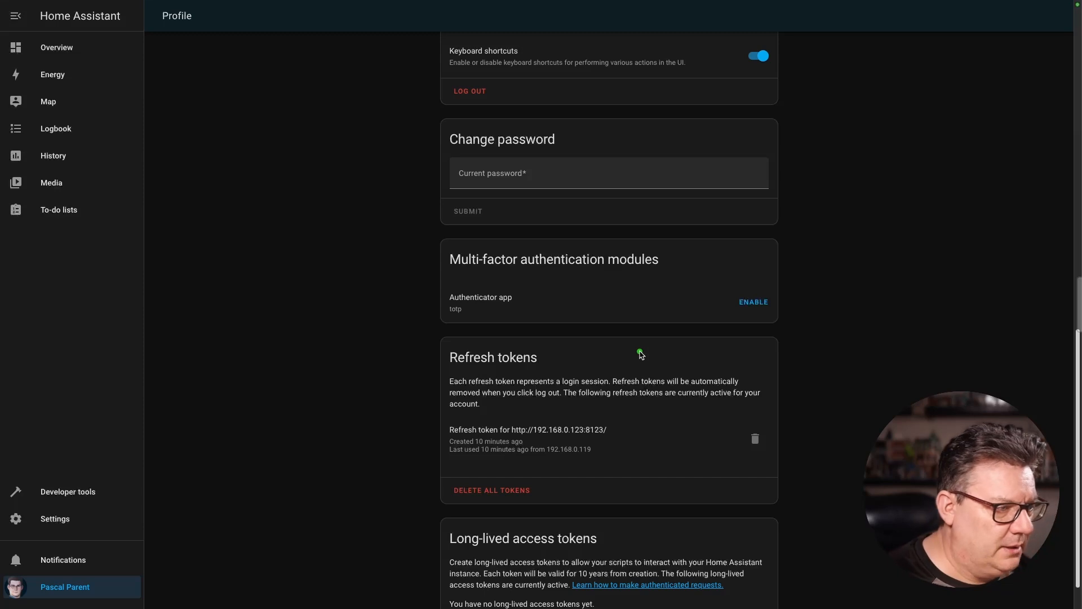
pyautogui.moveTo(426, 222)
pyautogui.mouseDown()
pyautogui.moveTo(684, 326)
pyautogui.moveTo(793, 335)
pyautogui.mouseUp()
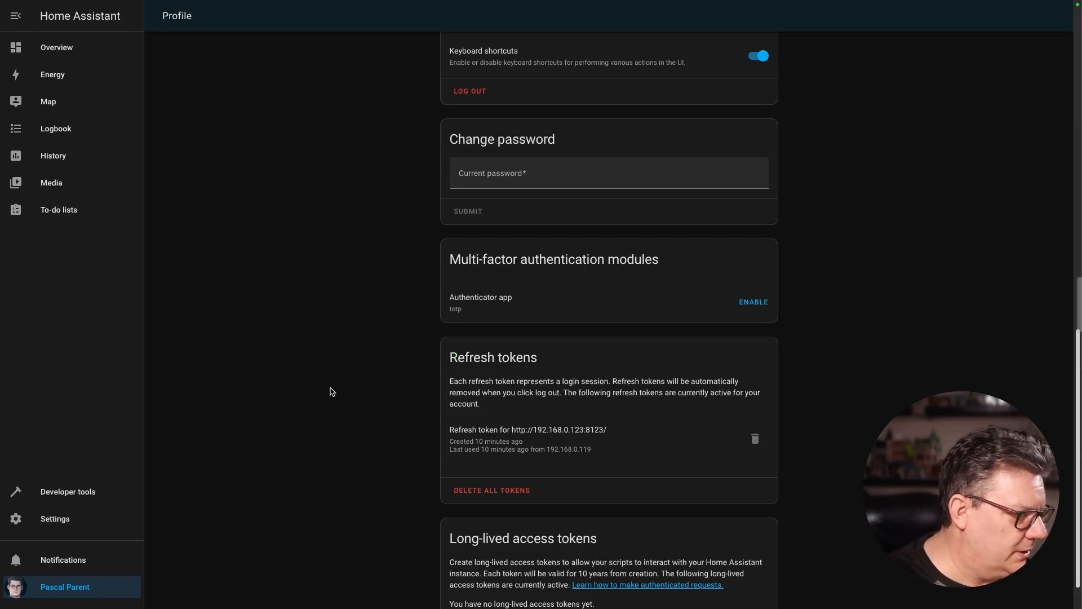
pyautogui.click(742, 299)
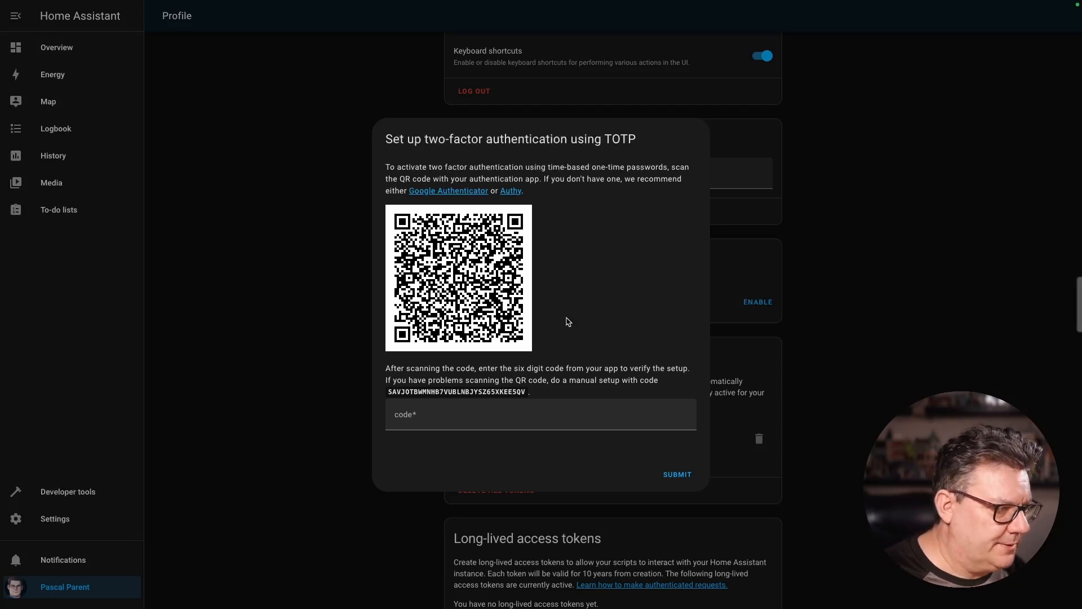
pyautogui.click(322, 205)
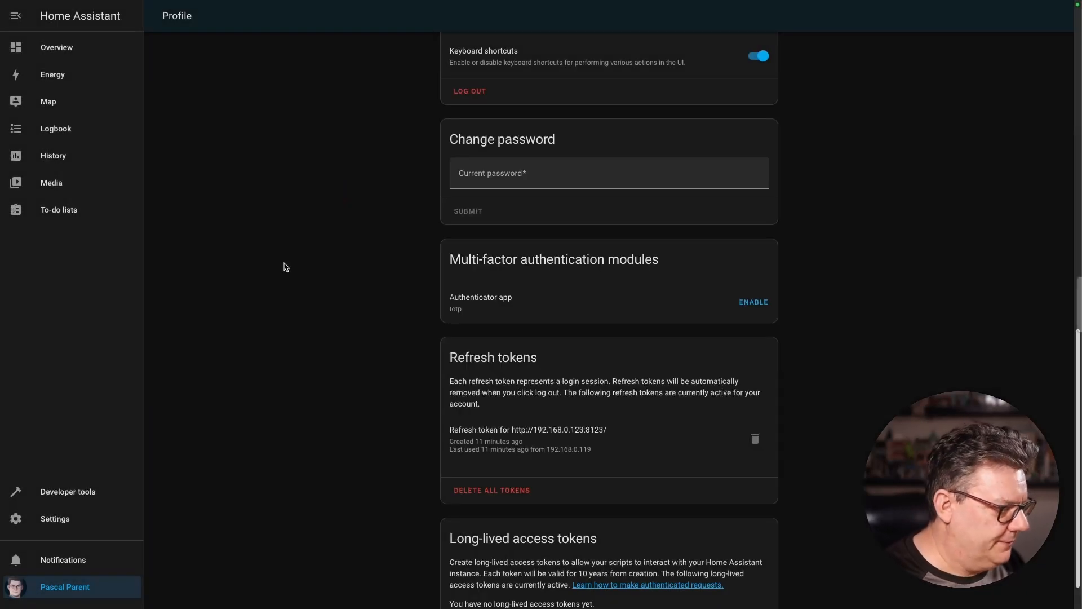
pyautogui.scroll(-1, 290, 262)
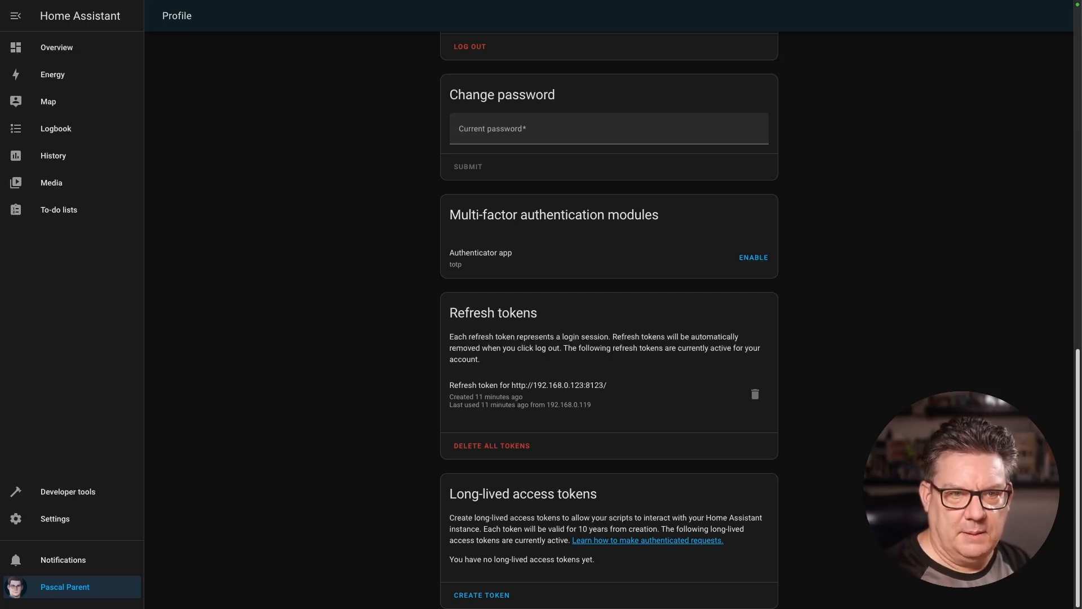
pyautogui.click(80, 491)
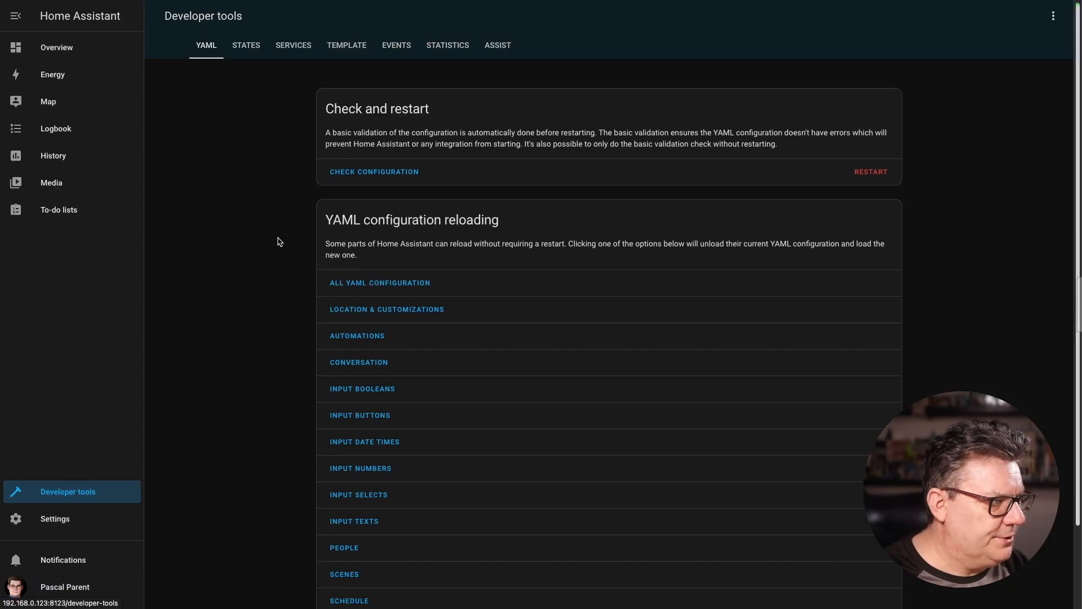
# Validate the configuration, fully restart Home Assistant, and return to the Settings overview.
pyautogui.click(345, 172)
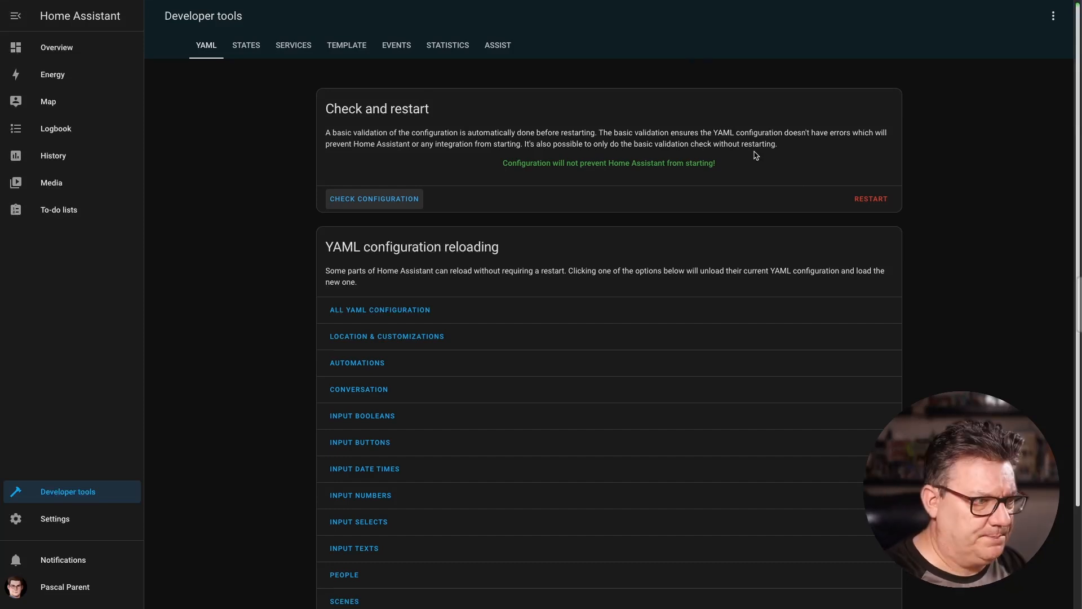
pyautogui.click(863, 199)
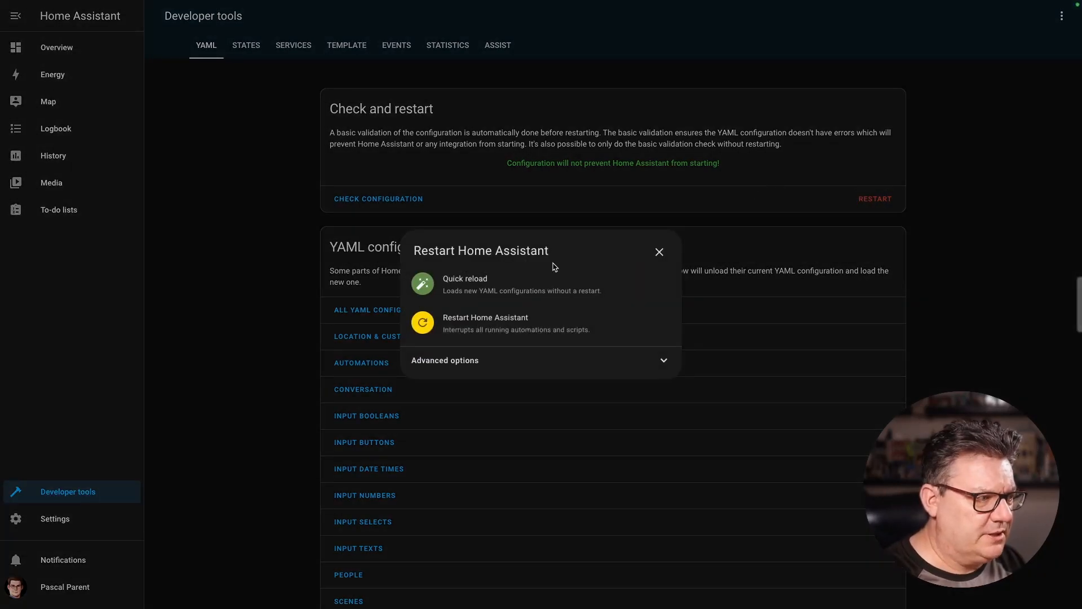
pyautogui.click(485, 320)
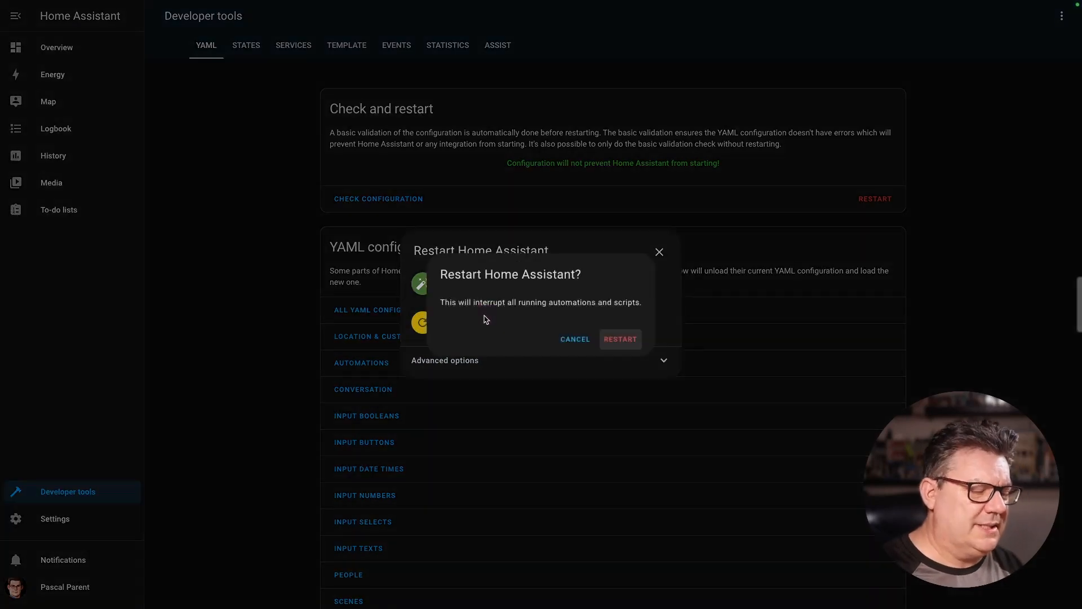
pyautogui.click(620, 339)
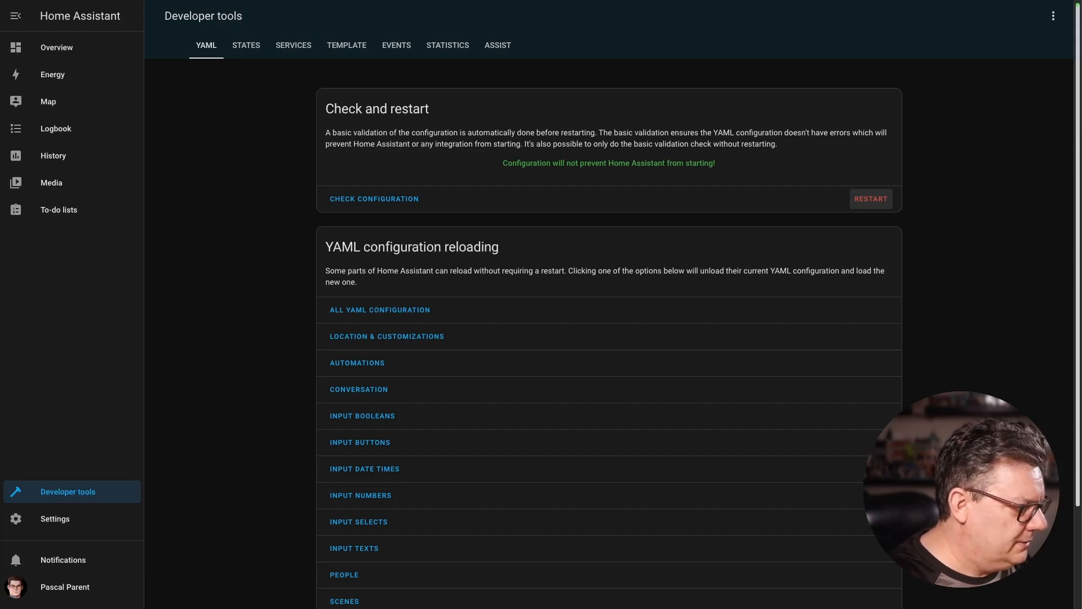
pyautogui.click(55, 520)
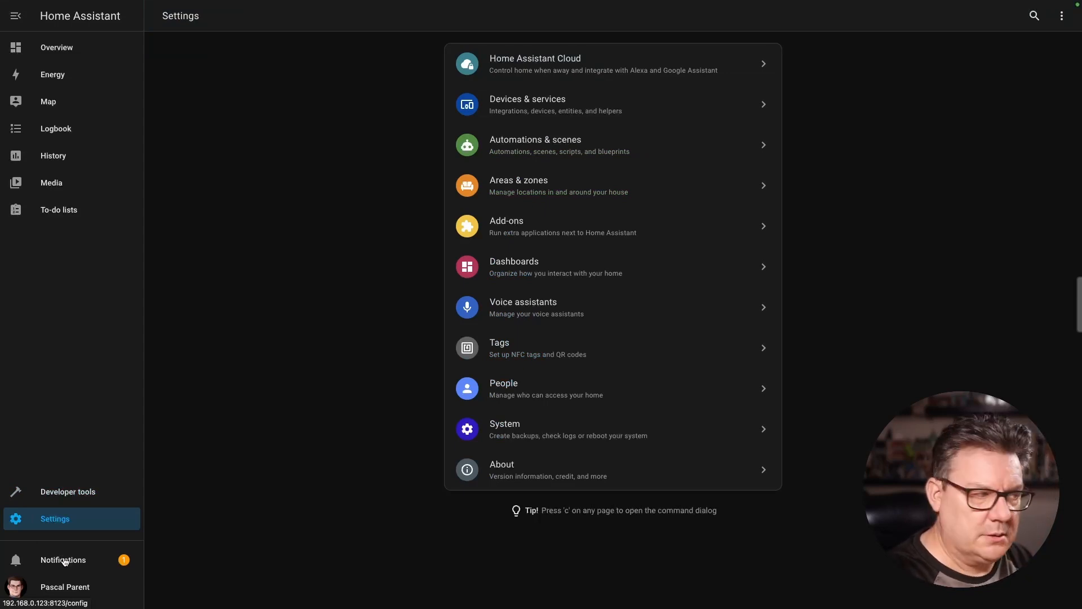
# Ignore both newly discovered Elgato Light devices from the notifications.
pyautogui.click(64, 561)
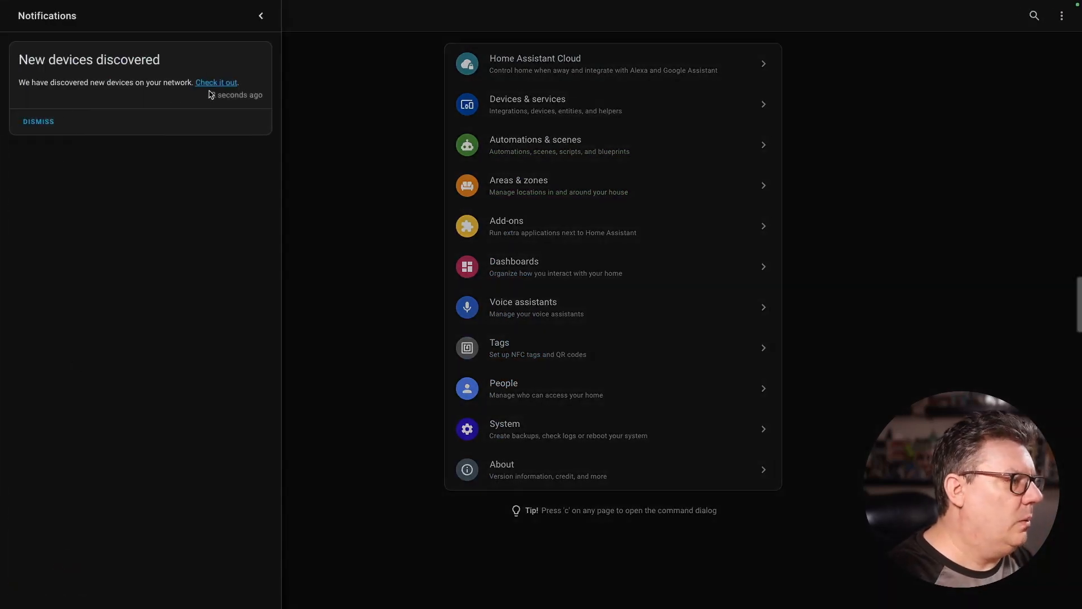
pyautogui.click(214, 84)
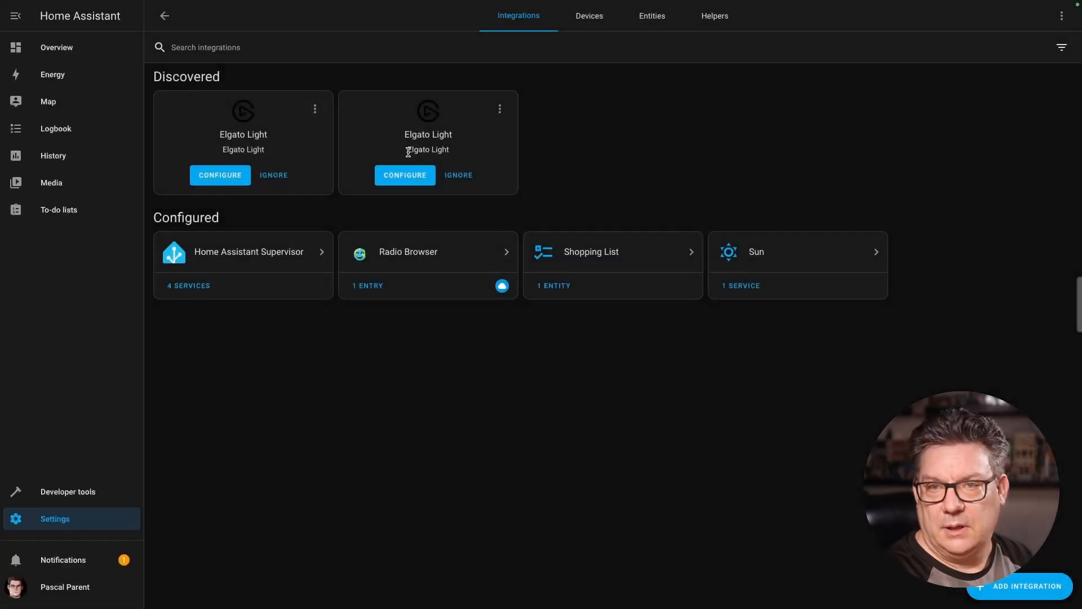
pyautogui.click(272, 176)
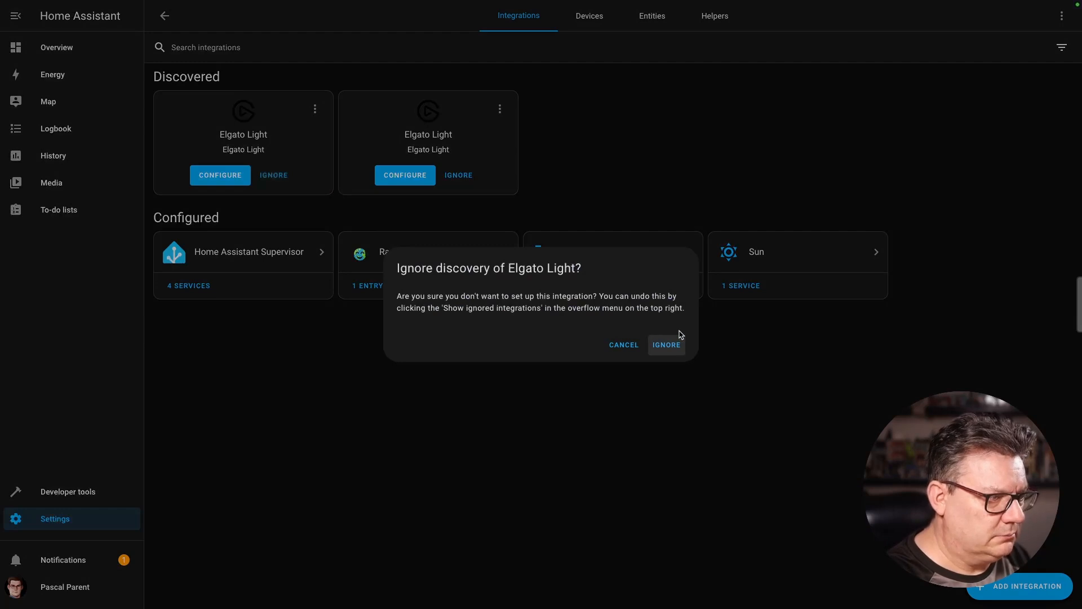
pyautogui.click(668, 344)
pyautogui.click(272, 175)
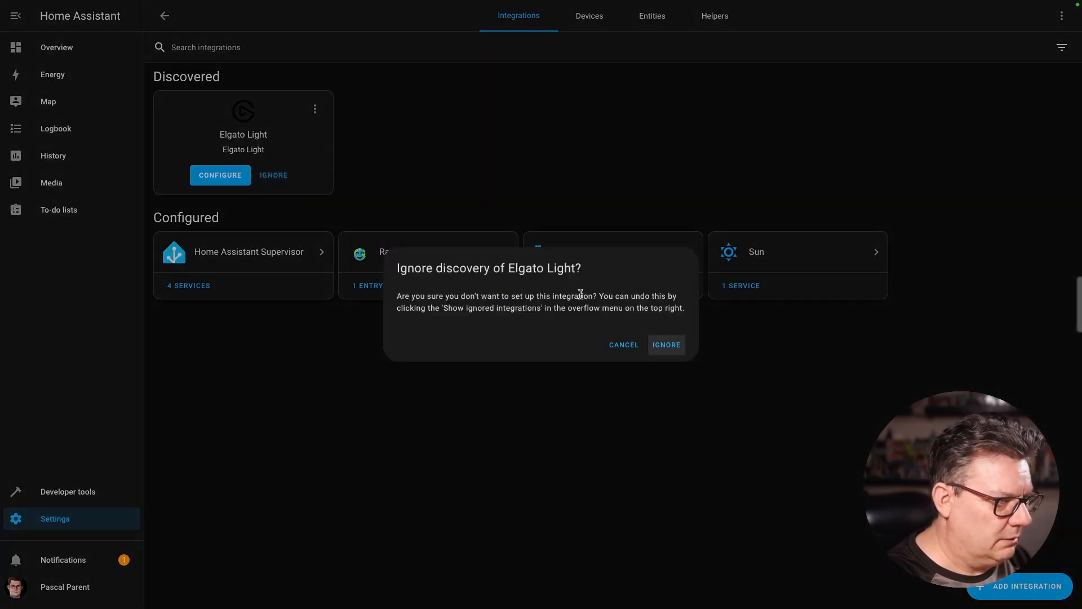
pyautogui.click(658, 343)
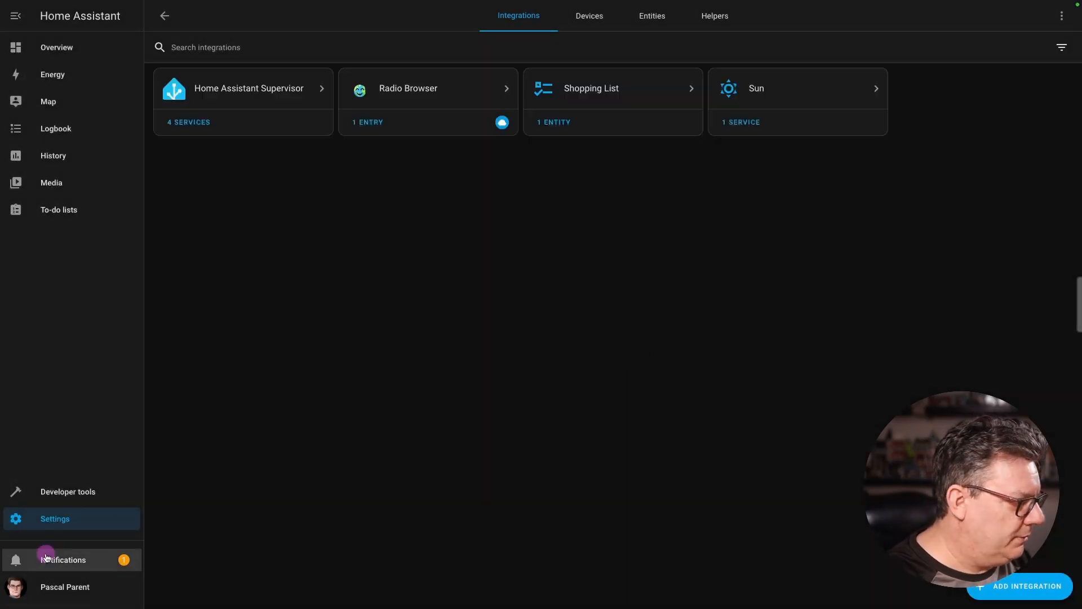
# Dismiss the new-devices notification and go back to Settings.
pyautogui.click(47, 558)
pyautogui.click(55, 124)
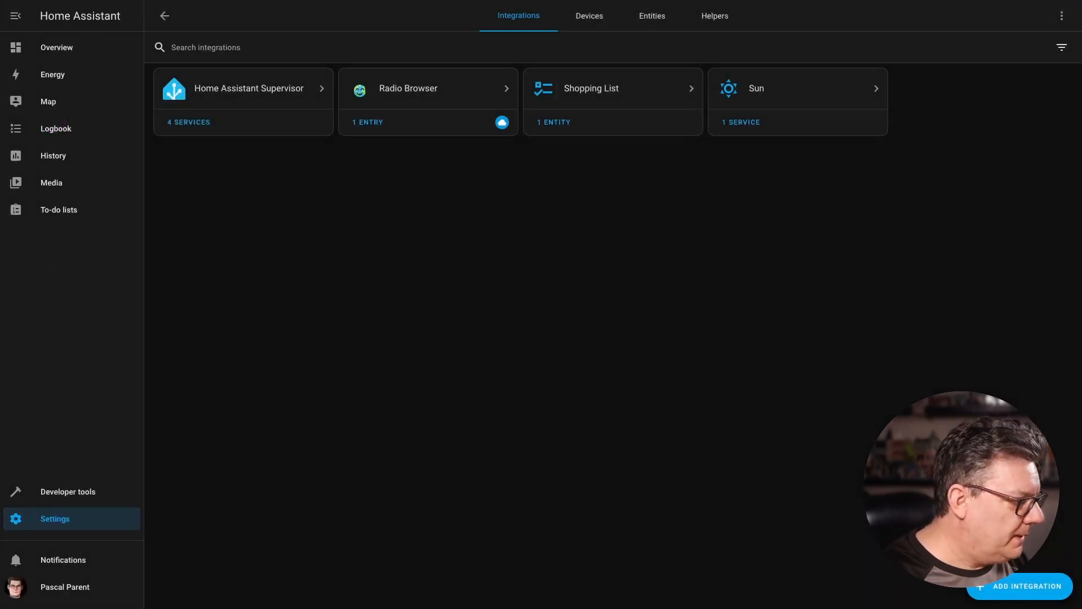
pyautogui.click(58, 522)
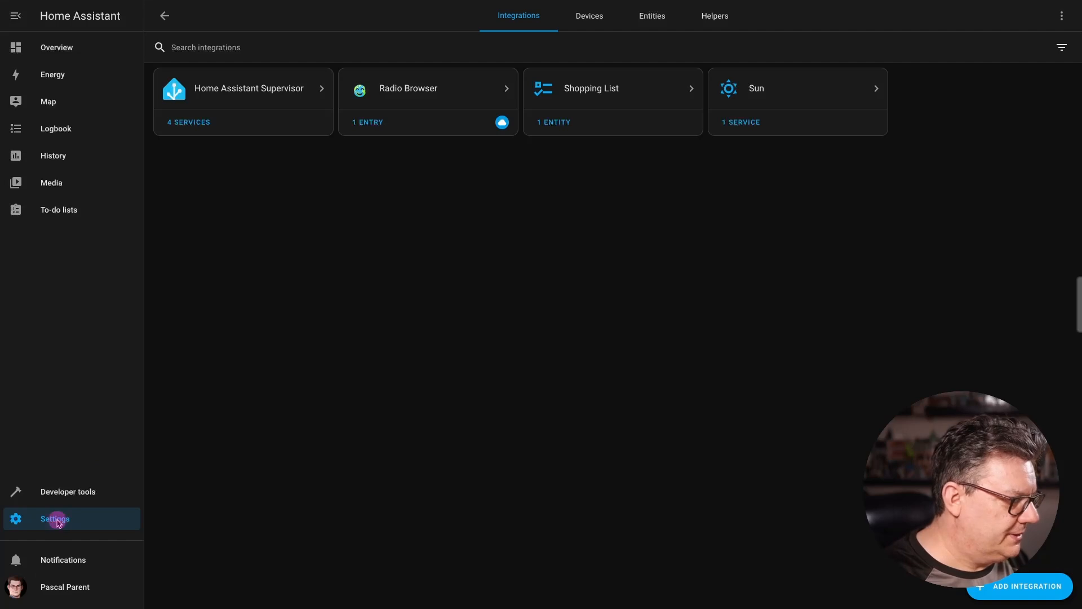
# Go to Settings > System > Storage, showing 13.3% disk used and no network storage.
pyautogui.click(58, 521)
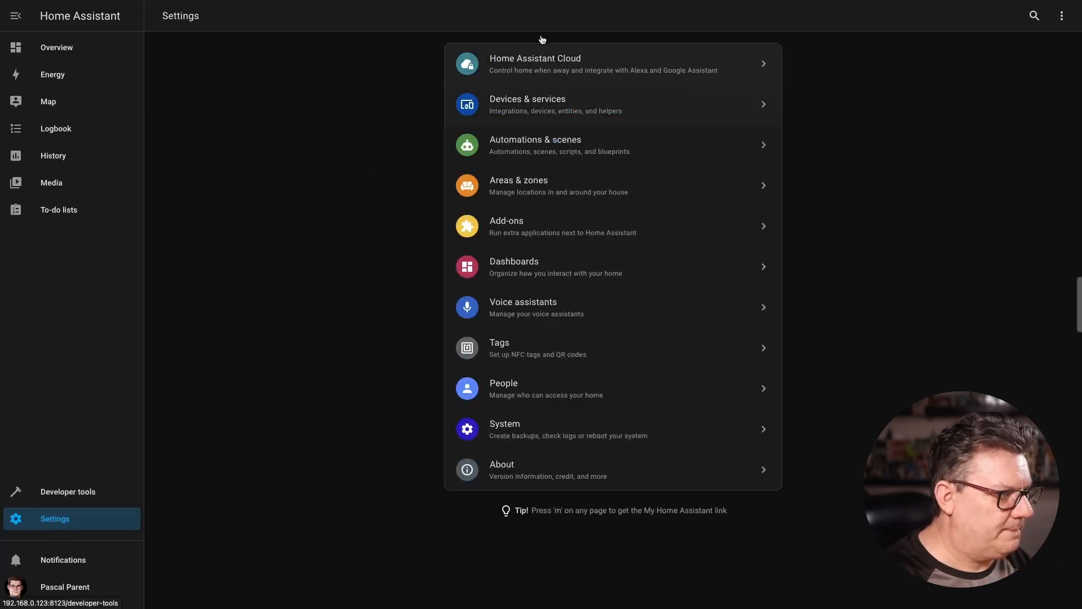
pyautogui.click(535, 427)
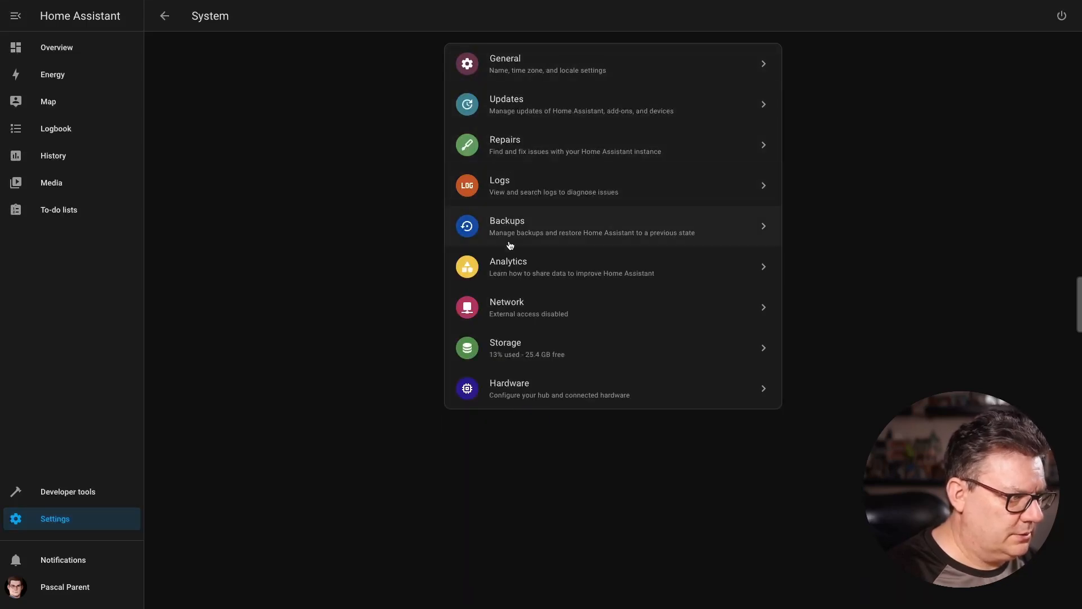
pyautogui.click(509, 340)
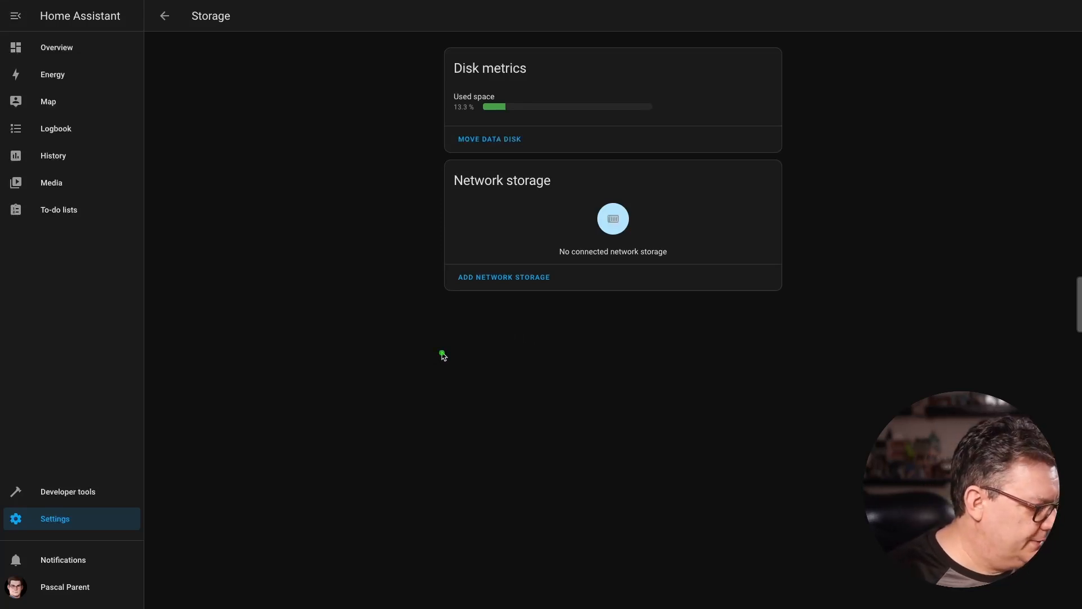
pyautogui.moveTo(434, 309)
pyautogui.mouseDown()
pyautogui.moveTo(592, 213)
pyautogui.moveTo(791, 153)
pyautogui.mouseUp()
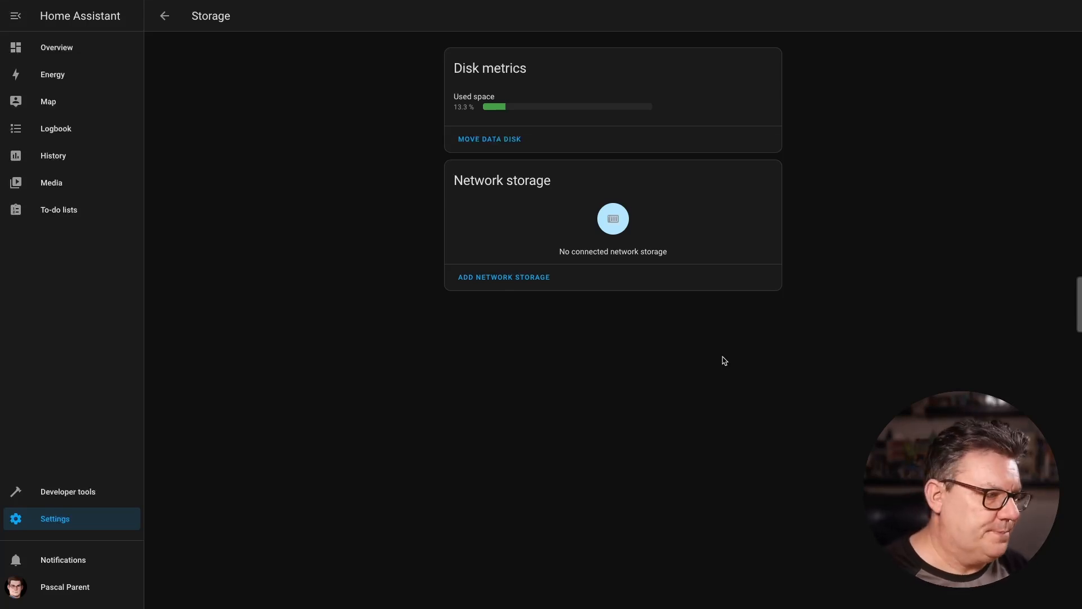
# Add network storage HADemo for Backup on server 192.138.0.3 using Samba/Windows (CIFS).
pyautogui.click(499, 282)
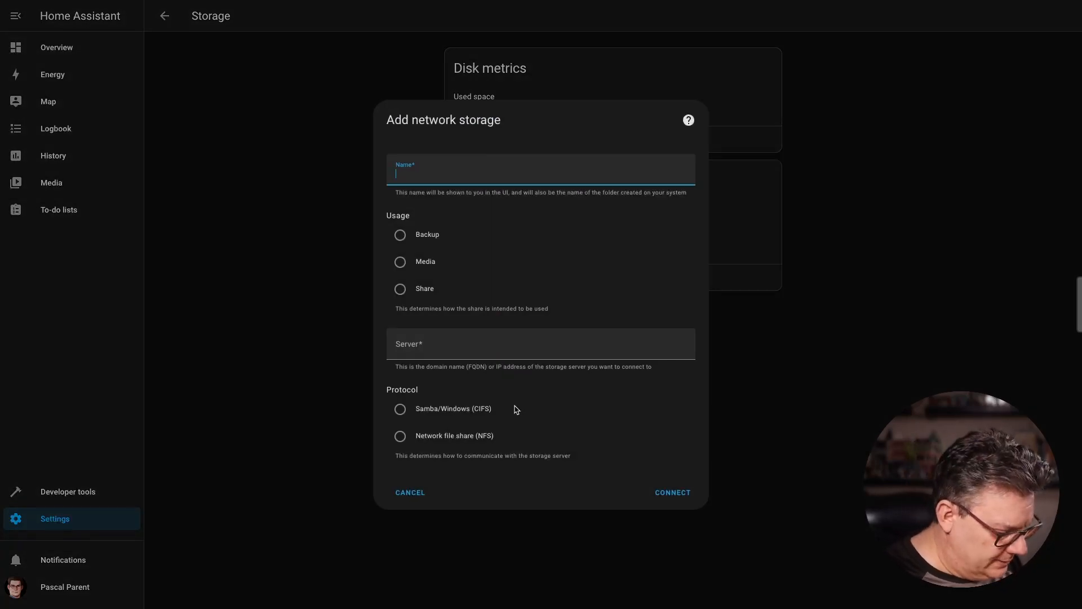
pyautogui.write('HA')
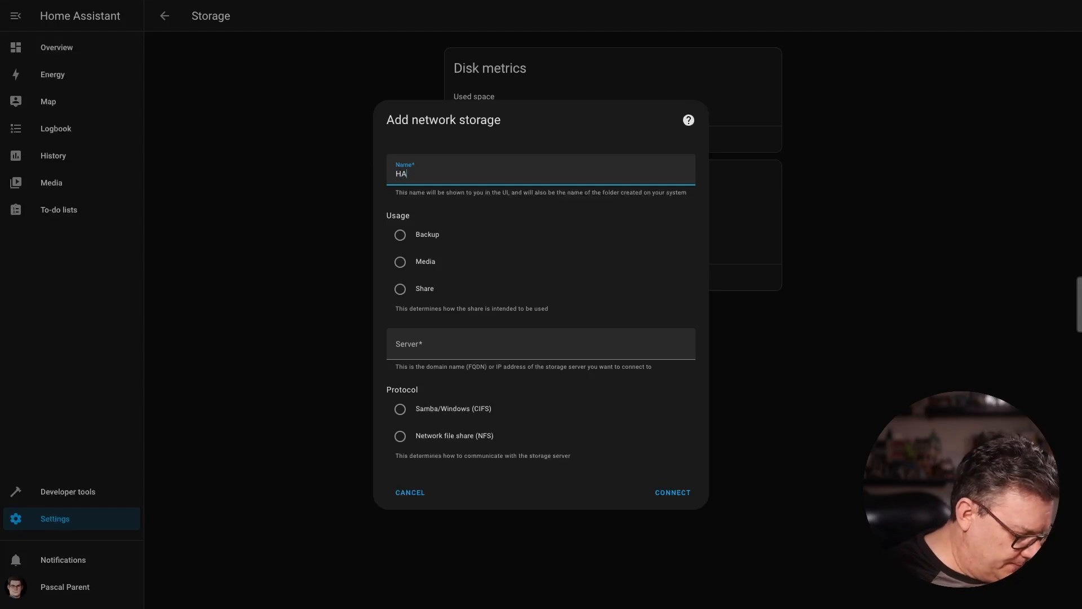
pyautogui.write('Demo')
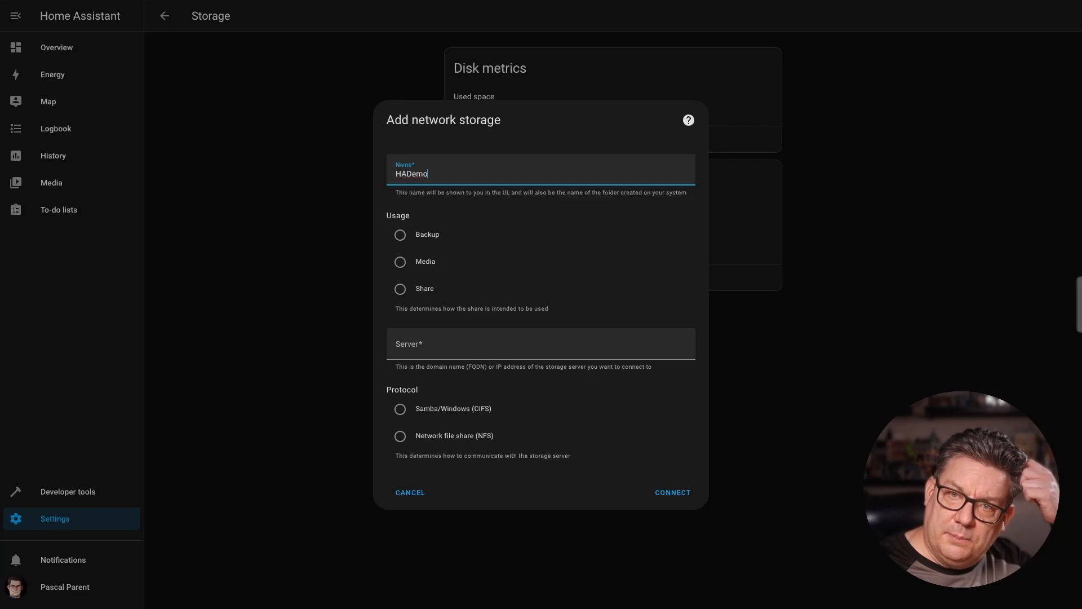
pyautogui.click(434, 236)
pyautogui.click(450, 343)
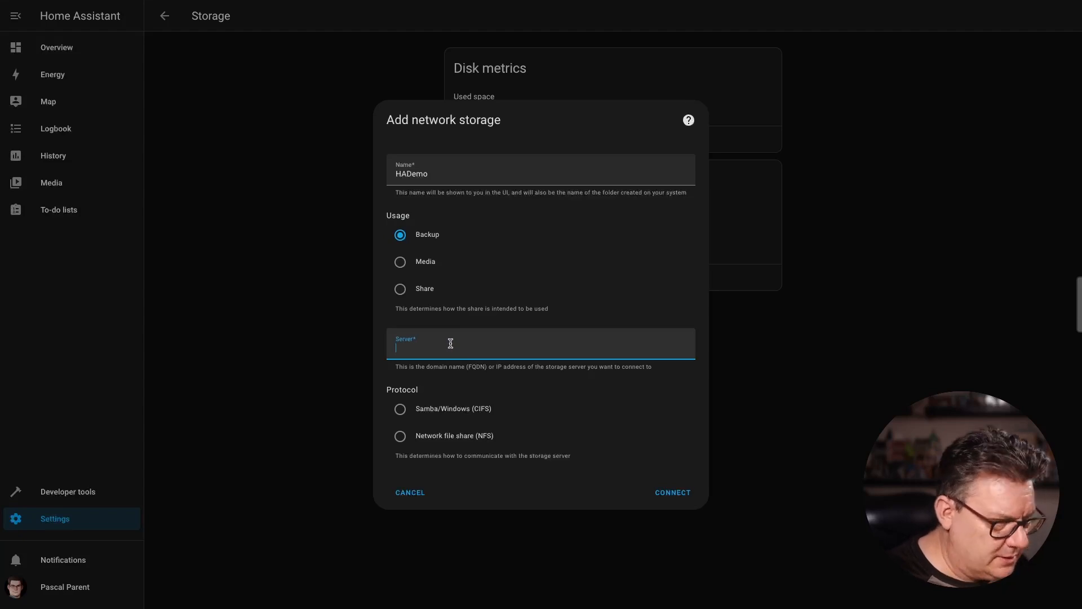
pyautogui.write('192.13')
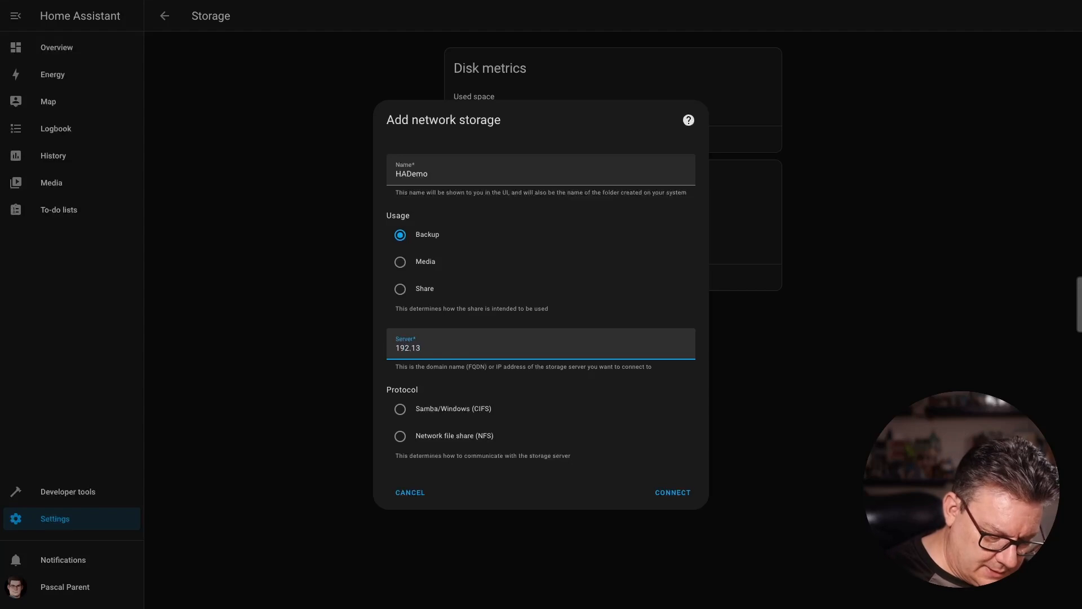
pyautogui.write('8.0.3')
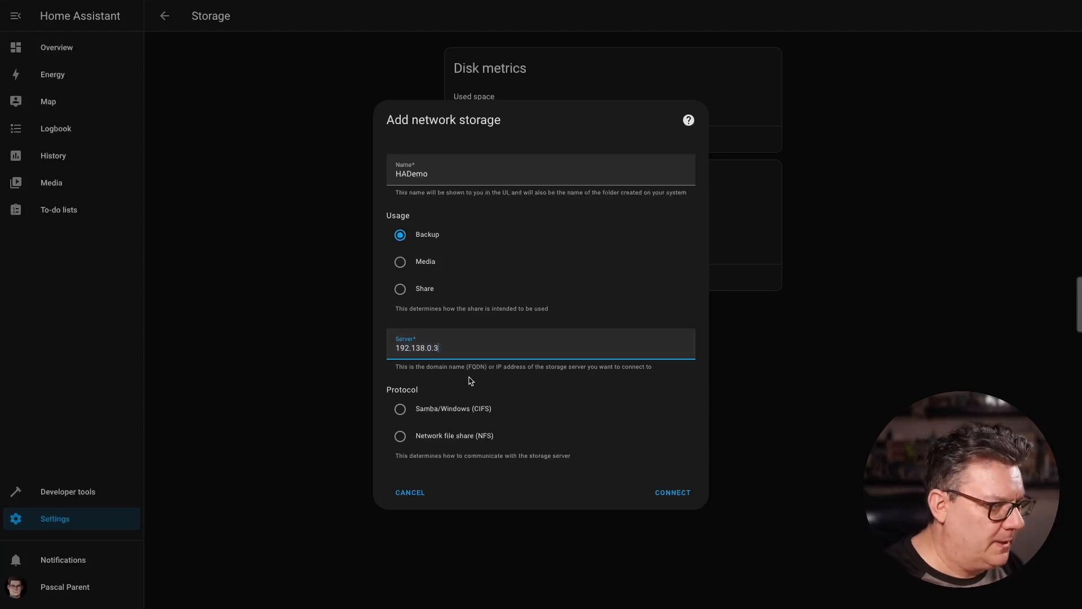
pyautogui.click(455, 410)
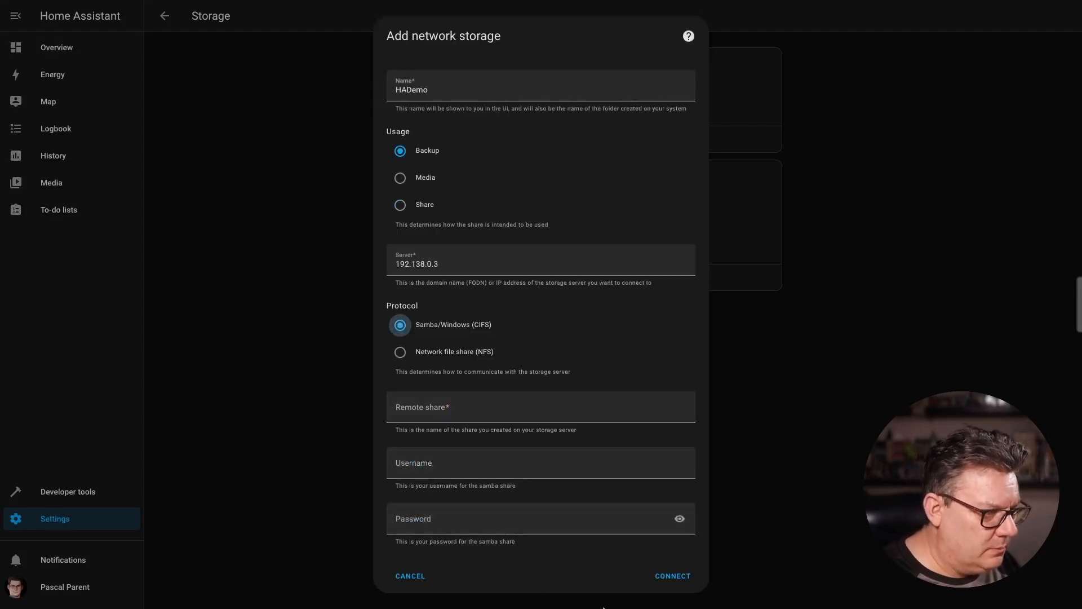
# Enter remote share Home\BackupHA, then the share's username and password.
pyautogui.click(486, 407)
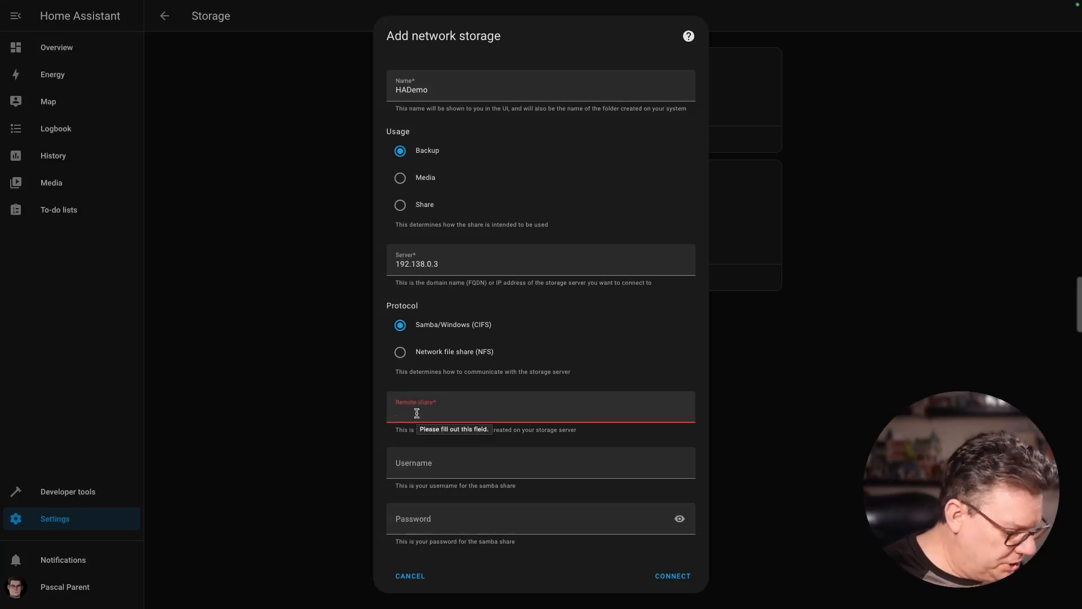
pyautogui.write('B')
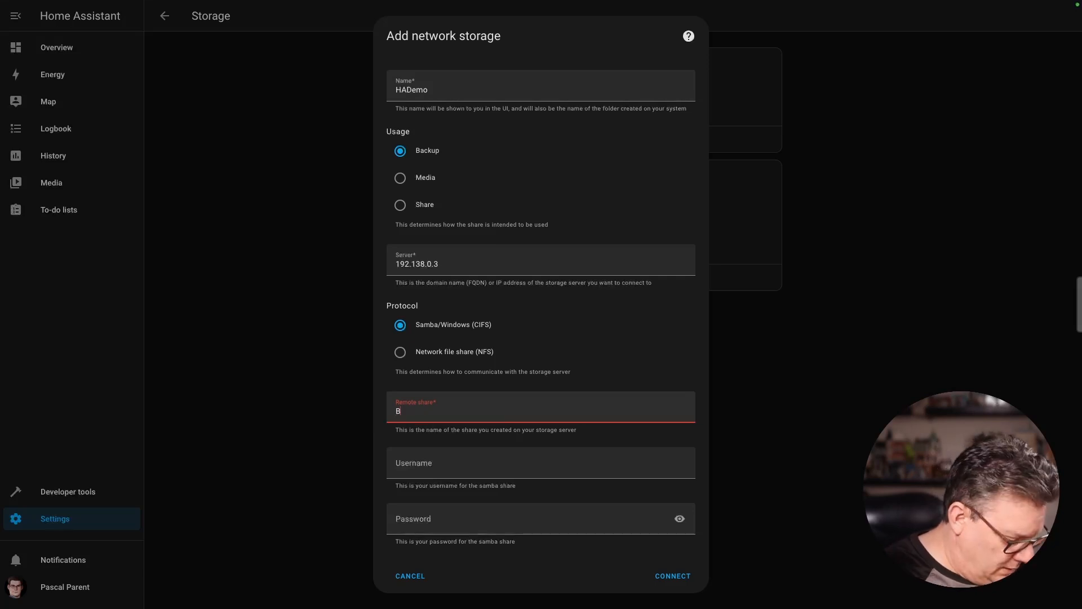
pyautogui.write('ackup')
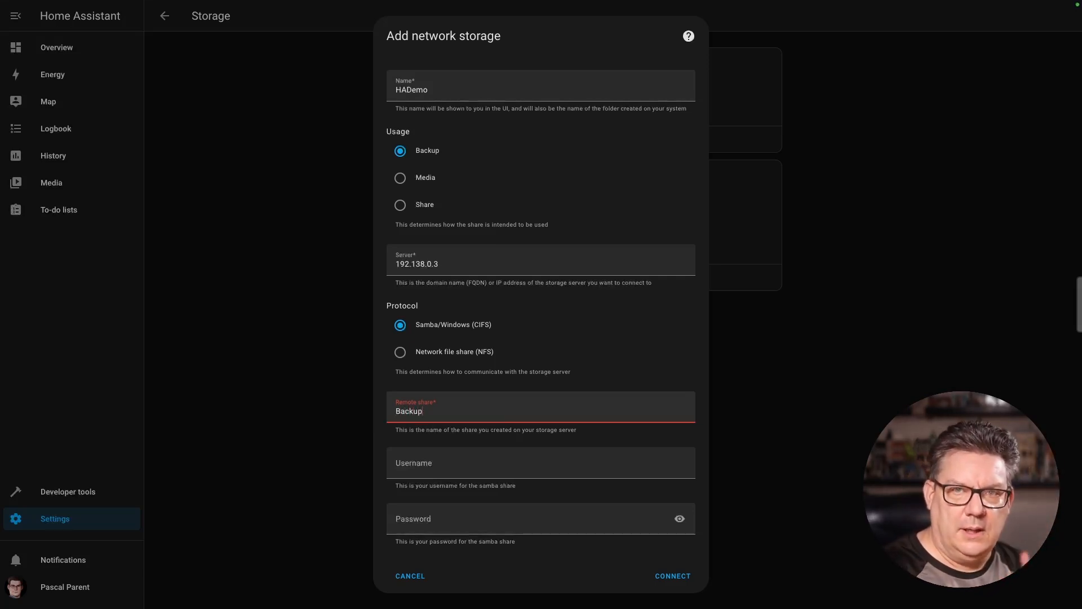
pyautogui.write('HA')
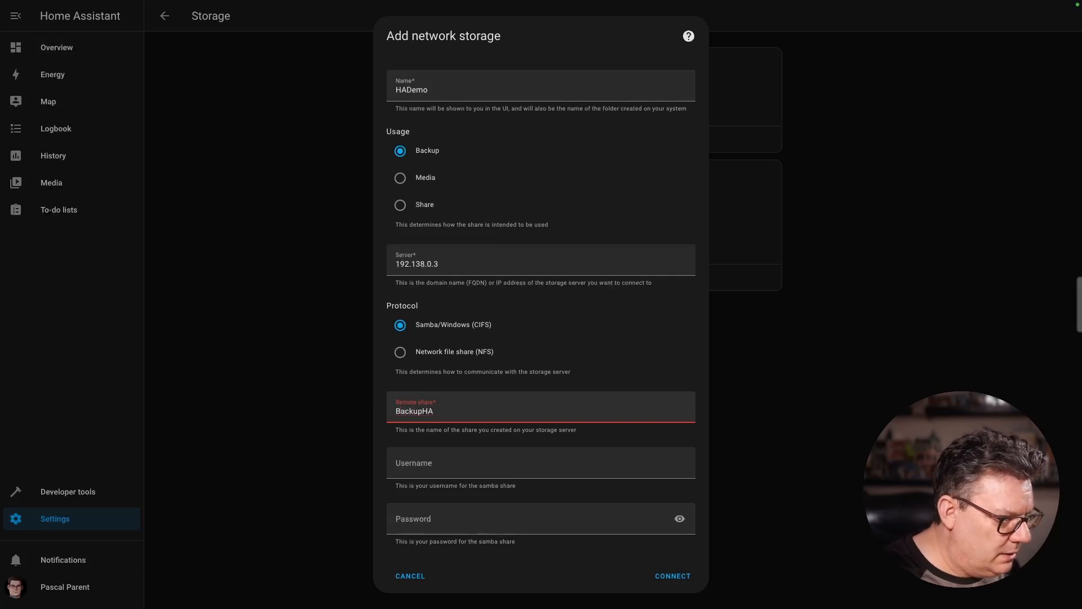
pyautogui.write('Home')
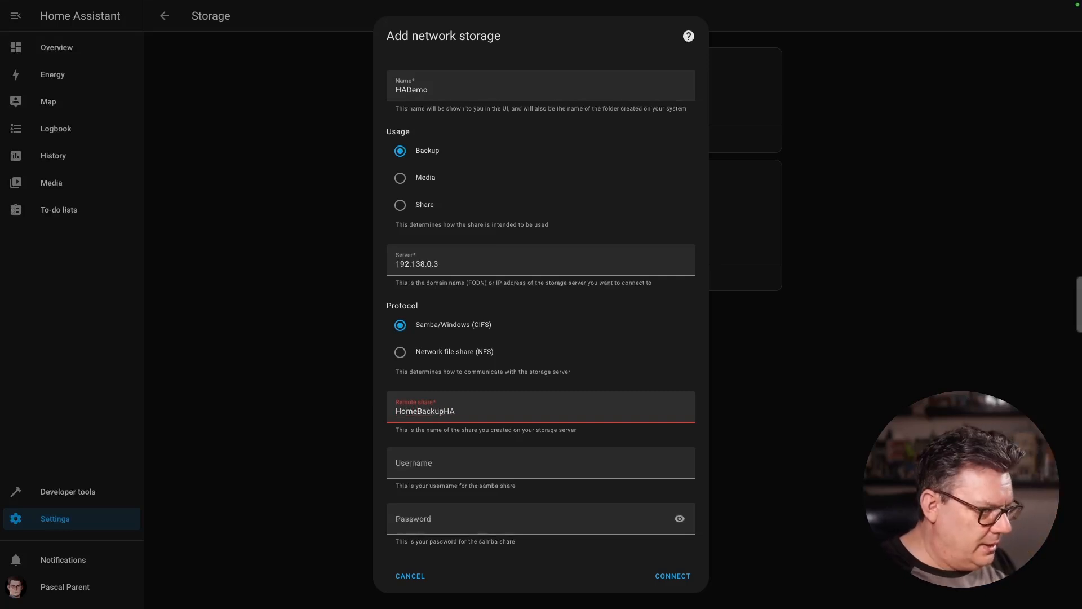
pyautogui.write('\\')
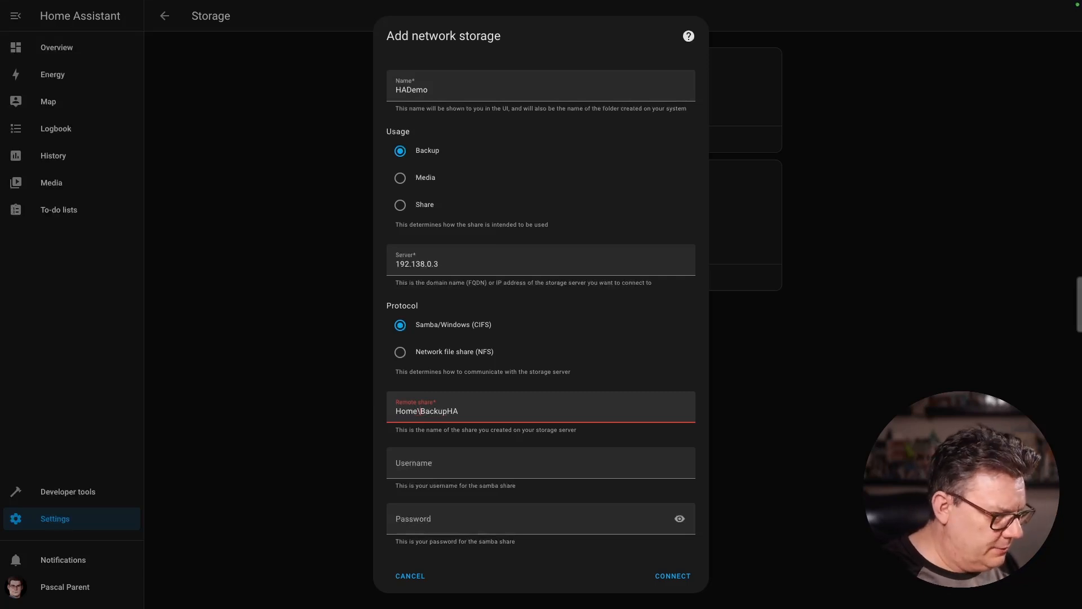
pyautogui.click(435, 467)
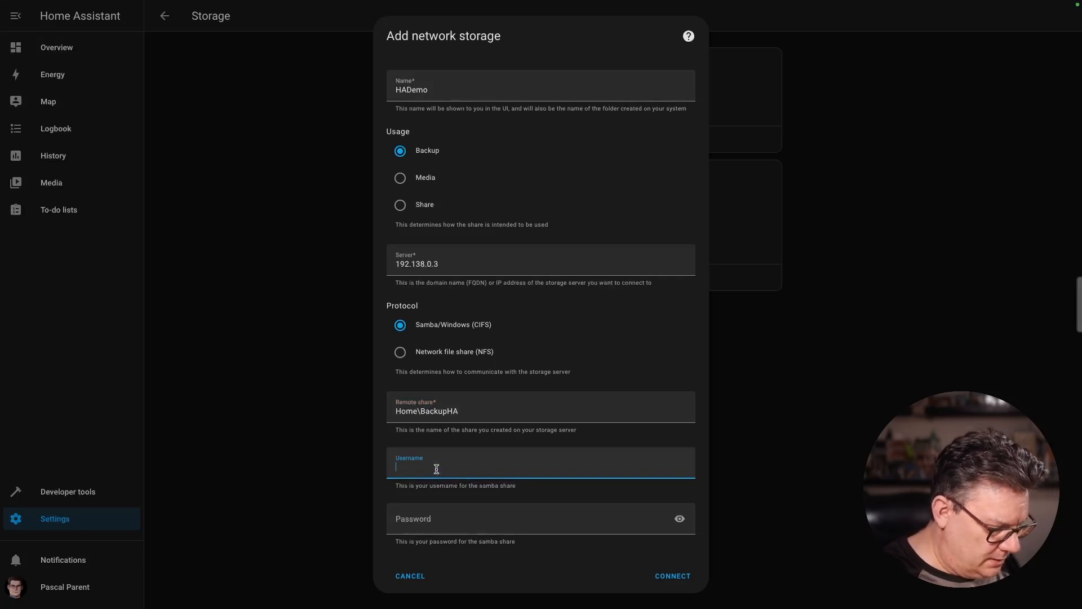
pyautogui.write('parentp')
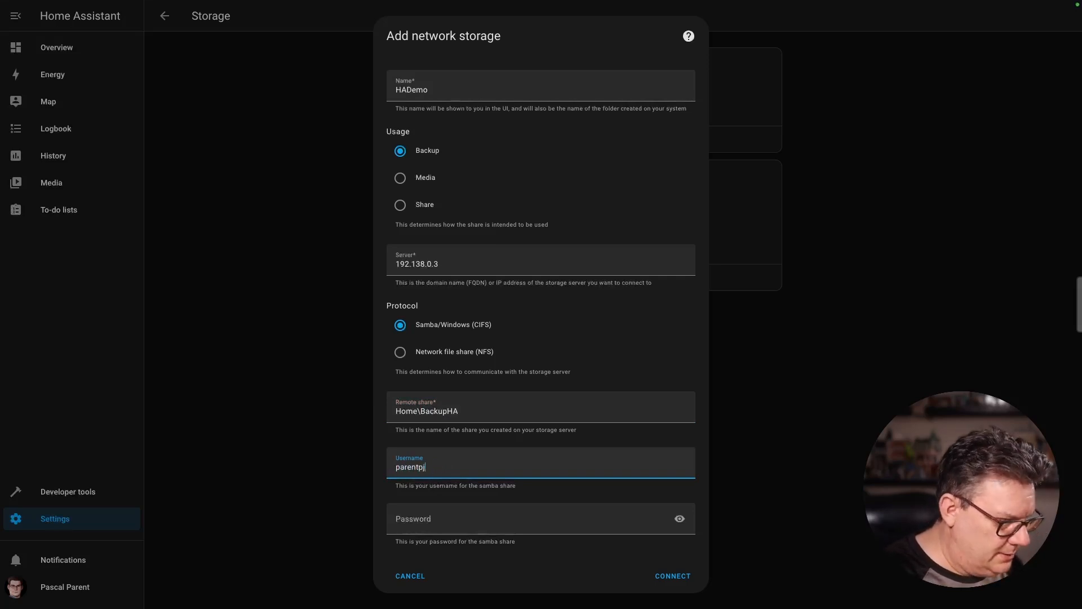
pyautogui.write('j')
pyautogui.click(447, 520)
pyautogui.write('•')
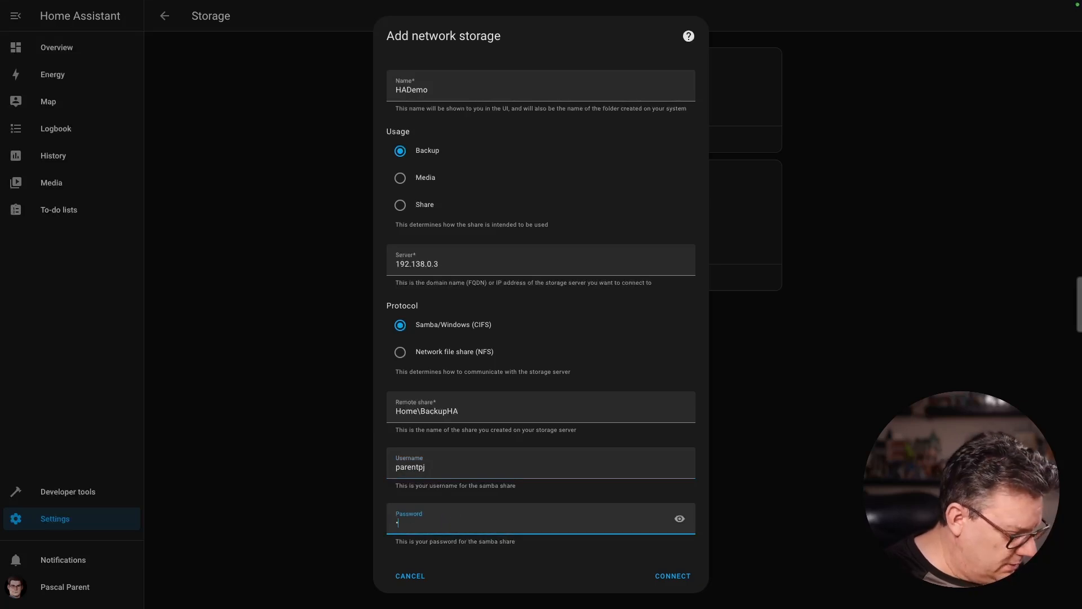
pyautogui.write('•')
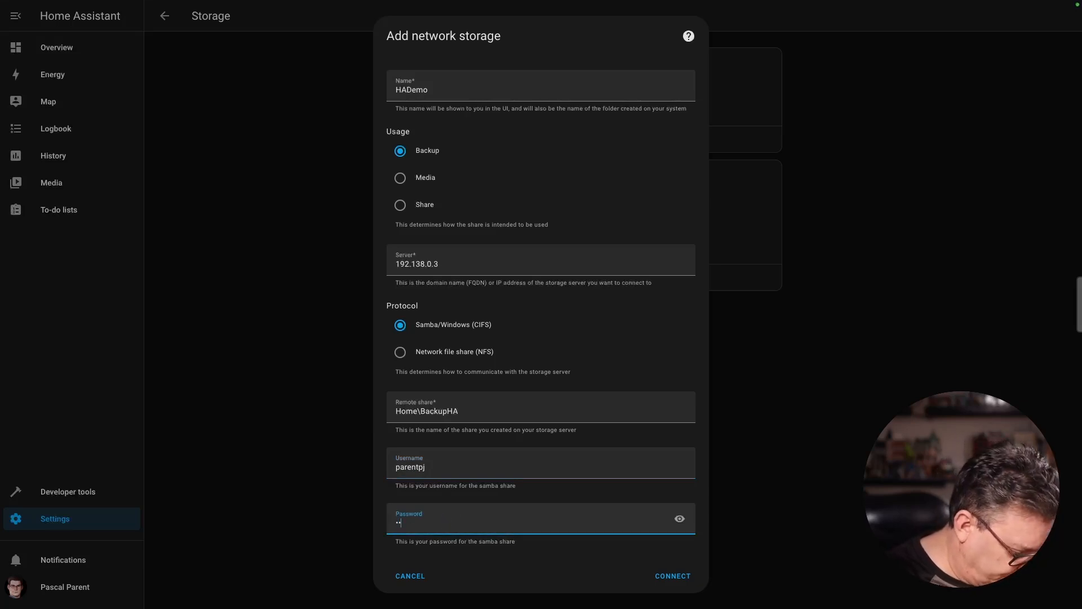
pyautogui.write('••••')
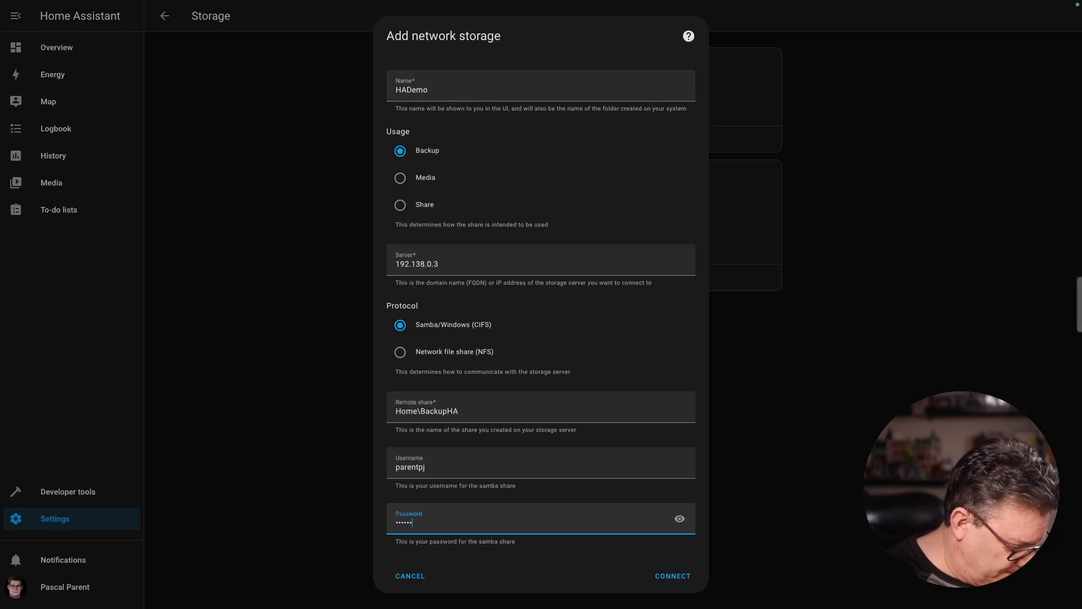
pyautogui.write('•••')
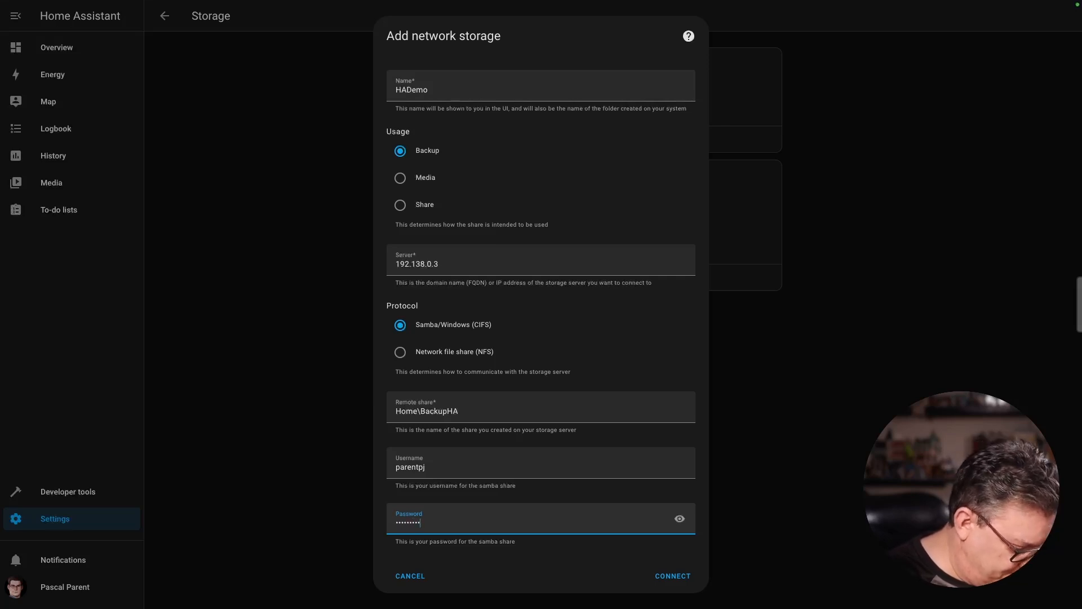
pyautogui.write('•')
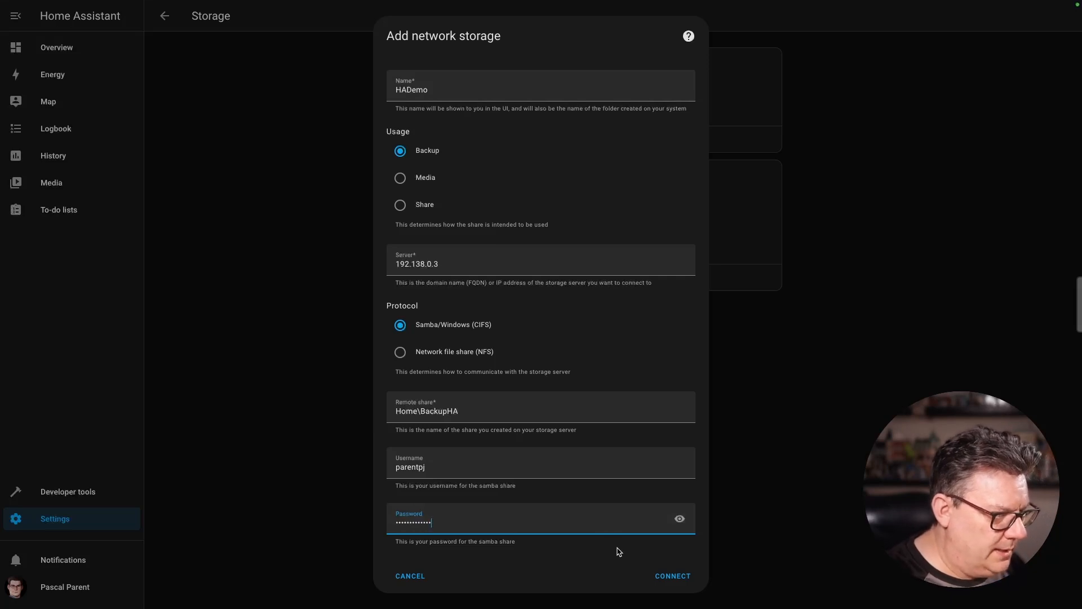
# Connect the HADemo share, keeping CIFS version Auto and replacing the path's backslash with '/'.
pyautogui.click(656, 578)
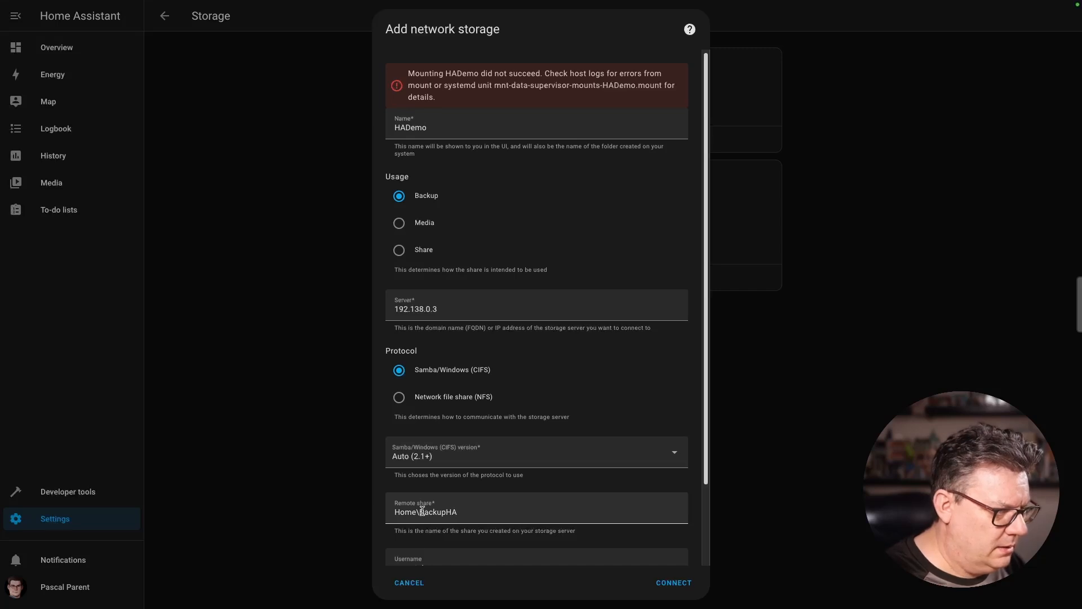
pyautogui.scroll(-2, 422, 511)
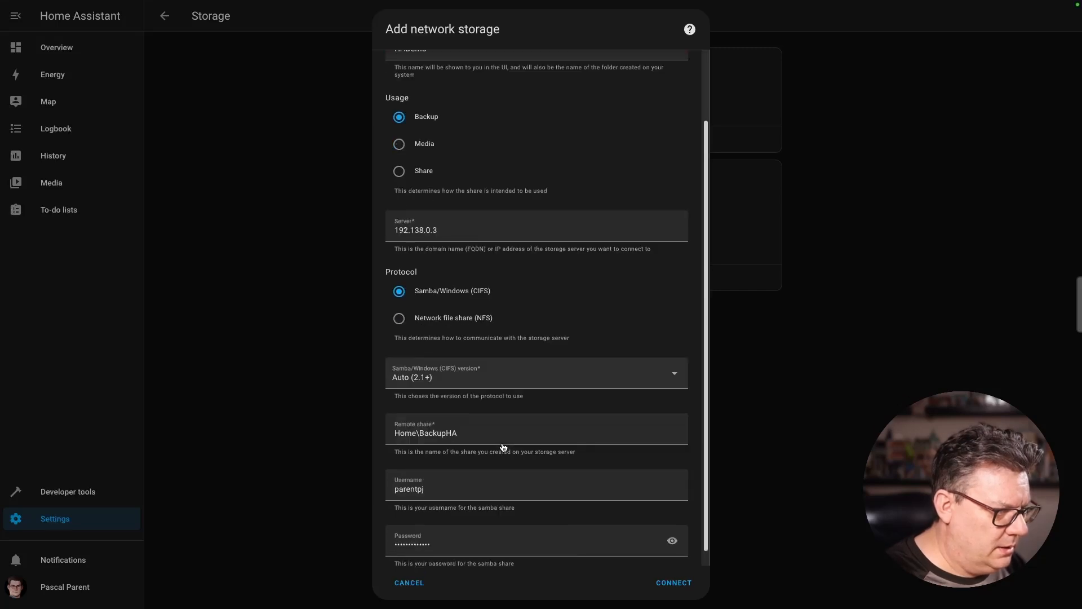
pyautogui.click(438, 378)
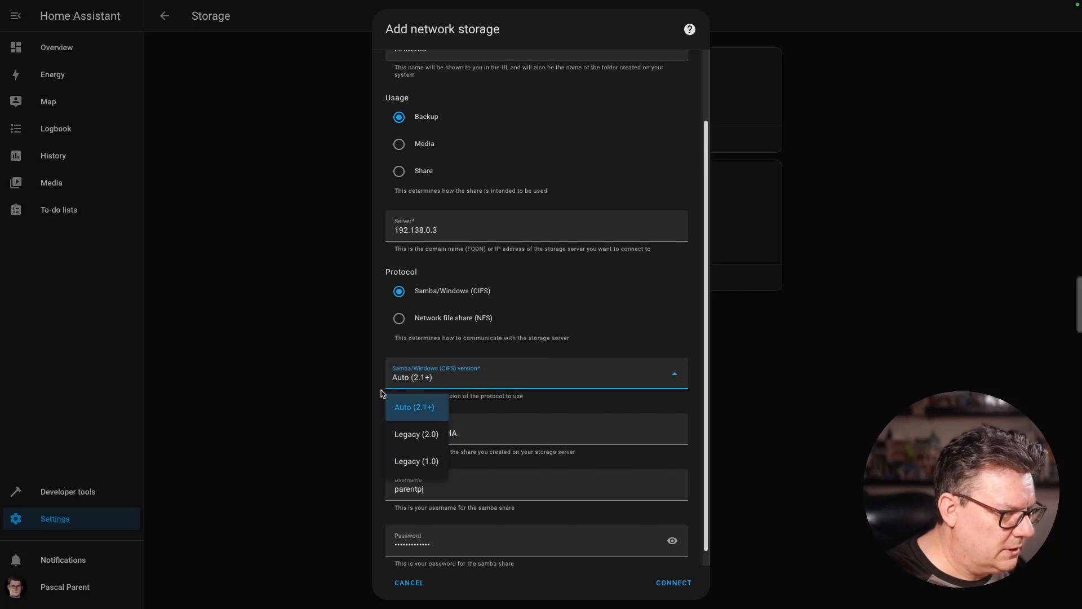
pyautogui.click(317, 396)
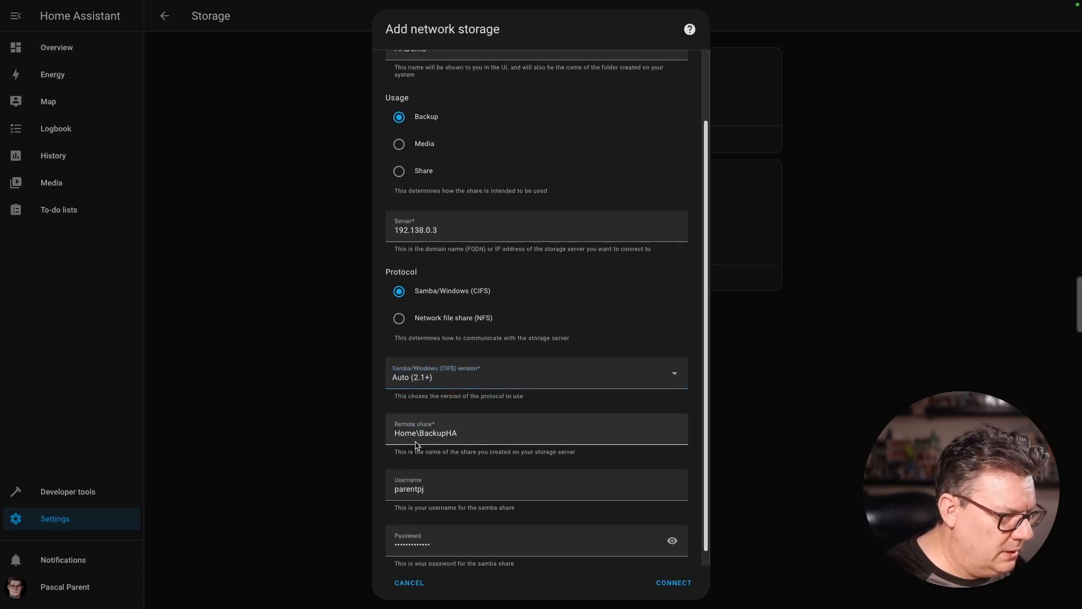
pyautogui.click(419, 436)
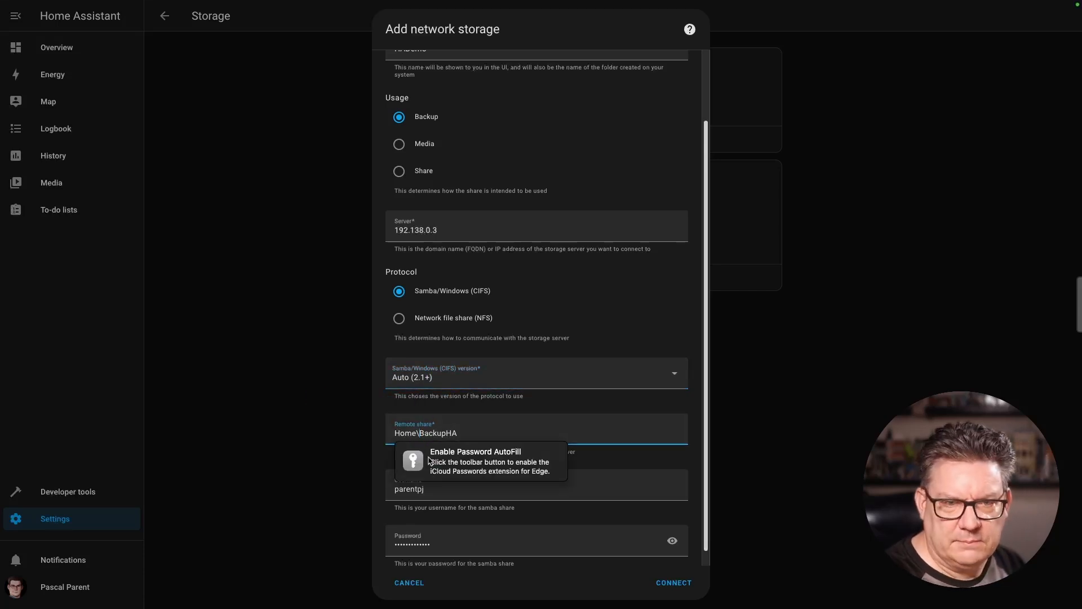
pyautogui.press('BackSpace')
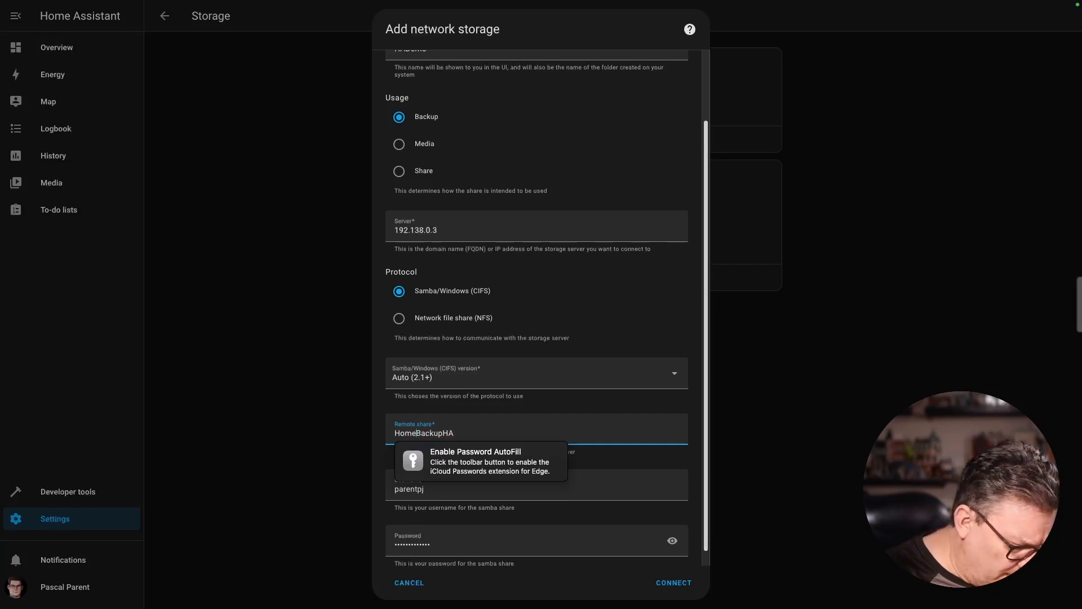
pyautogui.write('/')
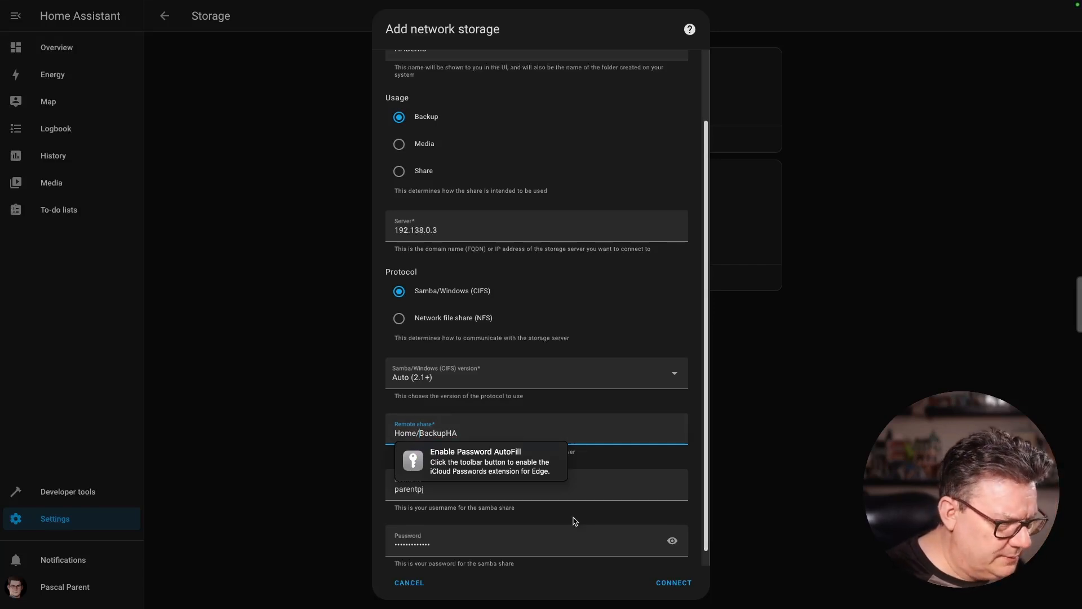
pyautogui.click(674, 582)
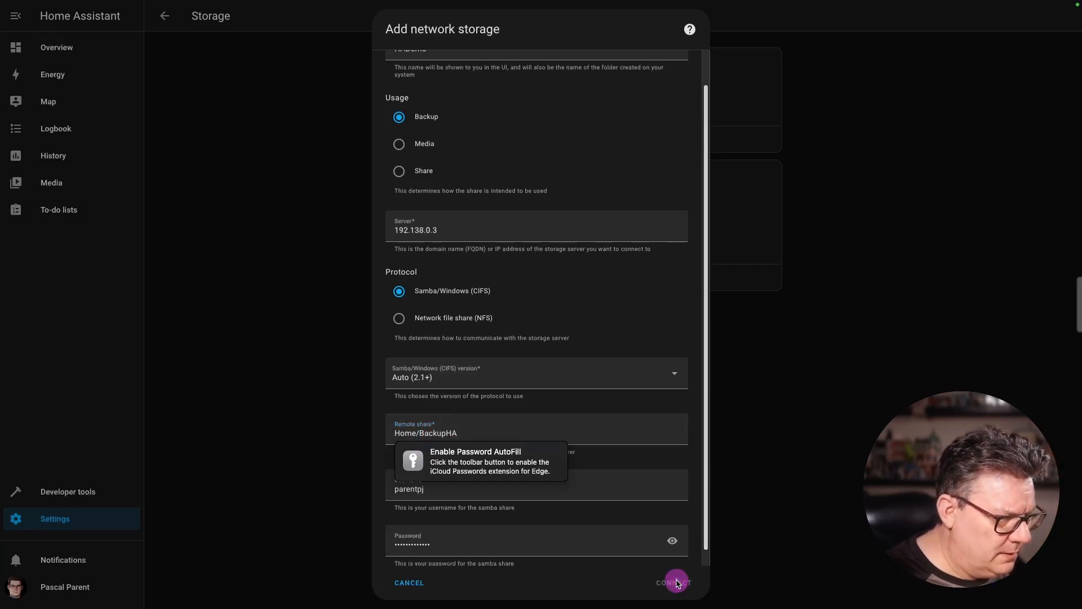
pyautogui.click(299, 414)
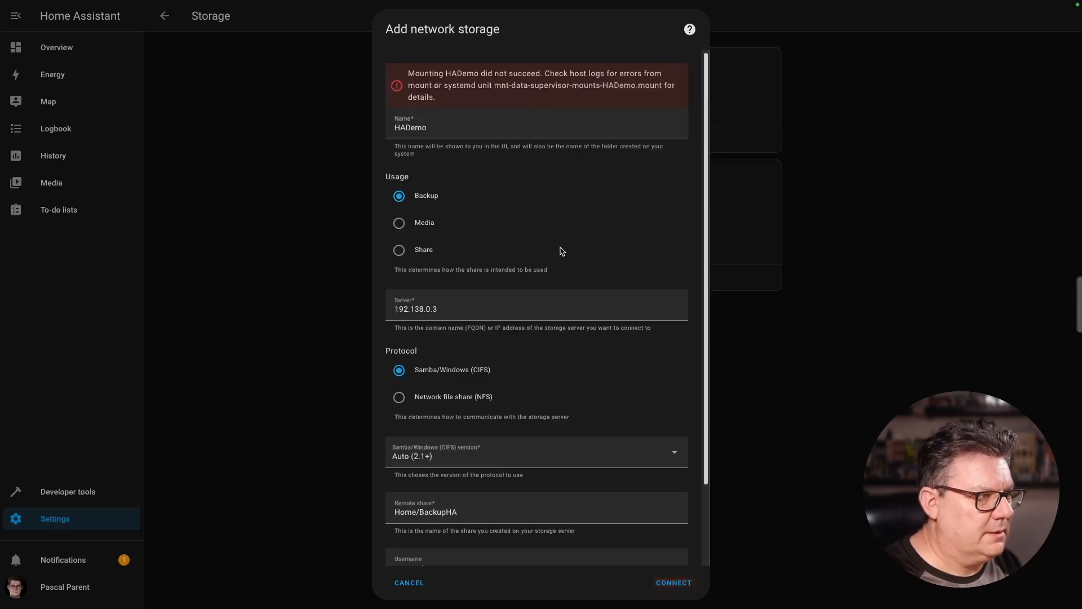
pyautogui.scroll(-2, 265, 276)
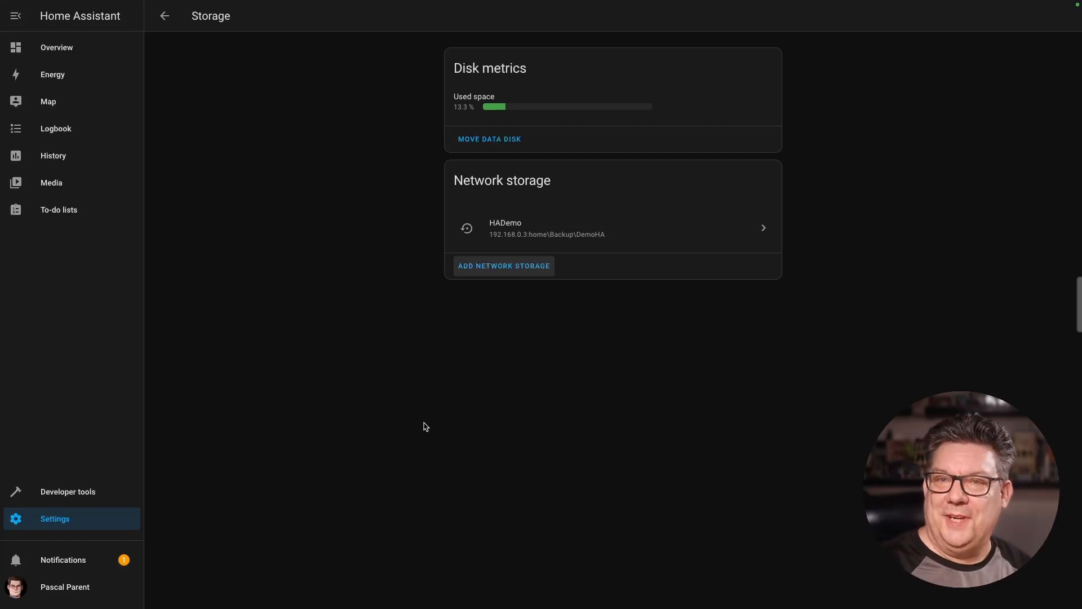
# Go to Settings > System > Backups and show its extra actions menu.
pyautogui.click(73, 514)
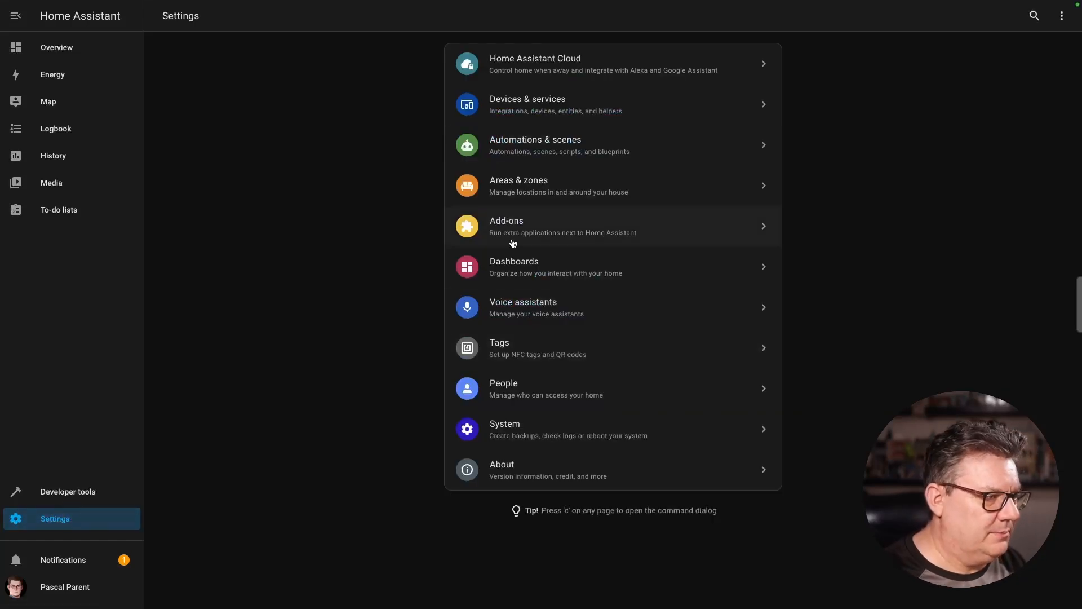
pyautogui.click(514, 432)
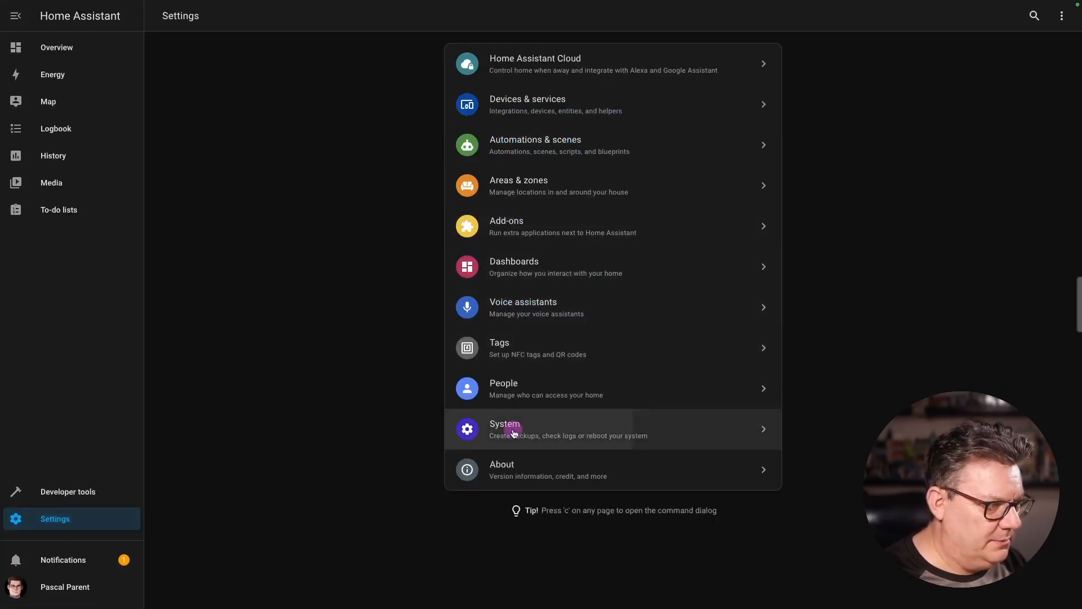
pyautogui.click(522, 234)
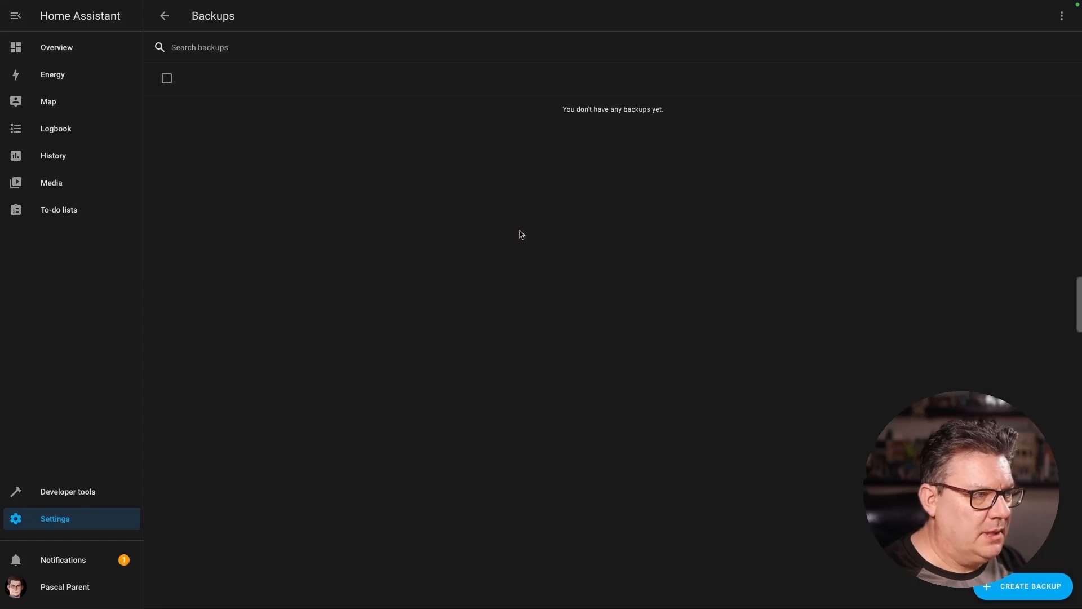
pyautogui.click(1062, 17)
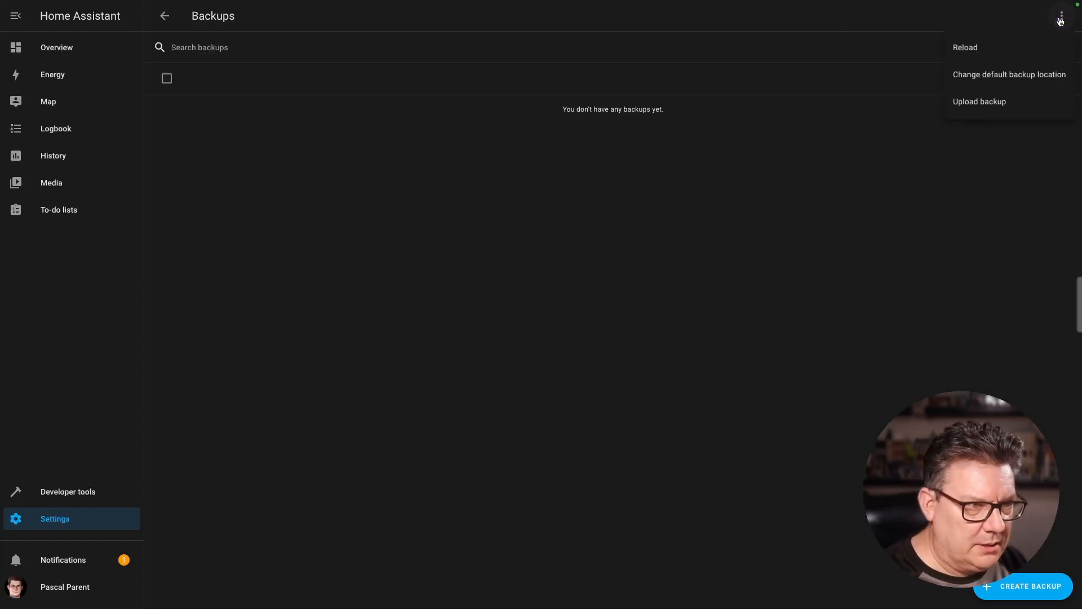
pyautogui.click(983, 75)
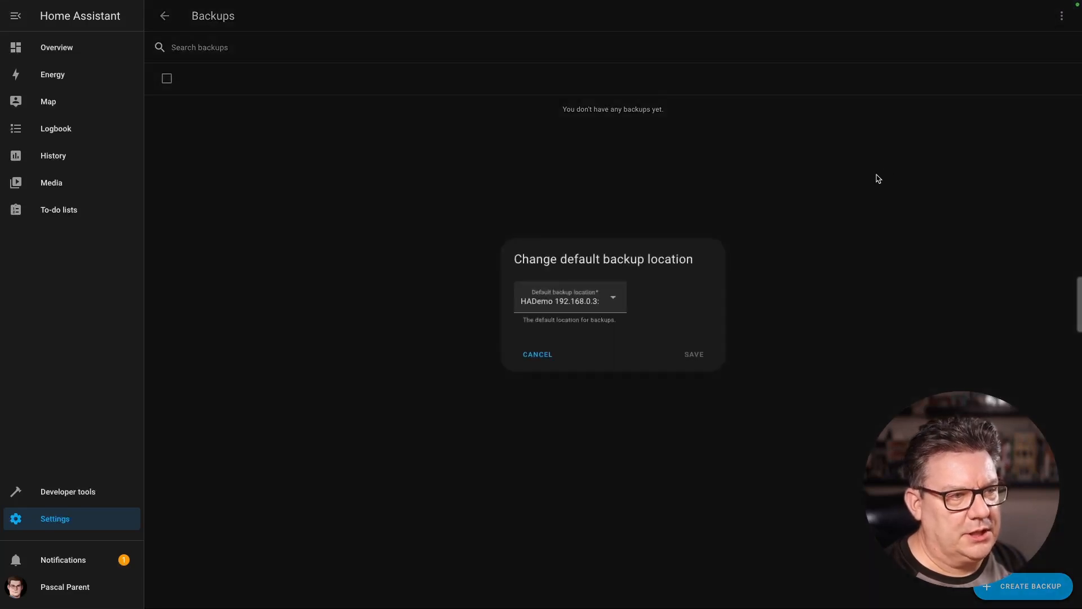
pyautogui.click(620, 299)
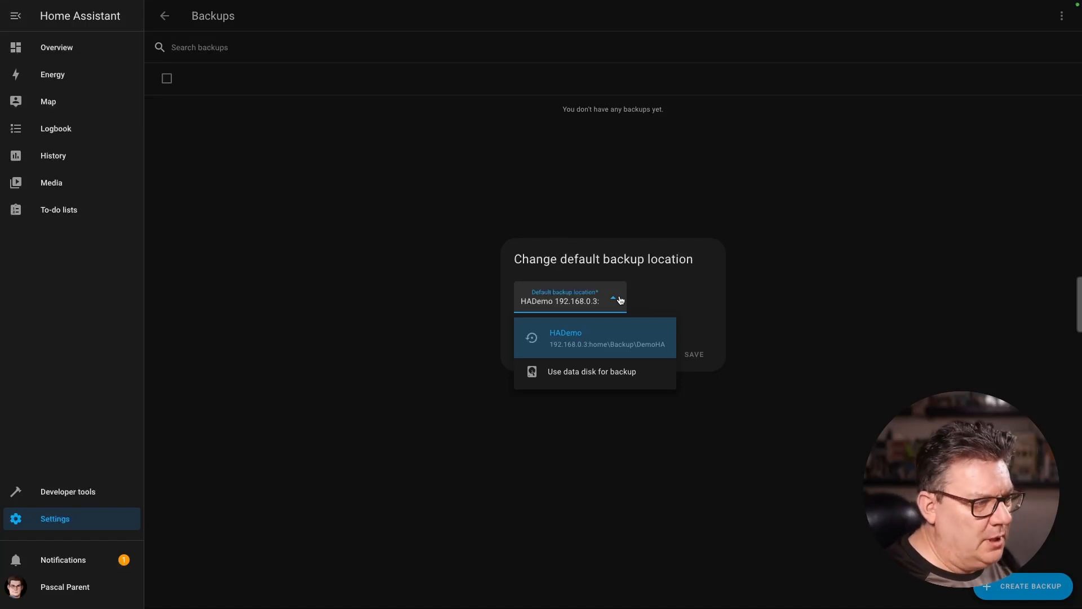
pyautogui.click(611, 331)
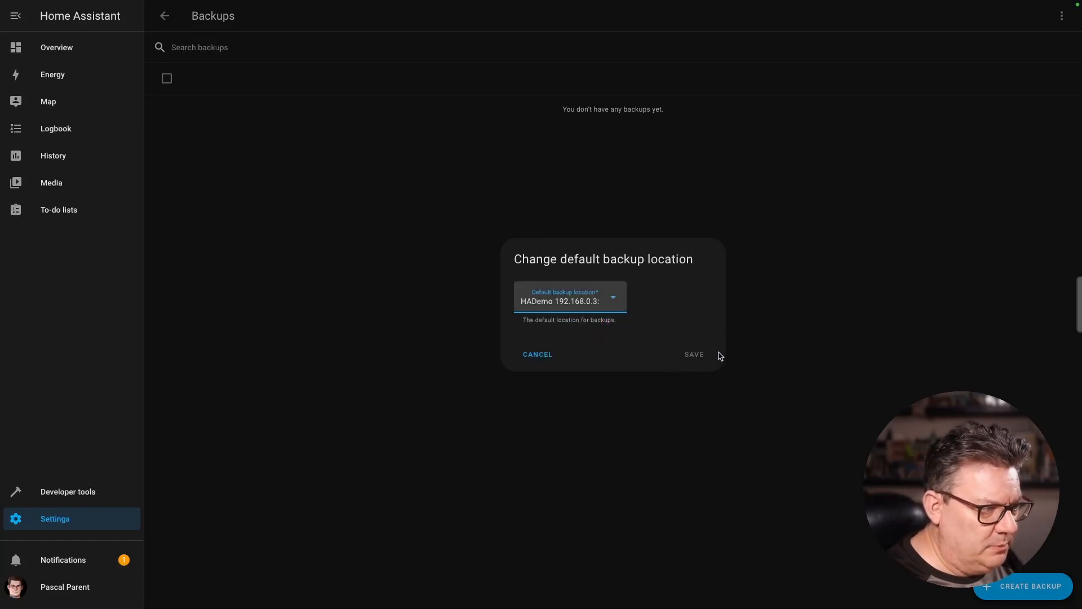
pyautogui.click(535, 354)
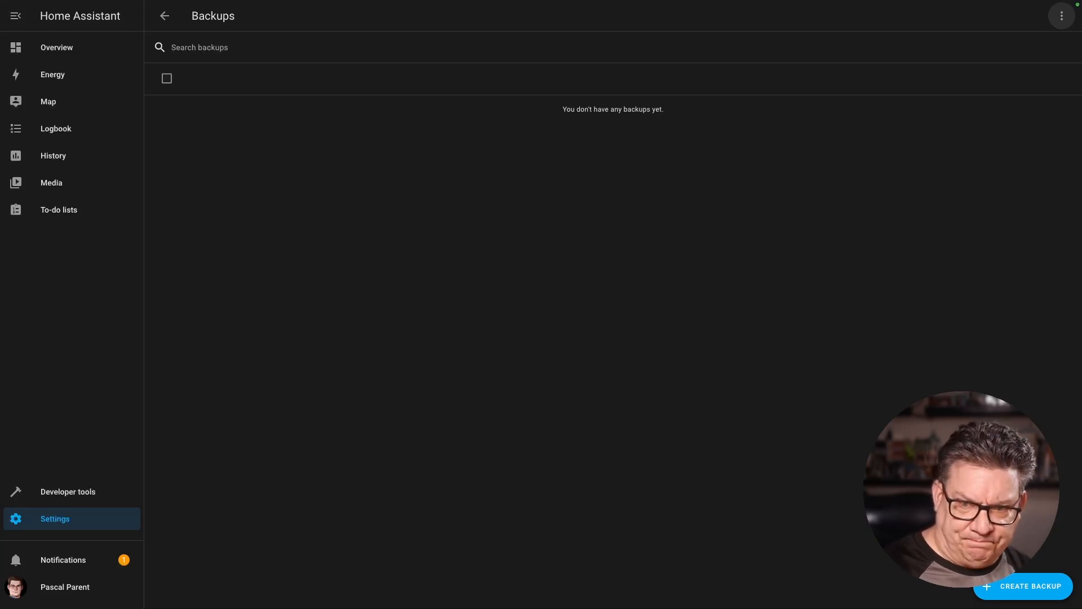
# Create a full backup named 'Initial Clean HA - HADemo'.
pyautogui.click(1063, 587)
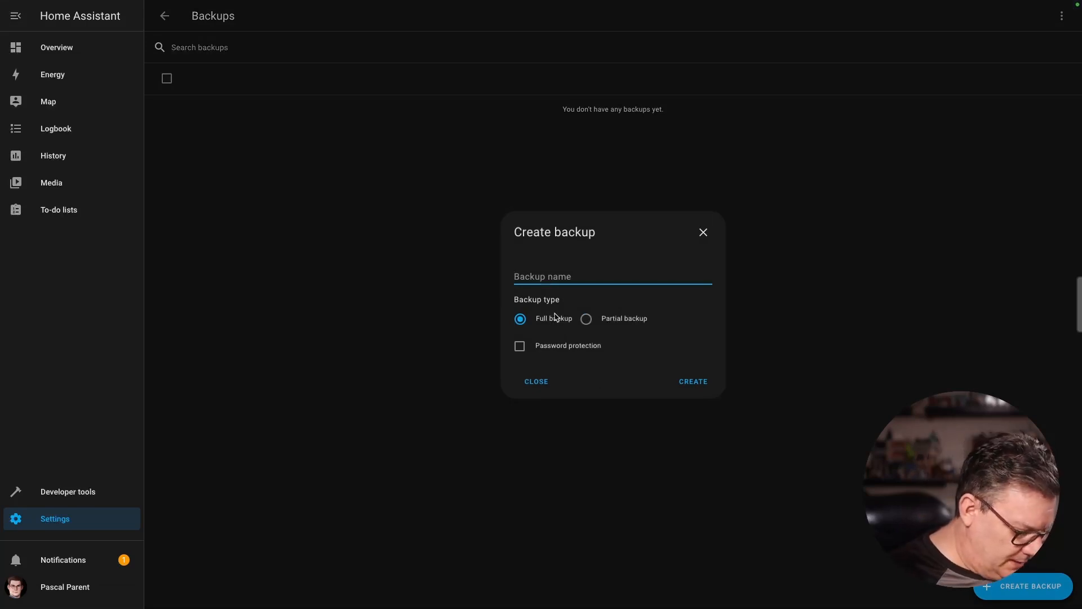
pyautogui.write('Ini')
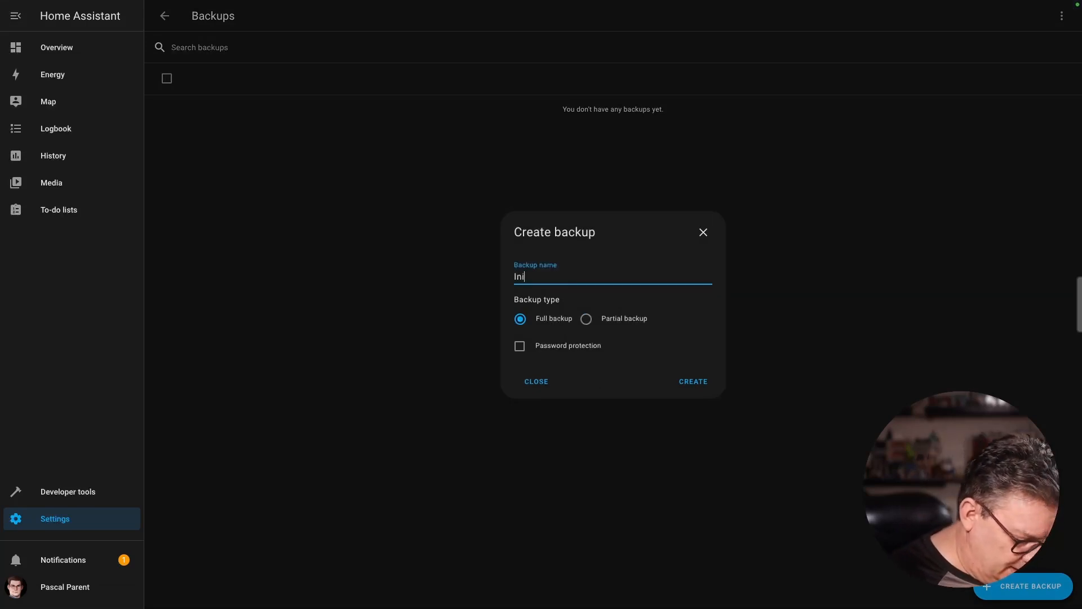
pyautogui.write('tial')
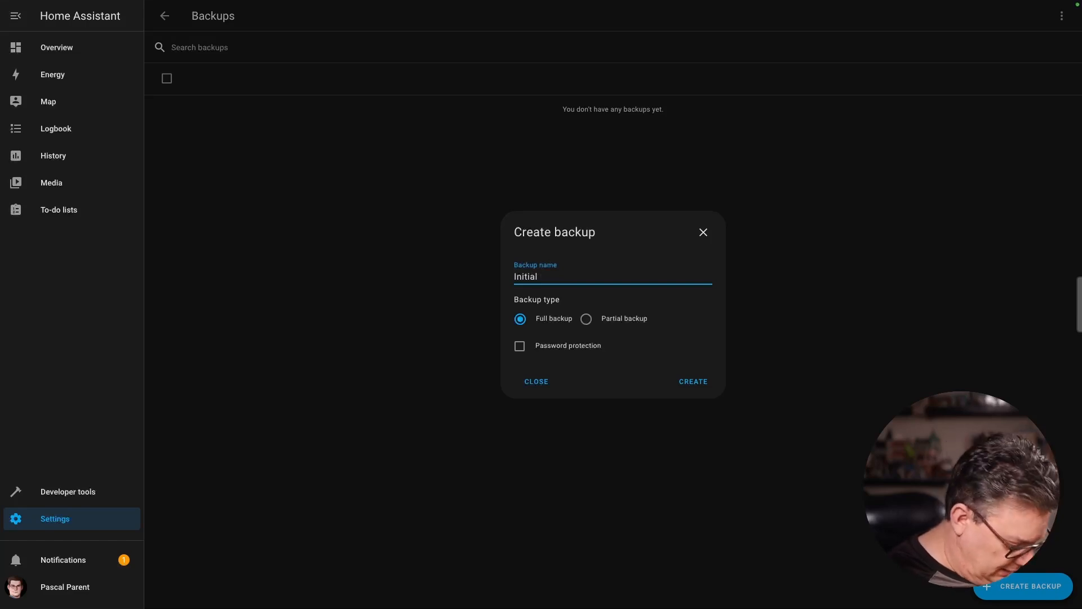
pyautogui.write(' Clean HA')
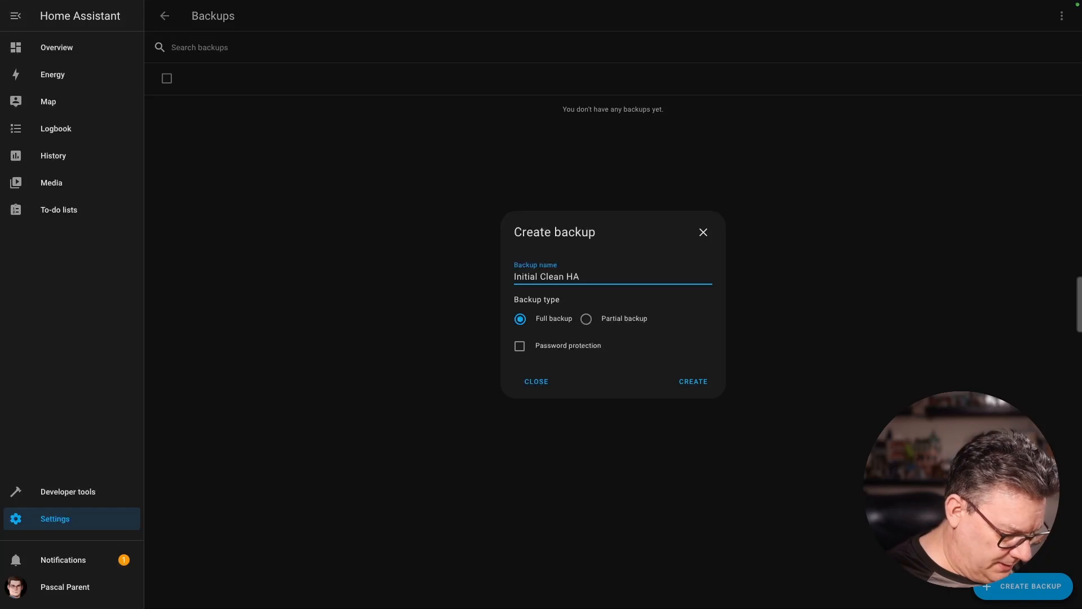
pyautogui.write(' - HA')
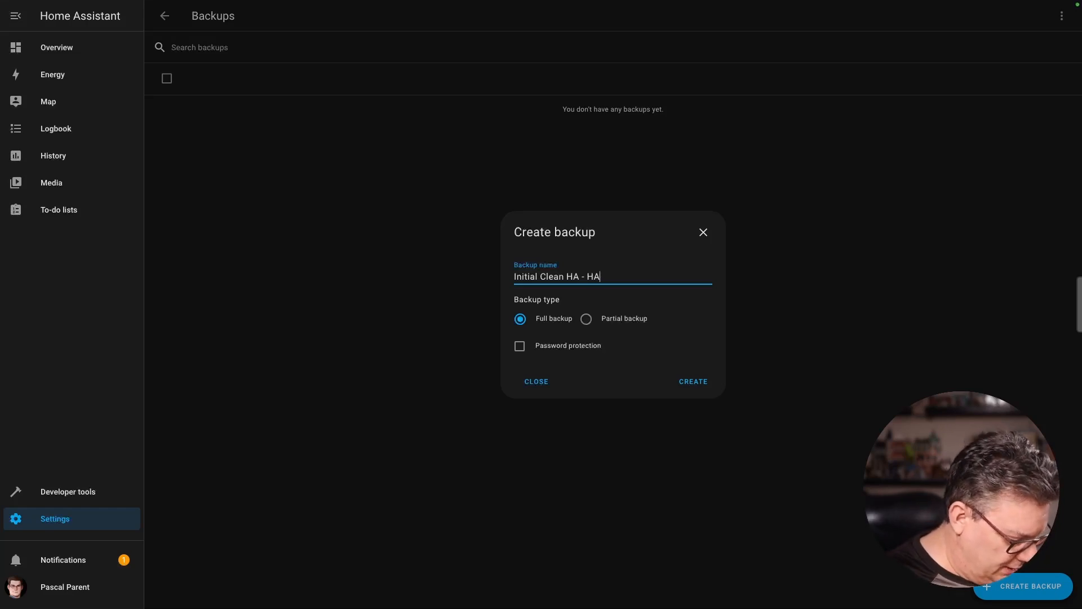
pyautogui.write('Demo')
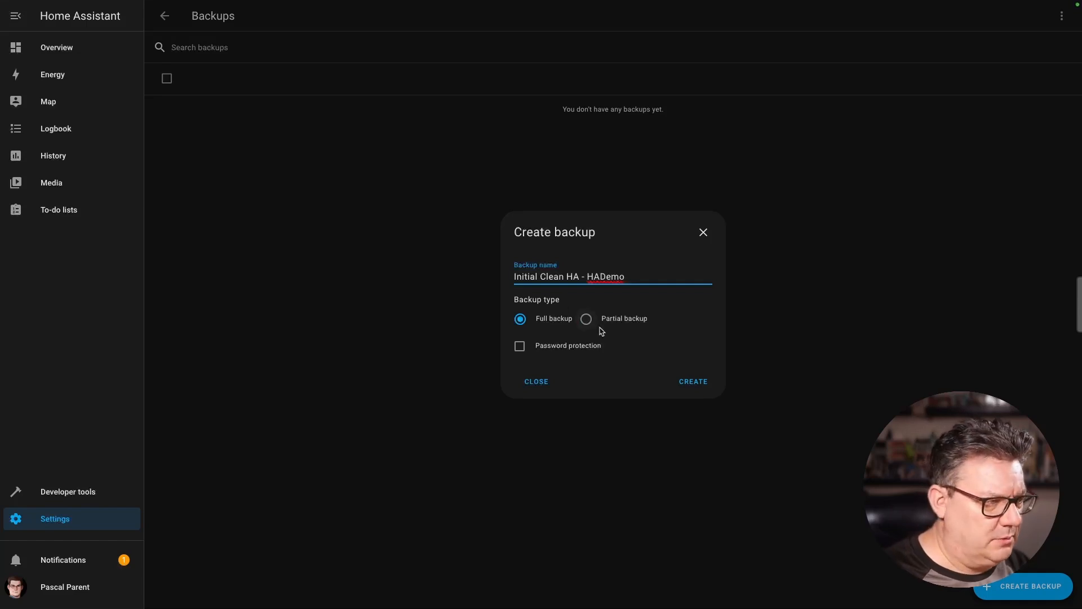
pyautogui.click(682, 380)
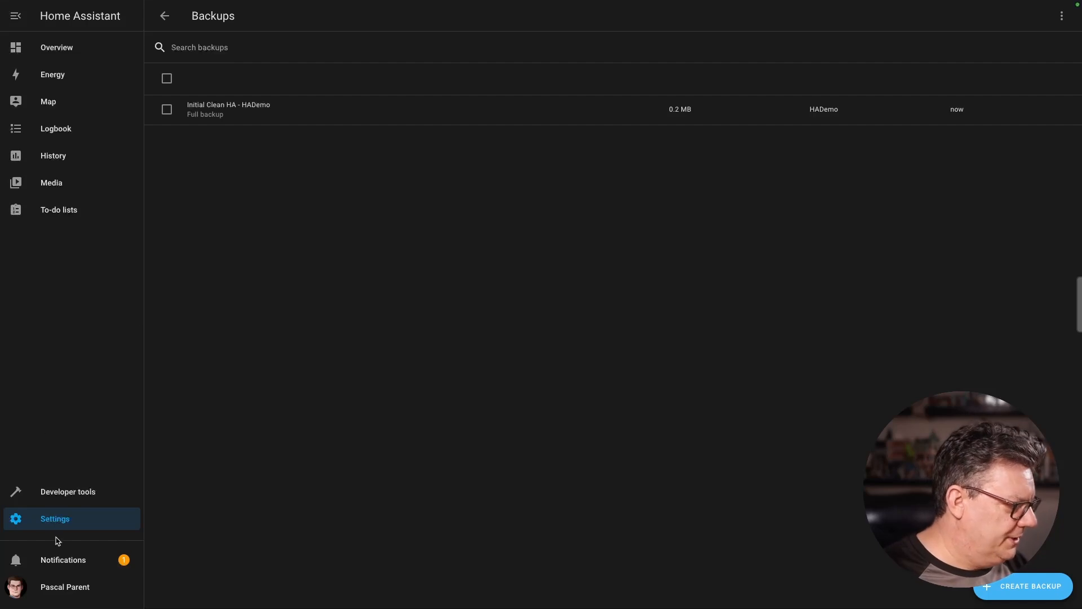
# Ignore the discovered Shelly device and dismiss the new-devices notification.
pyautogui.click(57, 558)
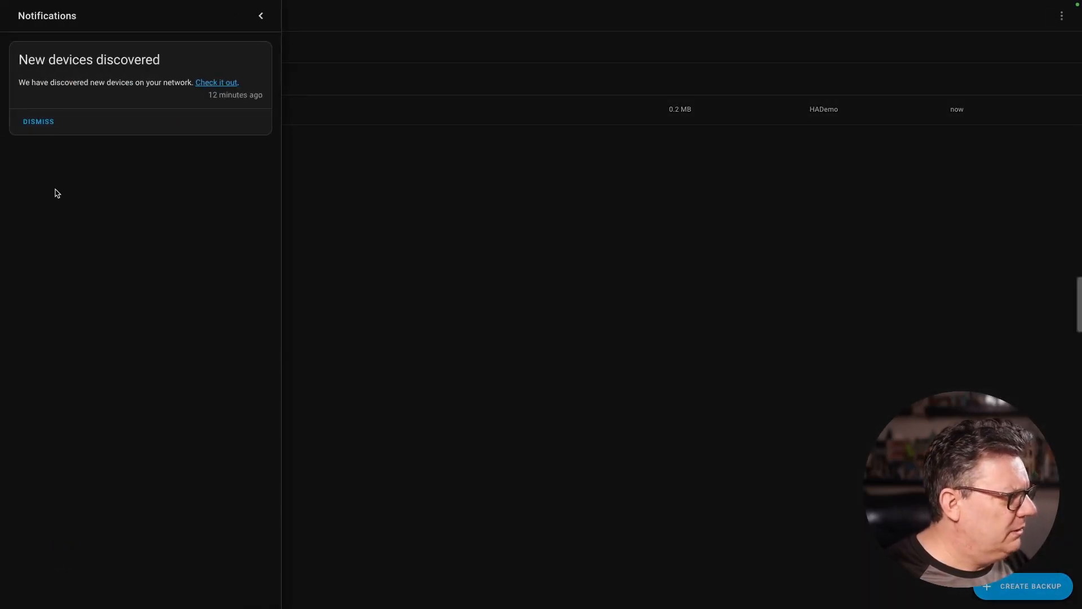
pyautogui.click(208, 83)
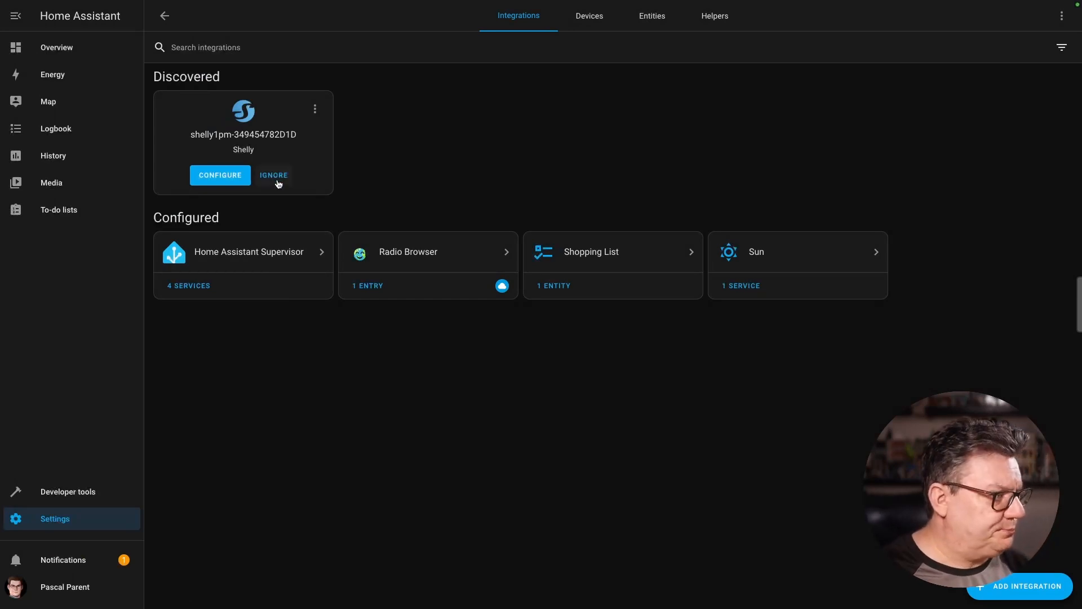
pyautogui.click(275, 175)
pyautogui.click(671, 343)
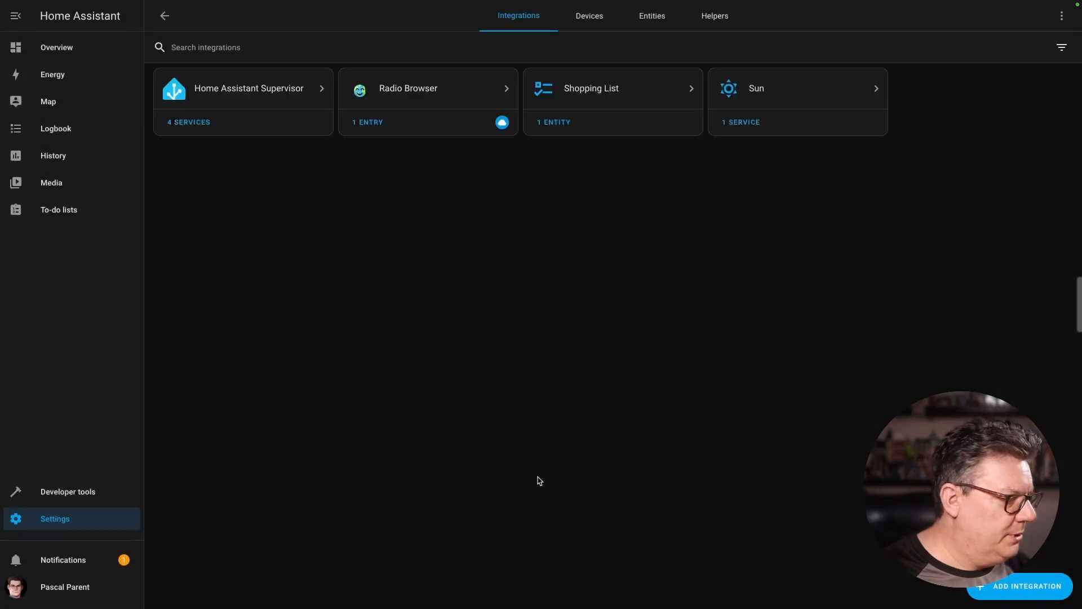
pyautogui.click(114, 561)
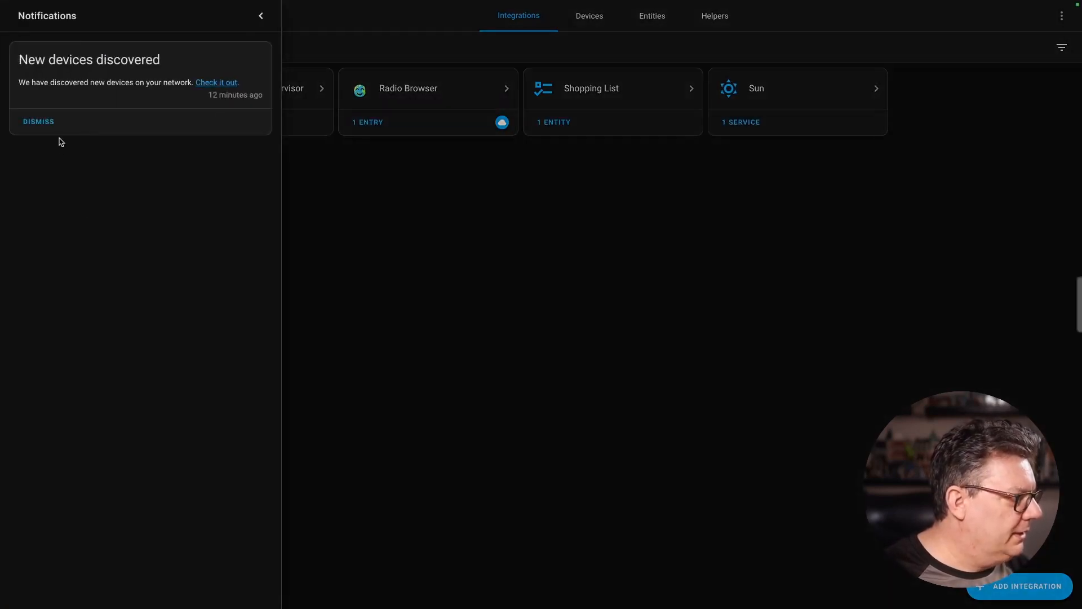
pyautogui.click(50, 125)
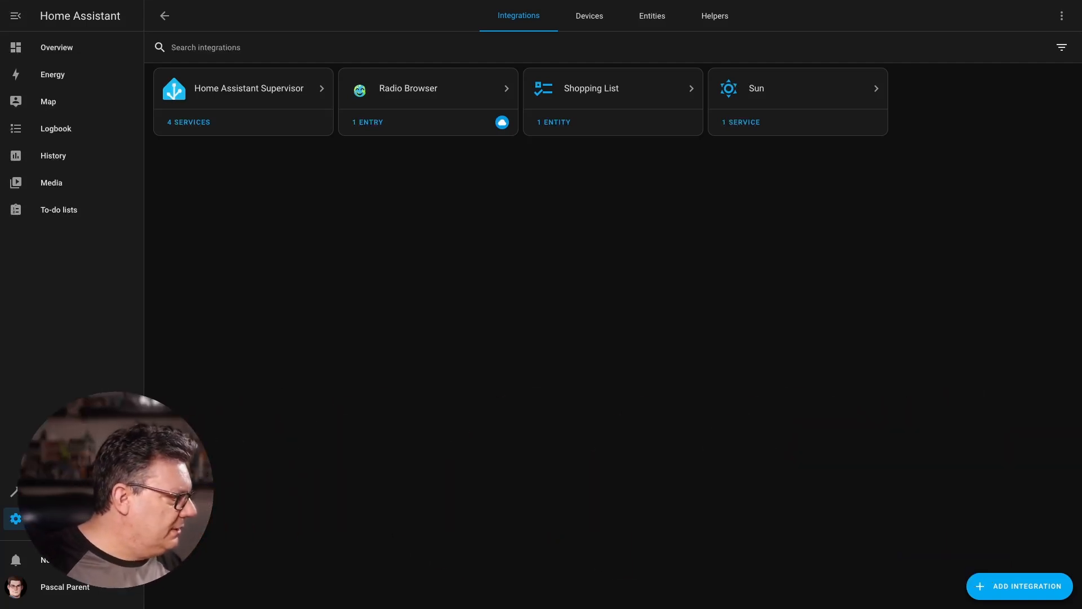
# Add the Season integration with meteorological seasons, placing it in a new Weather area.
pyautogui.click(1018, 594)
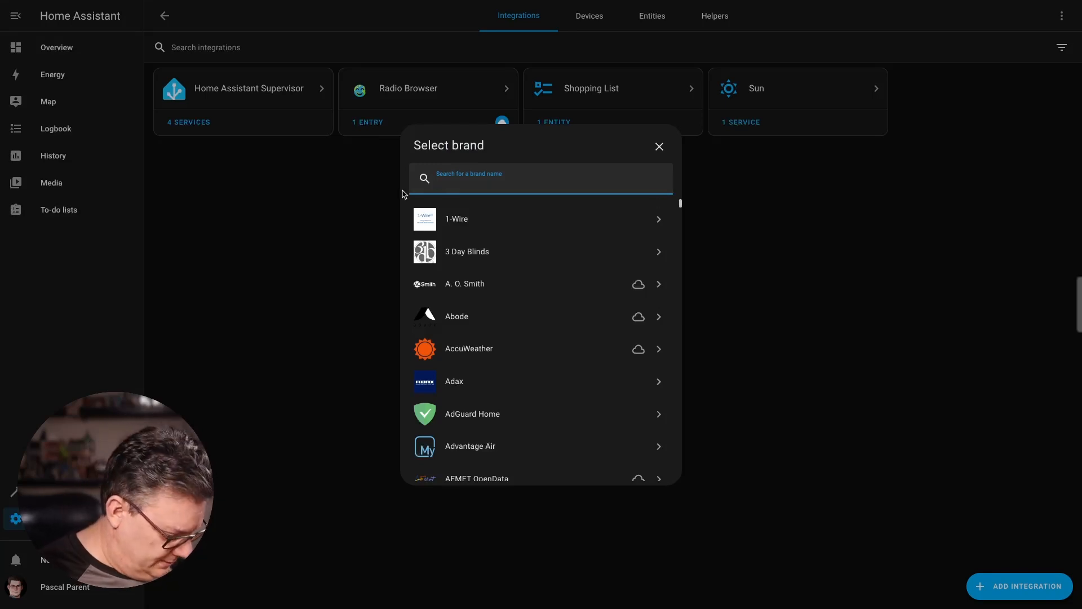
pyautogui.write('Sea')
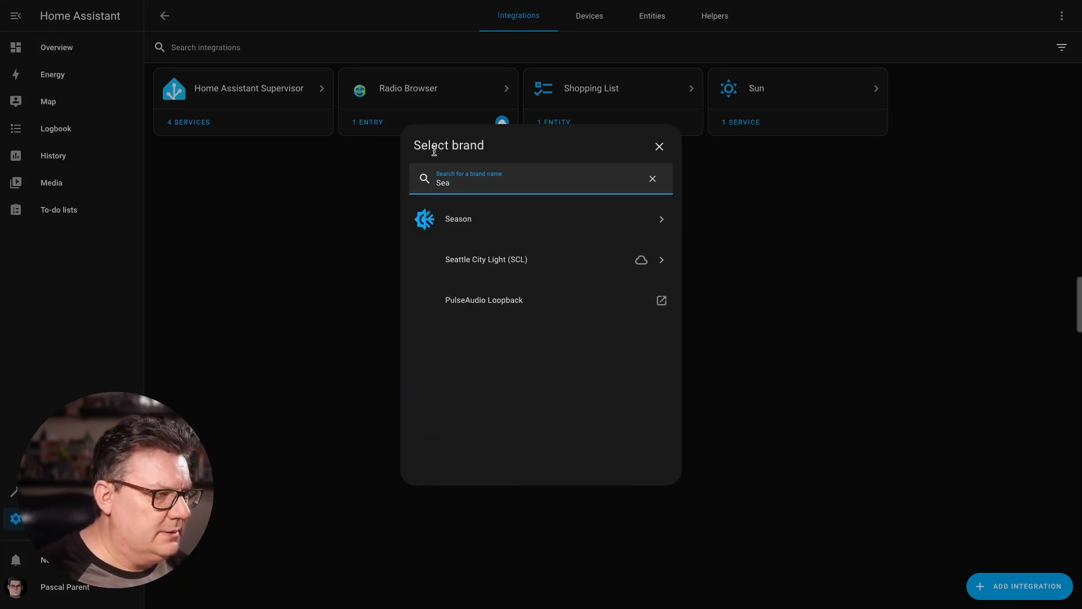
pyautogui.click(471, 220)
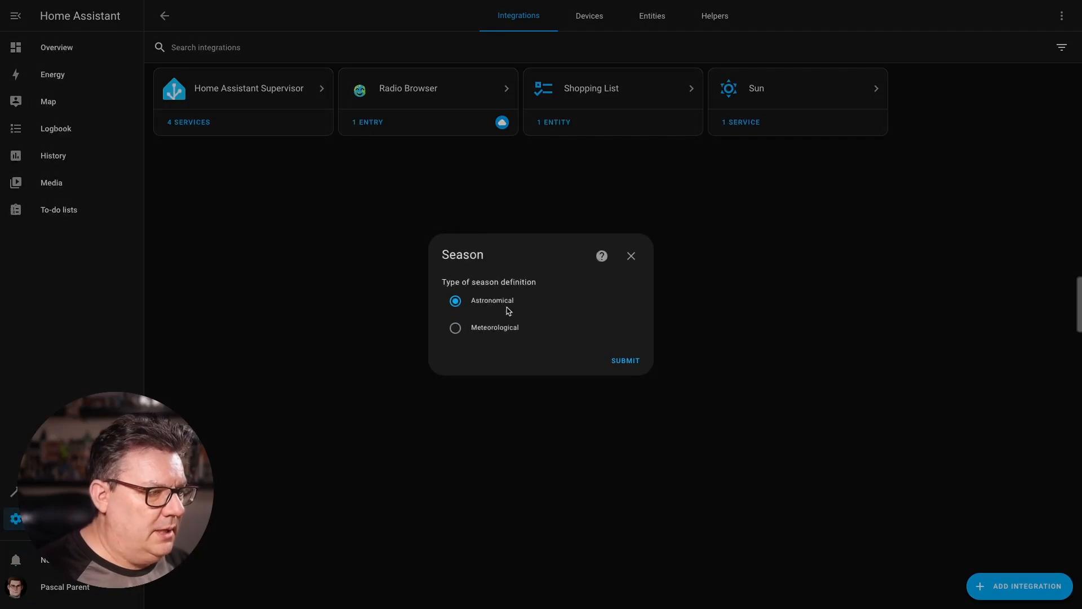
pyautogui.click(496, 325)
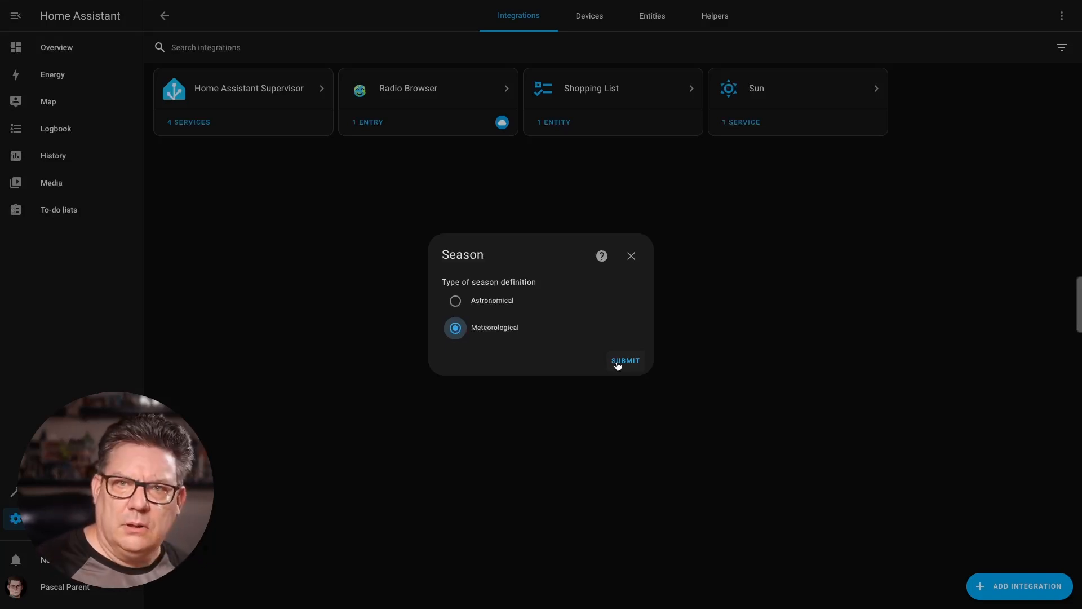
pyautogui.click(619, 365)
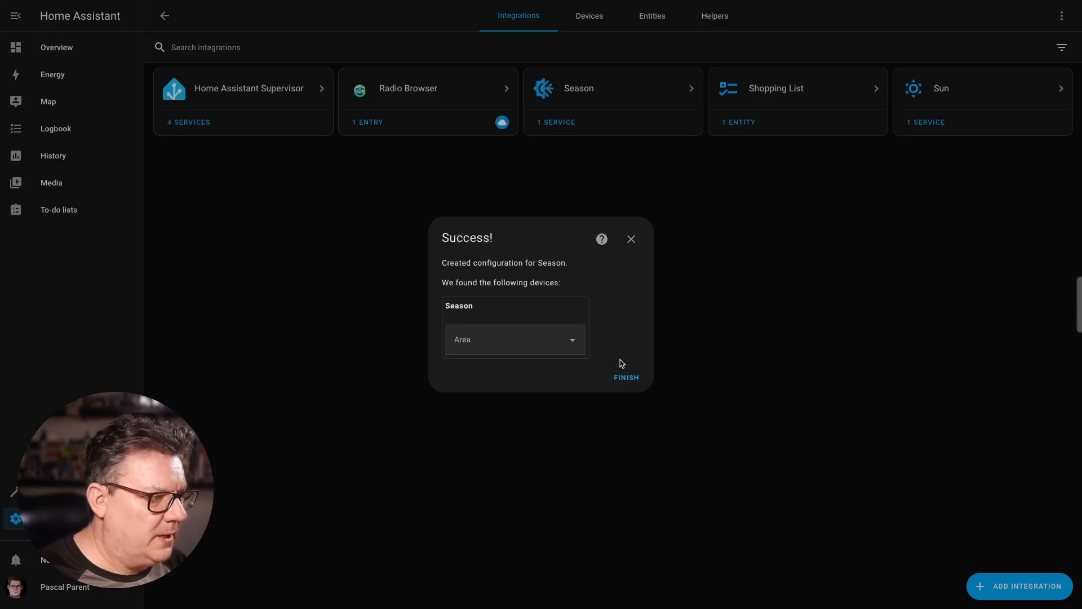
pyautogui.click(576, 347)
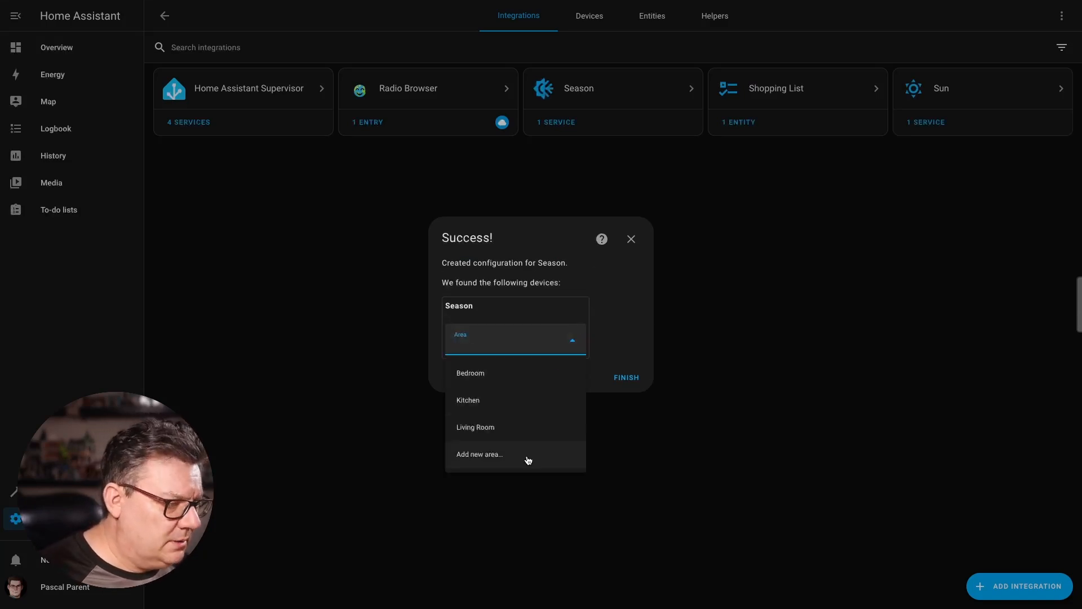
pyautogui.click(528, 458)
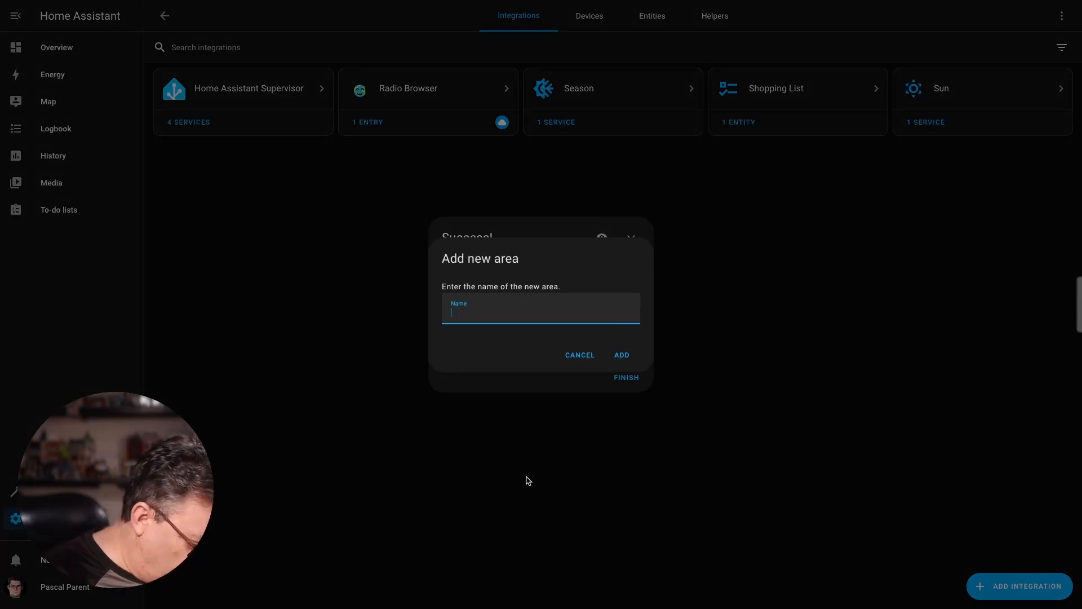
pyautogui.write('Weather')
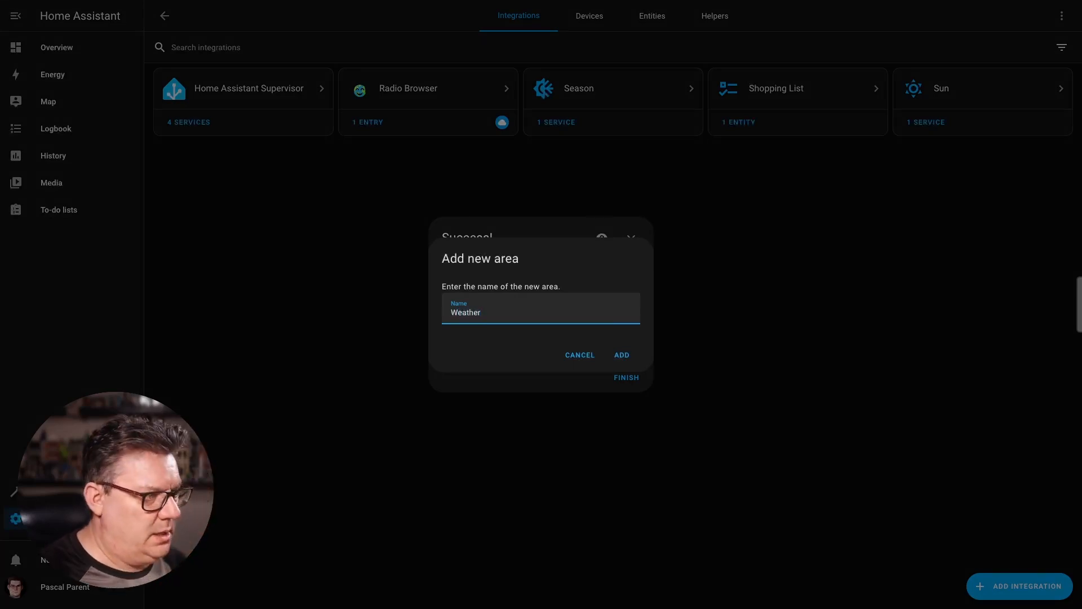
pyautogui.click(619, 355)
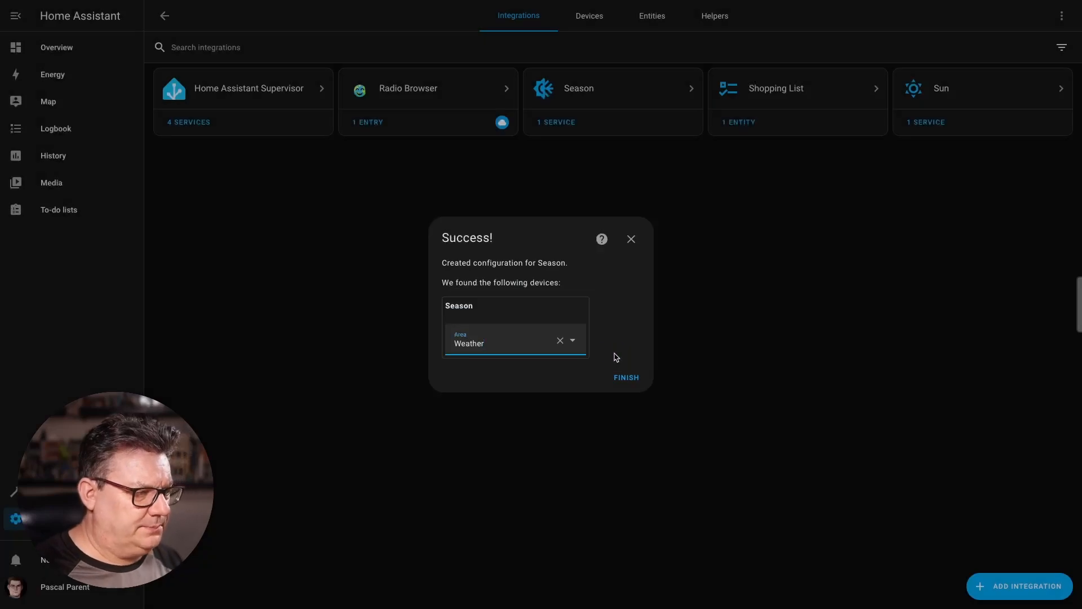
pyautogui.click(628, 383)
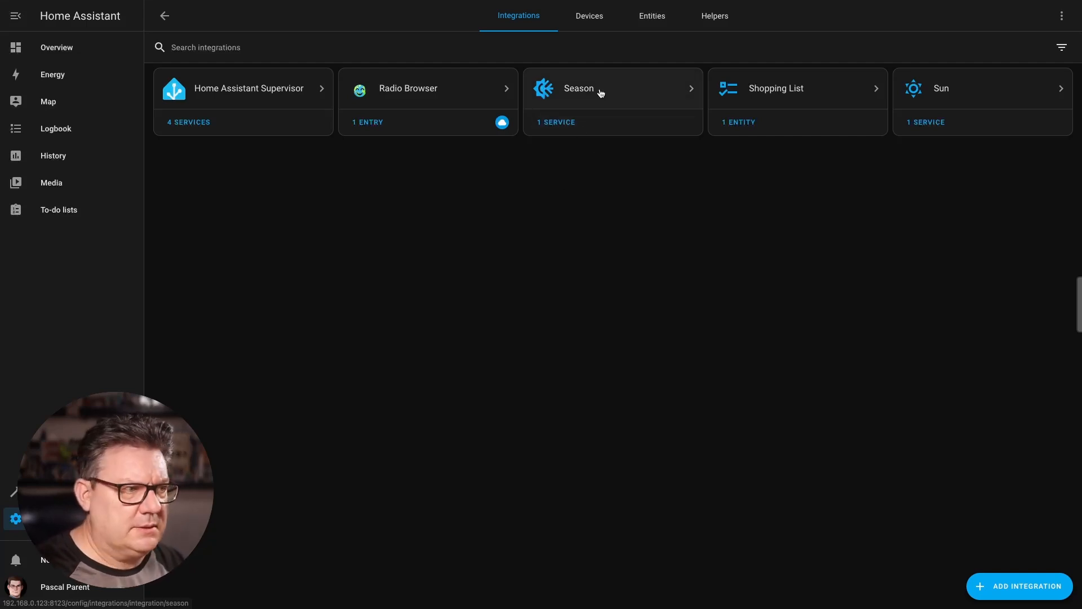
# Inspect the Season service's sensor reading Summer, then return to the integrations list.
pyautogui.click(599, 92)
pyautogui.click(529, 112)
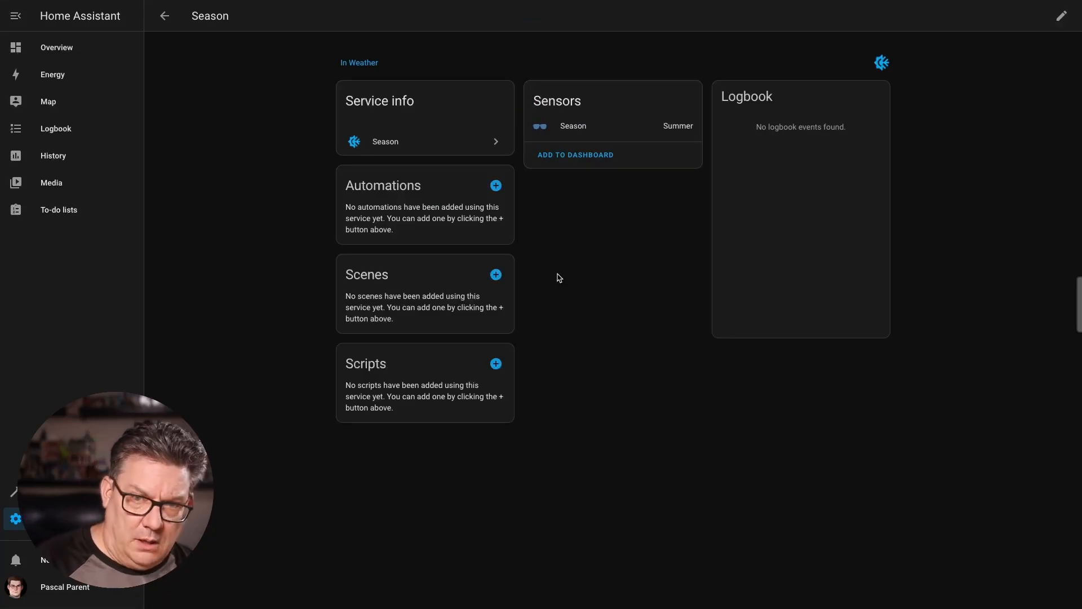
pyautogui.click(164, 16)
pyautogui.click(164, 16)
pyautogui.click(1020, 586)
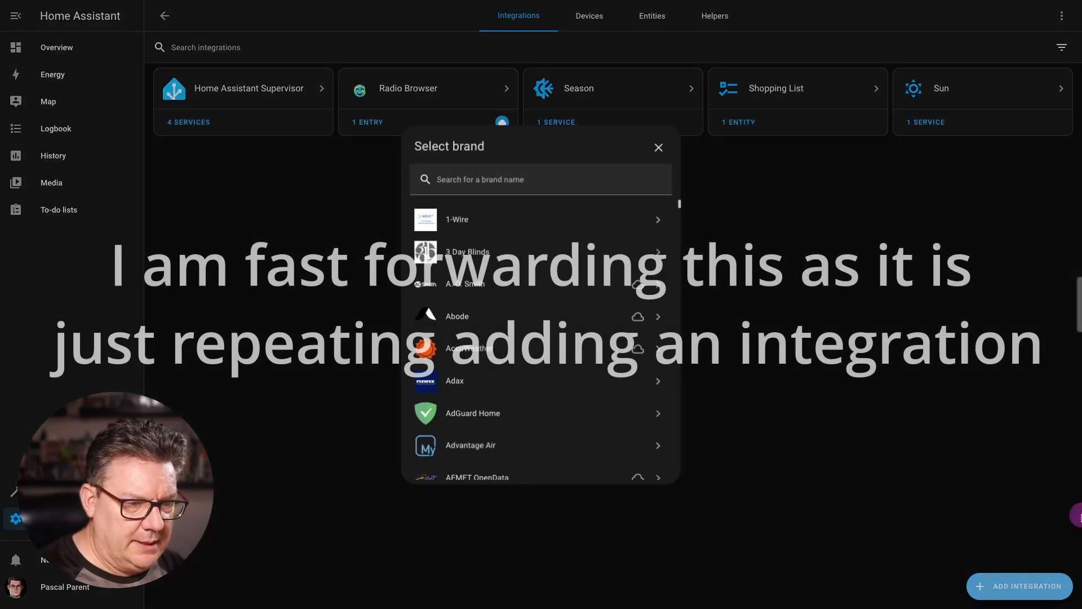
# Add the Moon integration, assigning it to the Weather area.
pyautogui.write('Moon')
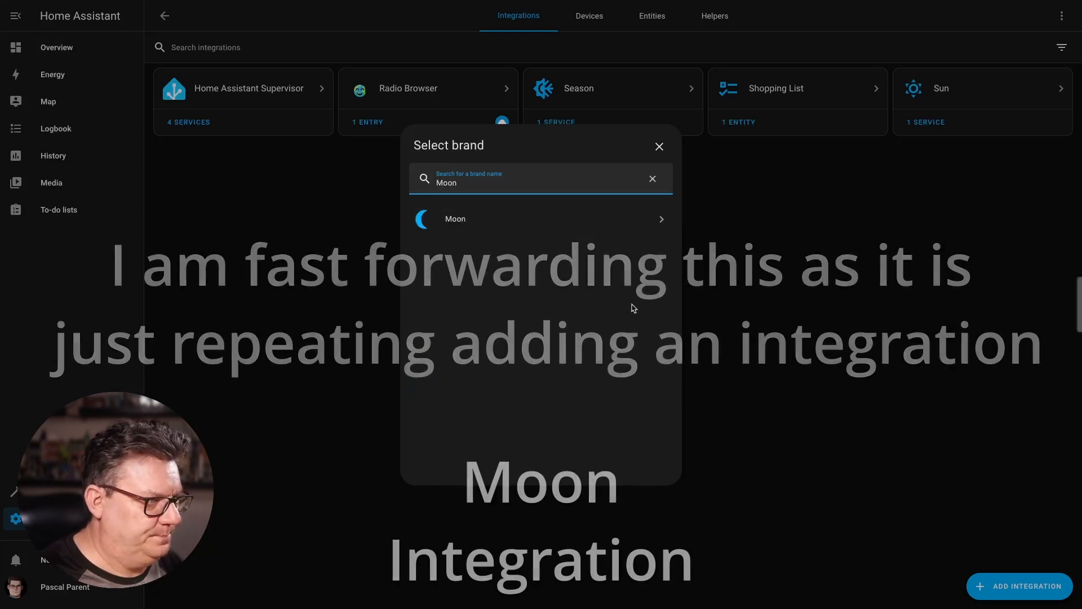
pyautogui.click(541, 219)
pyautogui.click(626, 343)
pyautogui.click(508, 340)
pyautogui.click(485, 455)
pyautogui.click(626, 377)
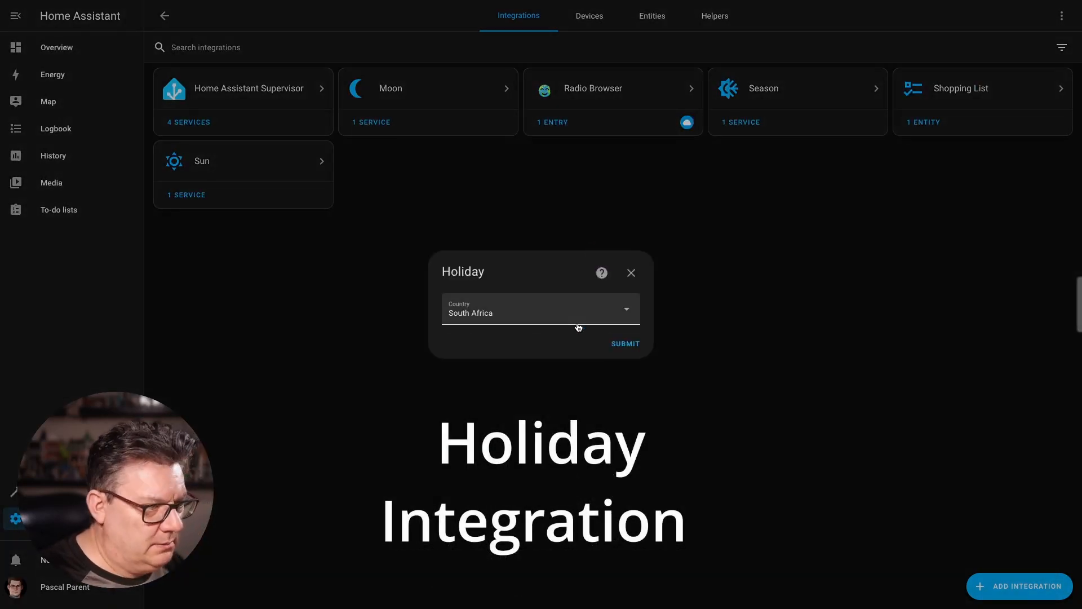
# Add the Holiday integration for South Africa in the System area.
pyautogui.click(532, 309)
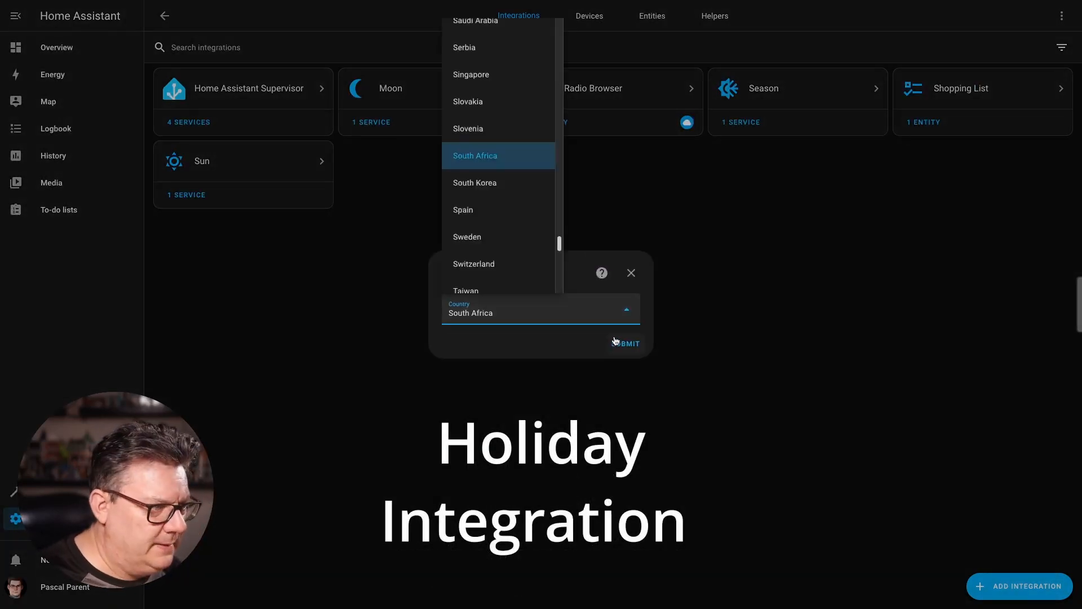
pyautogui.click(496, 152)
pyautogui.click(623, 344)
pyautogui.click(508, 340)
pyautogui.write('System')
pyautogui.click(563, 369)
pyautogui.click(626, 377)
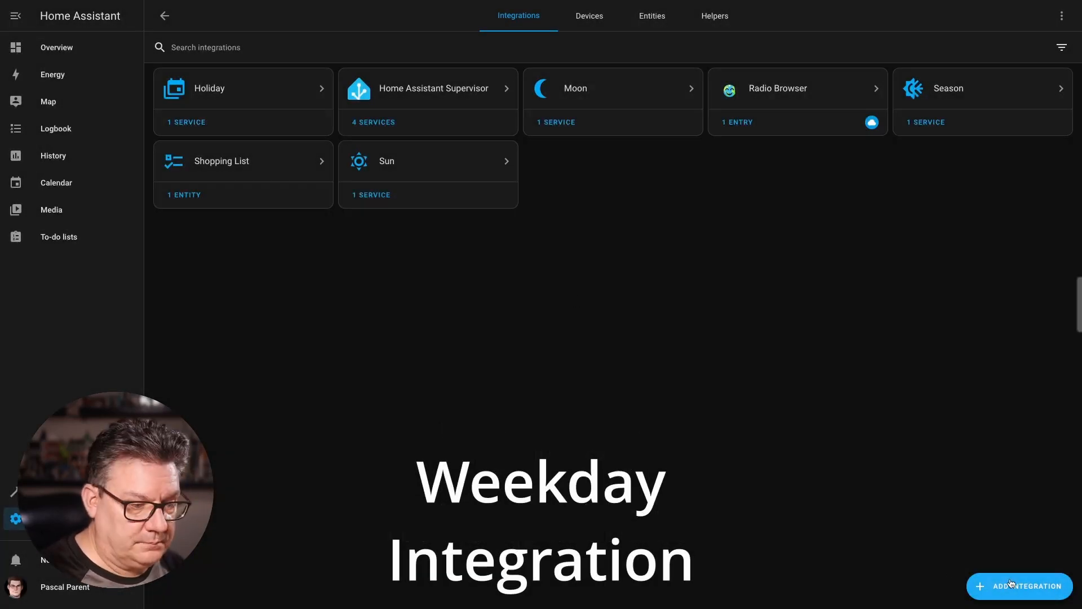
# Add the Workday integration with South Africa as the country.
pyautogui.click(1012, 586)
pyautogui.write('Workday')
pyautogui.click(496, 218)
pyautogui.click(495, 331)
pyautogui.scroll(-20, 476, 191)
pyautogui.click(477, 190)
pyautogui.click(625, 365)
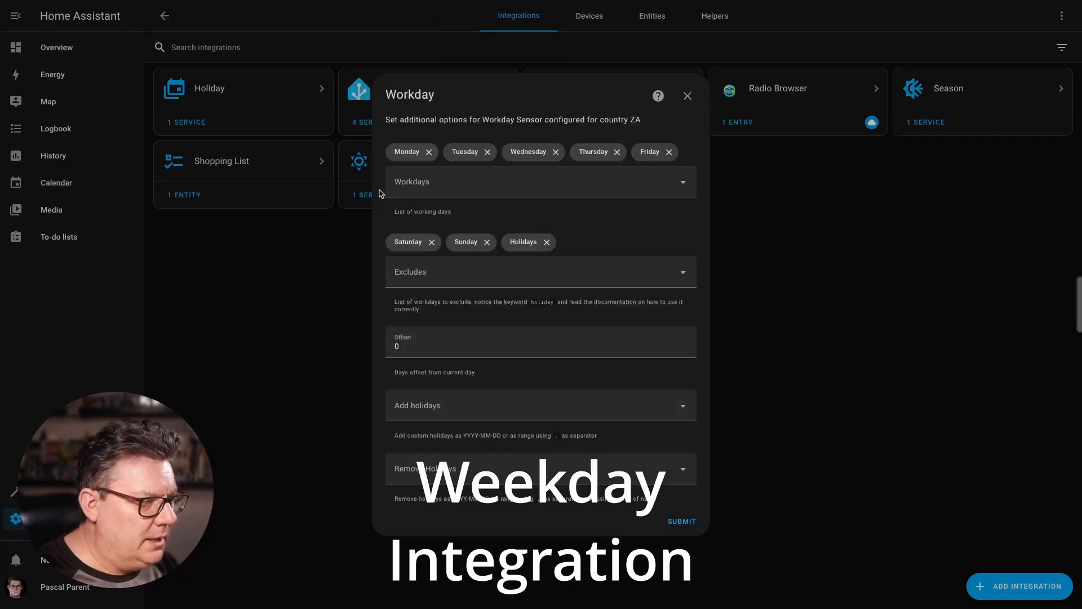
pyautogui.click(681, 522)
pyautogui.click(508, 340)
pyautogui.click(470, 455)
pyautogui.click(626, 377)
# Add the Local IP Address integration.
pyautogui.click(1012, 587)
pyautogui.write('Local')
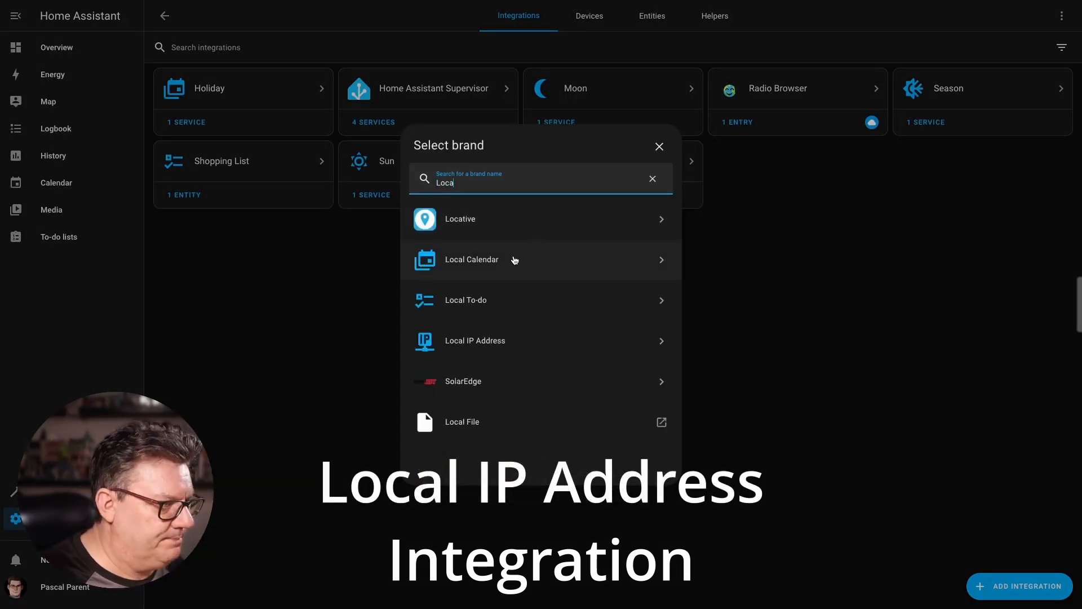
pyautogui.click(479, 340)
pyautogui.click(627, 337)
pyautogui.click(629, 338)
# Add a Local Calendar integration named 'Main'.
pyautogui.click(995, 581)
pyautogui.write('Local')
pyautogui.click(457, 220)
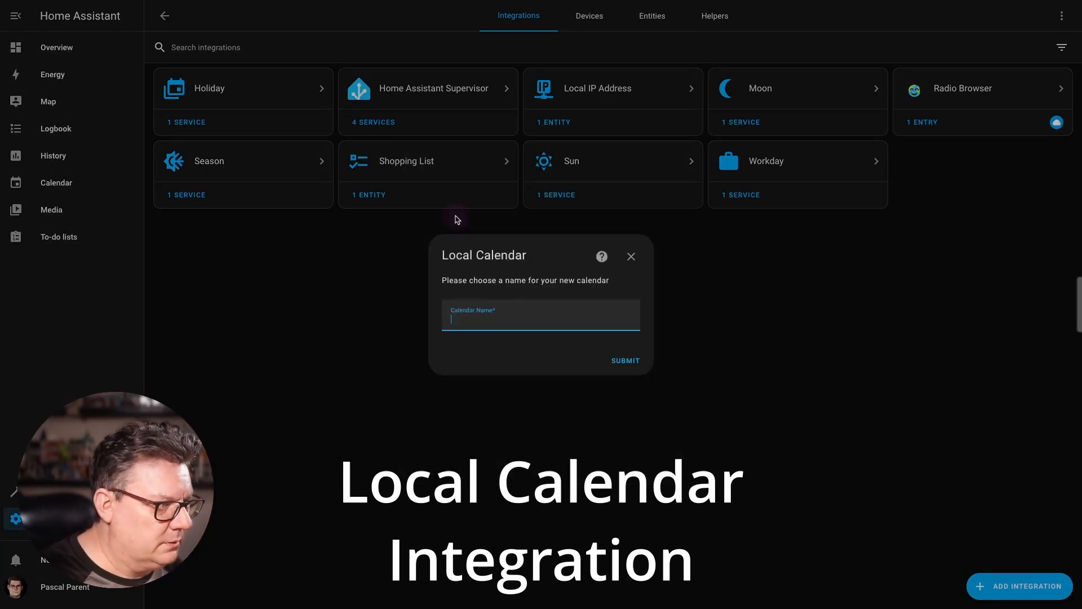
pyautogui.write('Main')
pyautogui.press('Return')
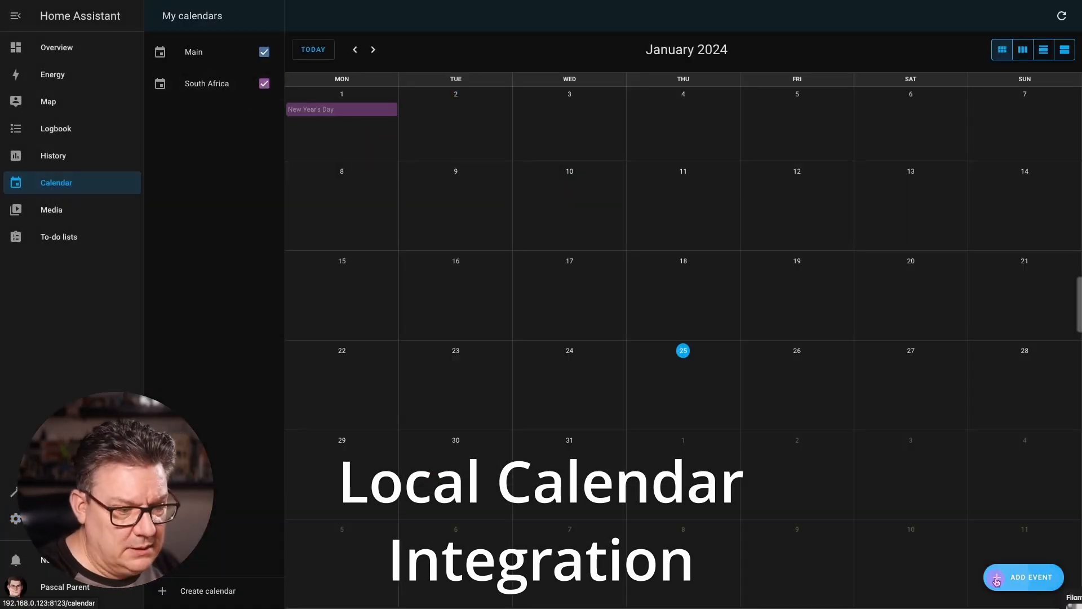
# Add the System Monitor integration and review its Disk free diagnostic entities.
pyautogui.click(1024, 577)
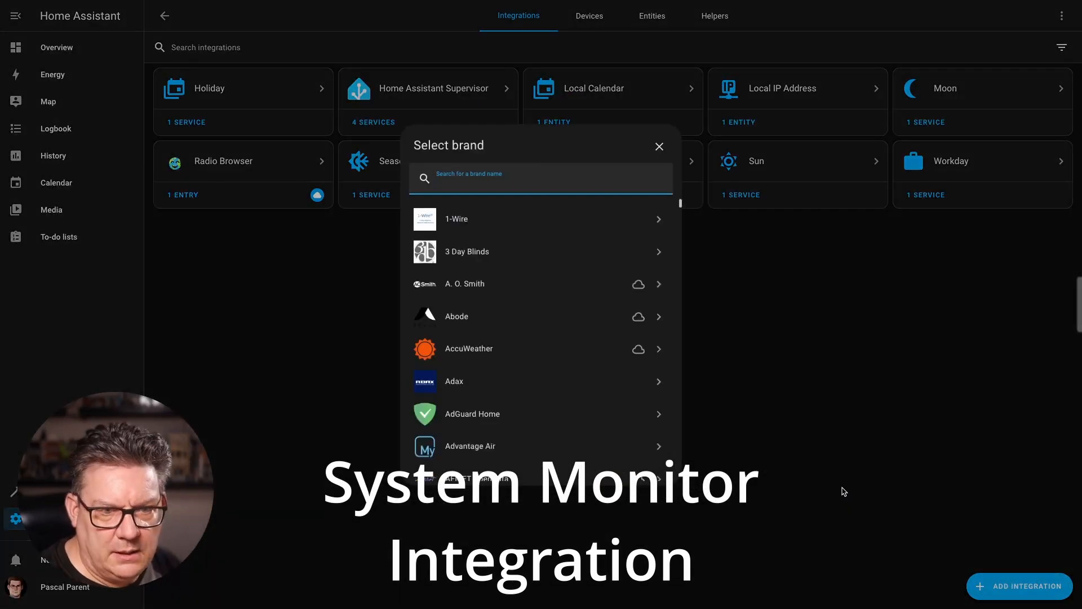
pyautogui.write('system')
pyautogui.click(515, 254)
pyautogui.click(625, 331)
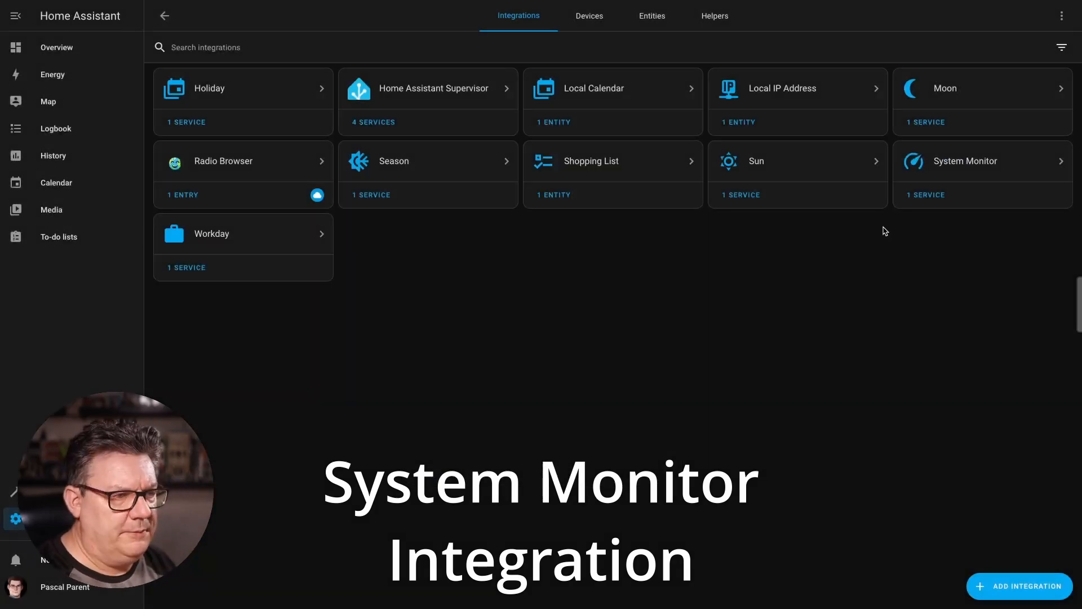
pyautogui.click(966, 164)
pyautogui.click(559, 124)
pyautogui.click(576, 121)
pyautogui.click(657, 41)
pyautogui.click(302, 259)
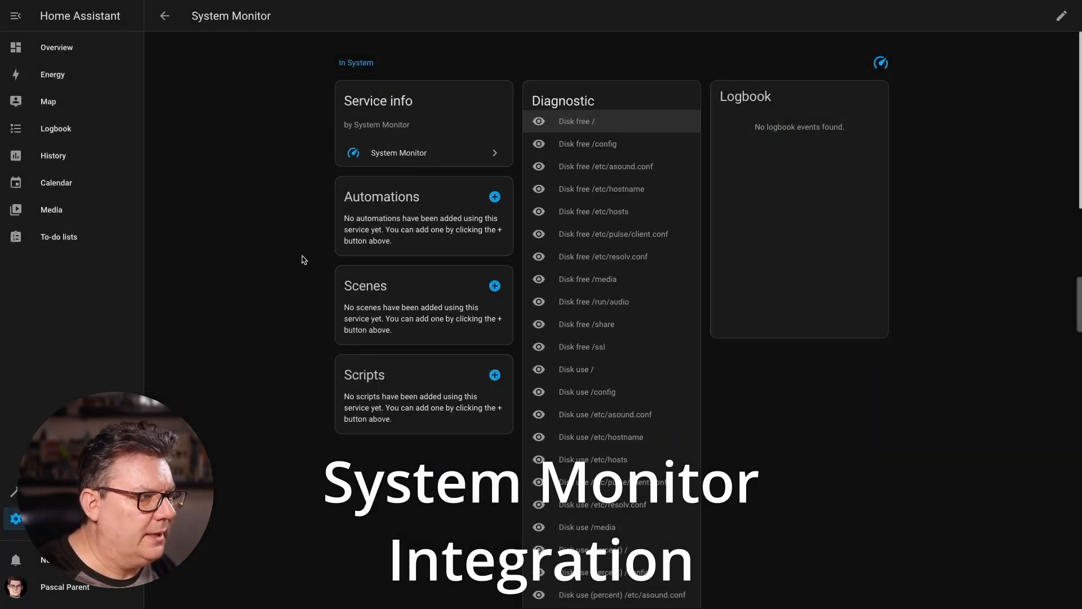
pyautogui.scroll(-15, 519, 78)
pyautogui.scroll(15, 244, 24)
pyautogui.click(164, 15)
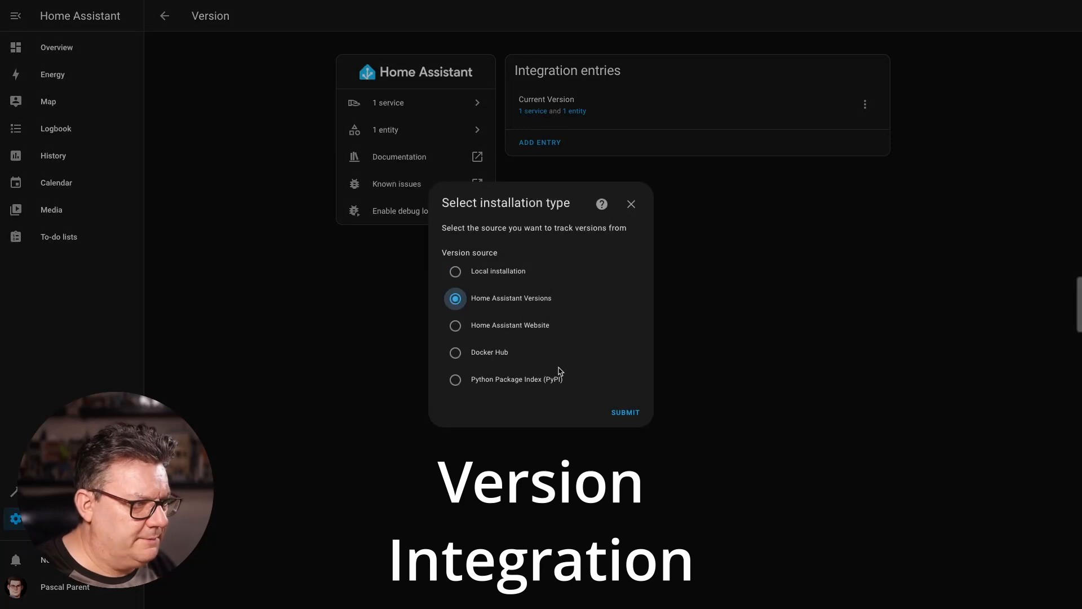
# Choose the Version integration's installation type and image, then search 'up' for Uptime.
pyautogui.click(624, 411)
pyautogui.click(546, 348)
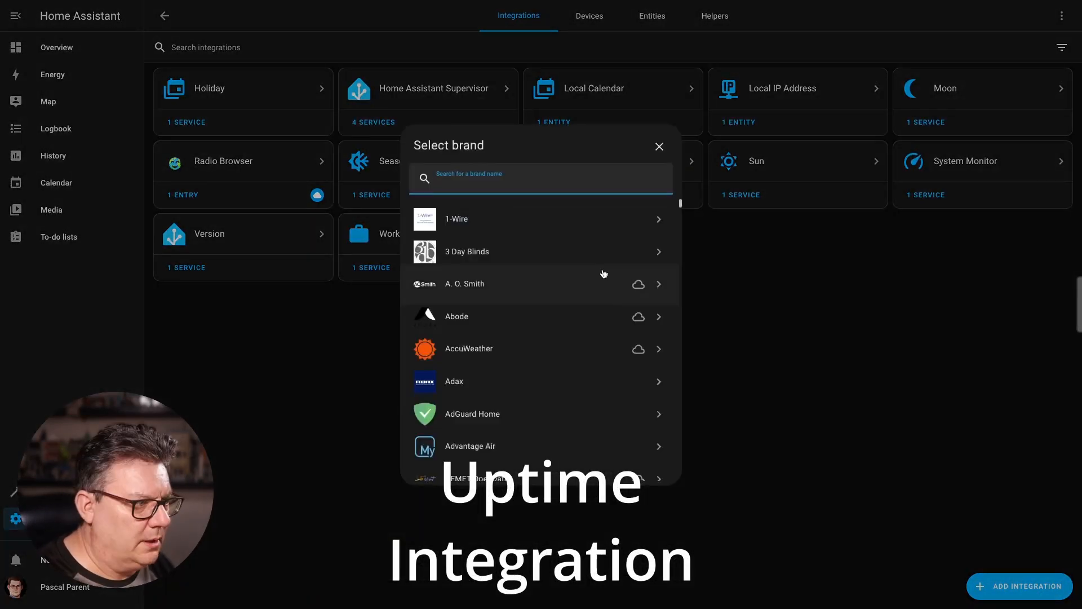
pyautogui.write('up')
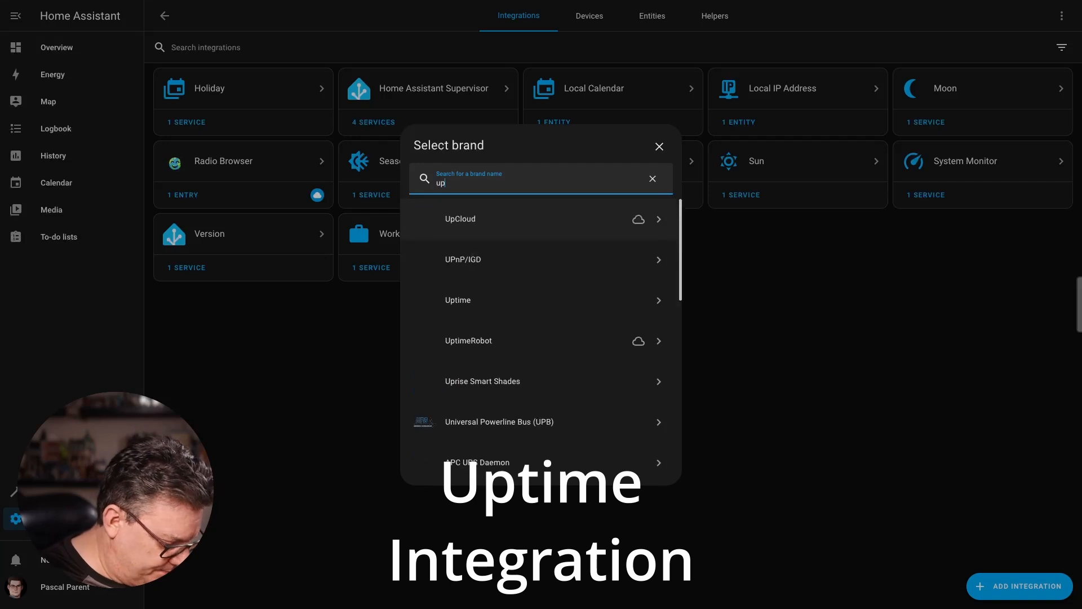